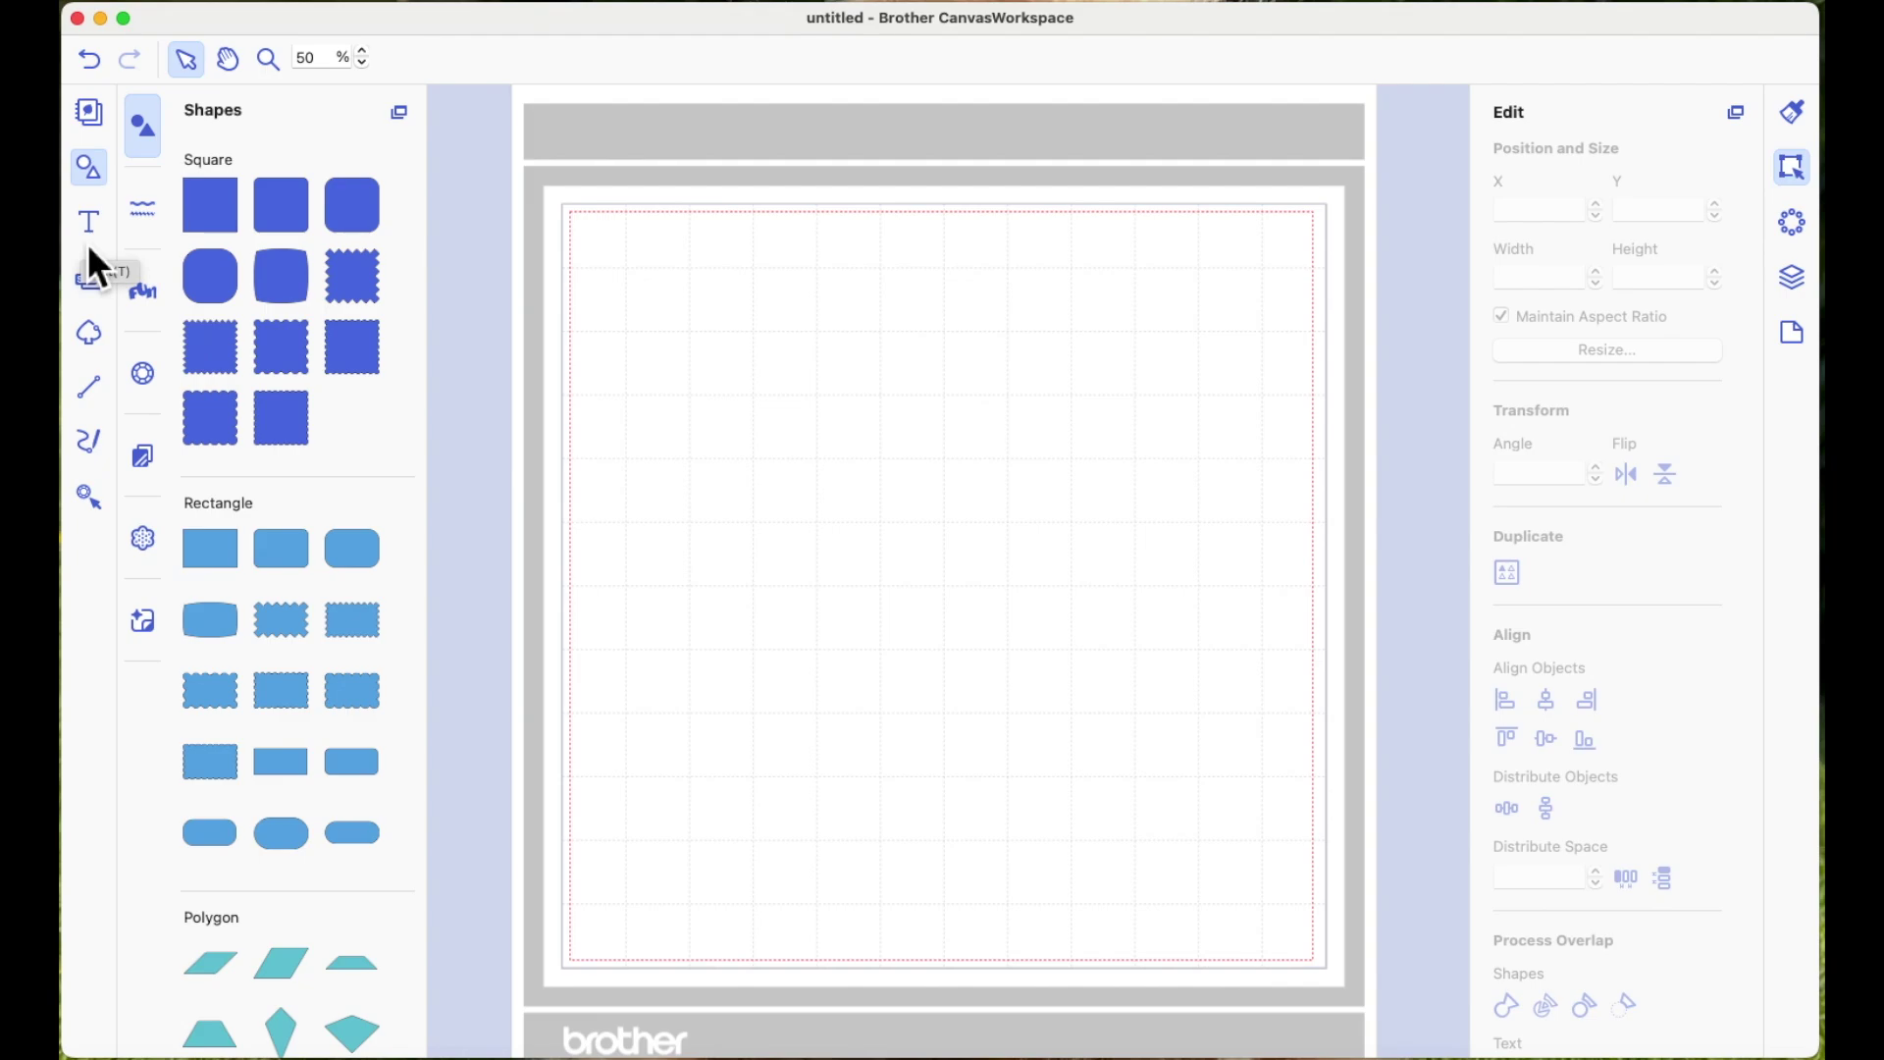
Leave the Shapes panel and activate the Text tool, set to Sophia Regular
click(91, 224)
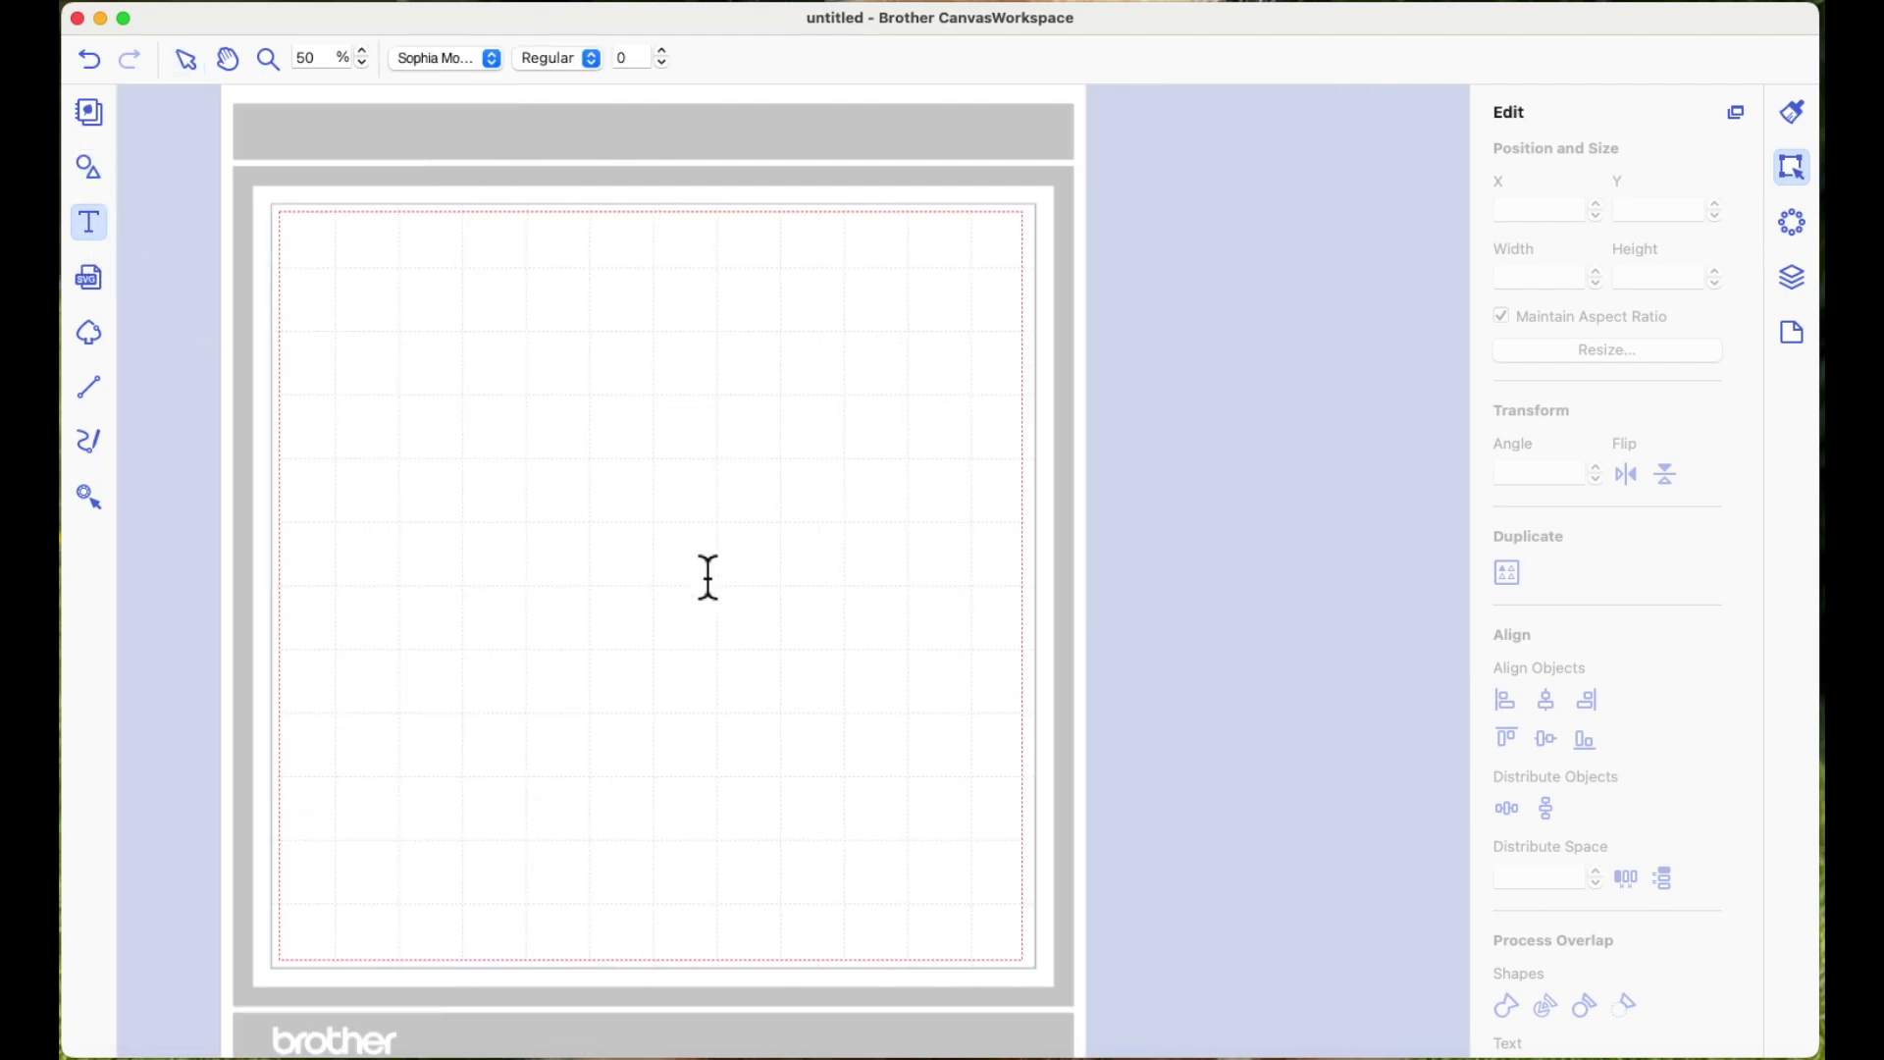
Add the letter M as a small Sophia text object near the mat's centre
click(660, 522)
key(Escape)
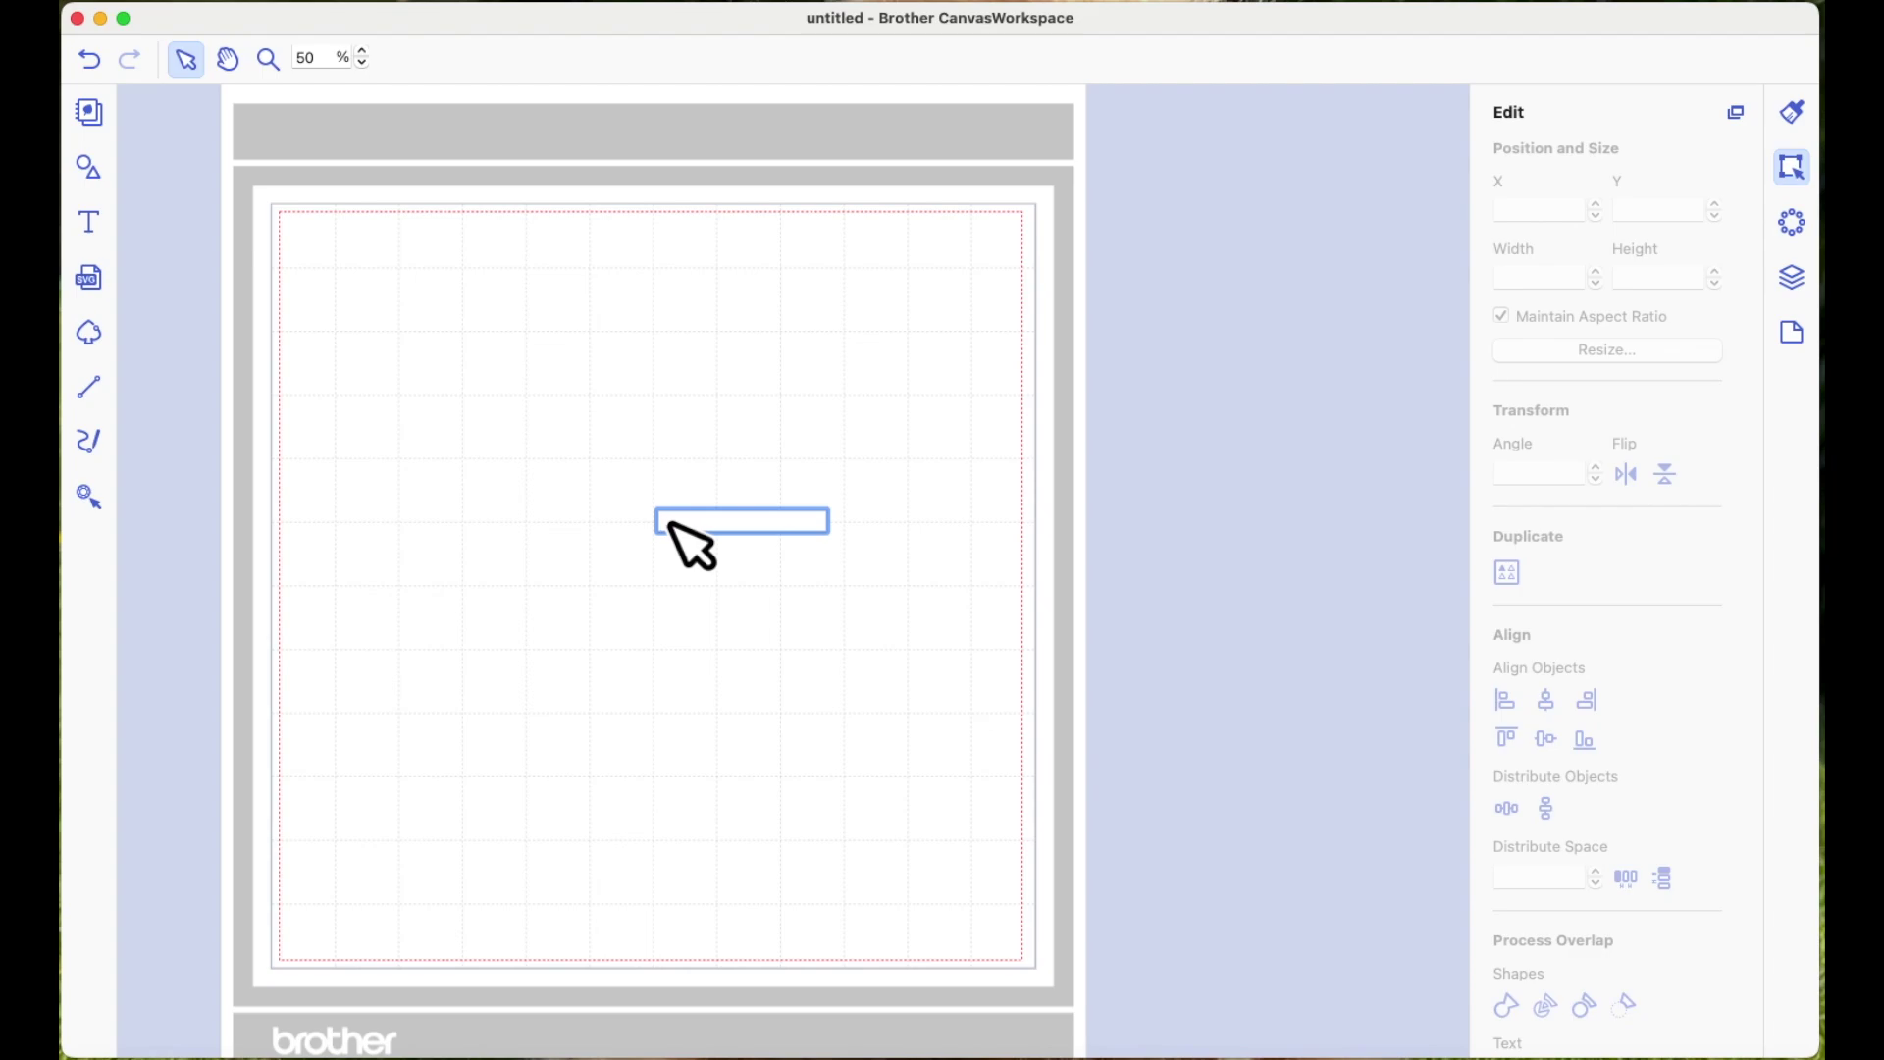
text(M)
key(Escape)
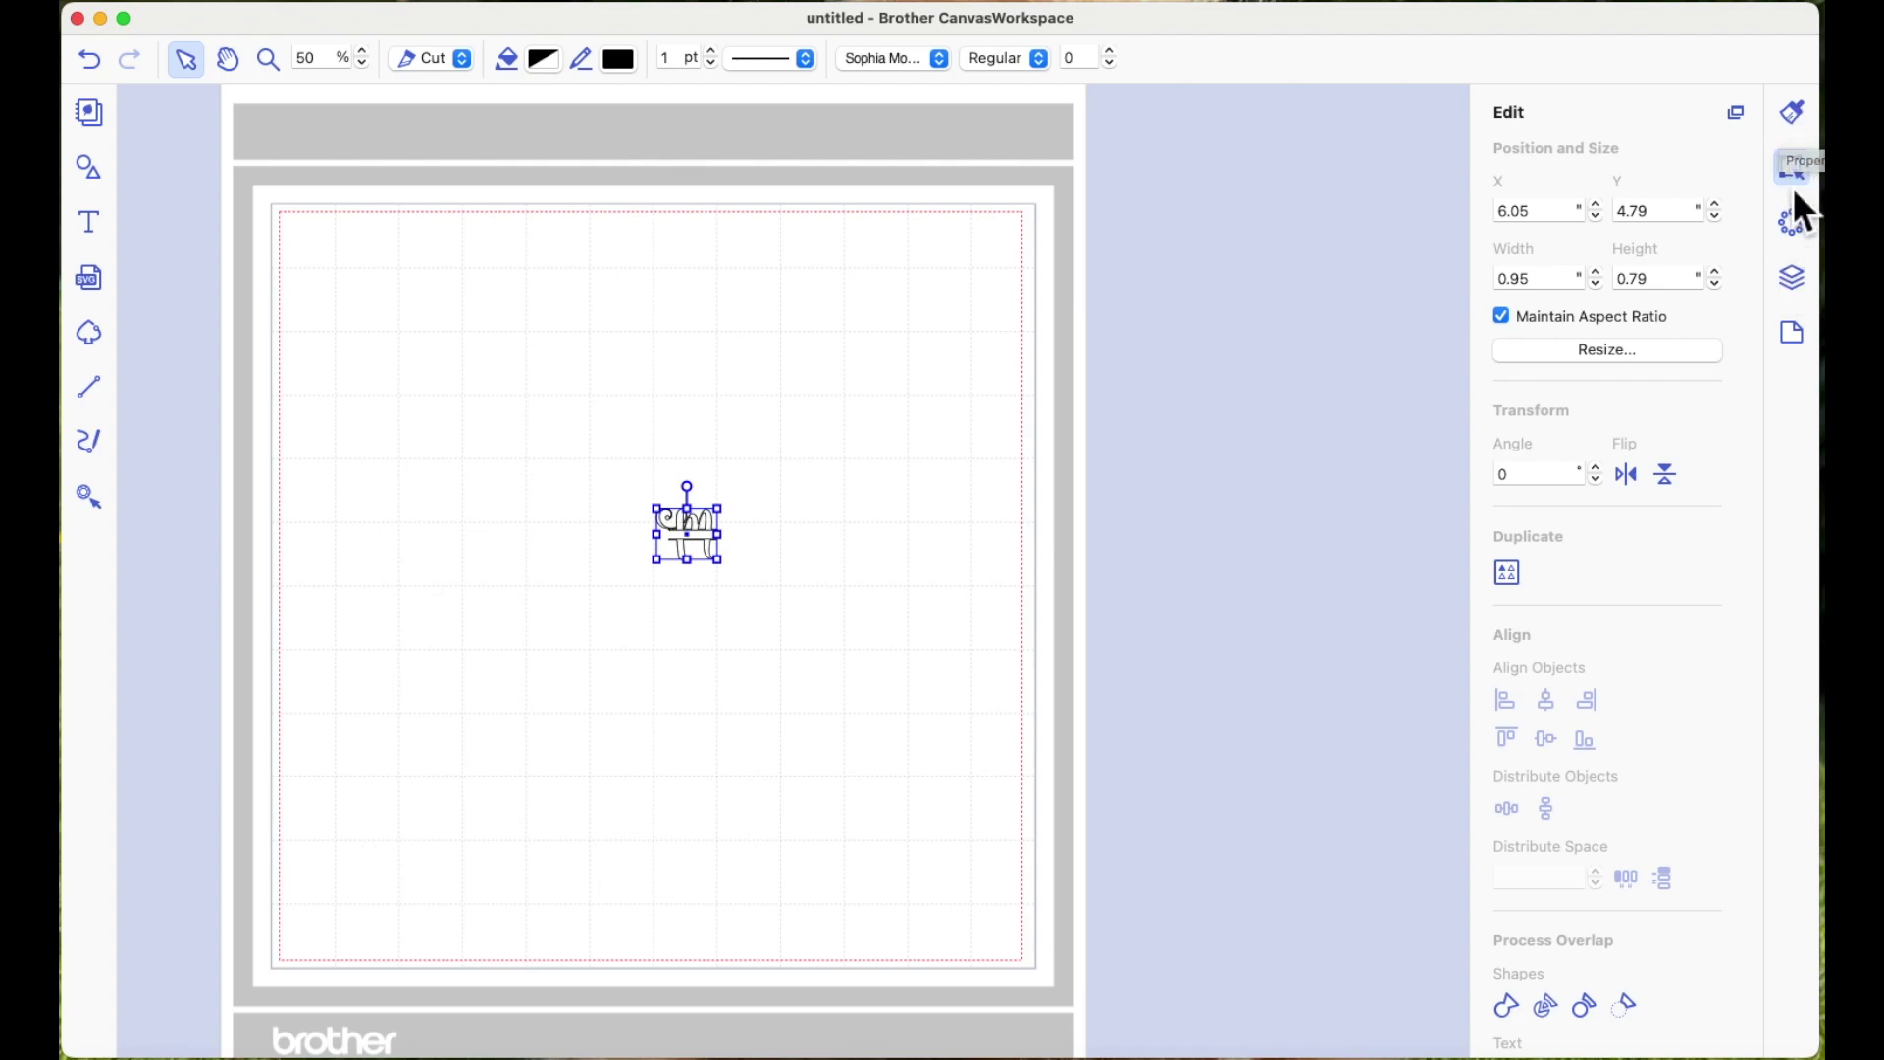
Resize the M to 10 inches wide, move it to X 0.90, Y 1.69, and fill it black
double_click(1560, 280)
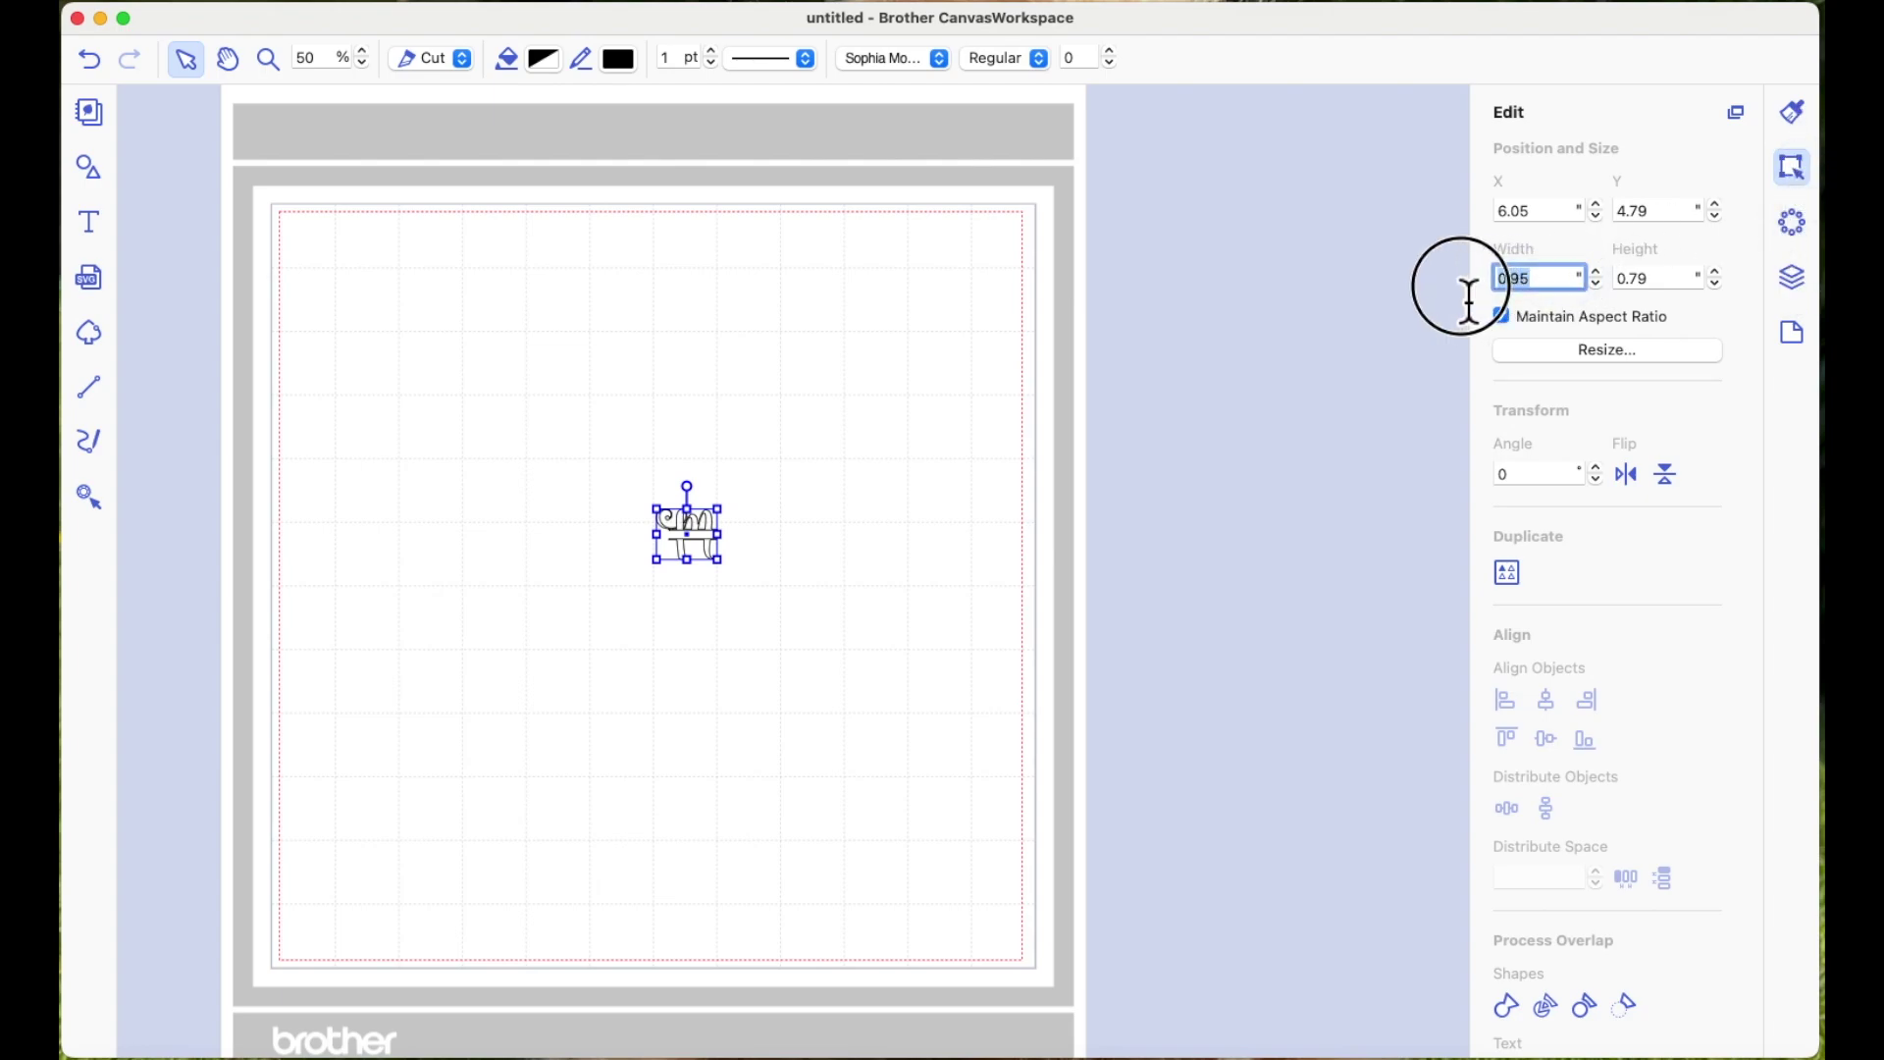
text(10)
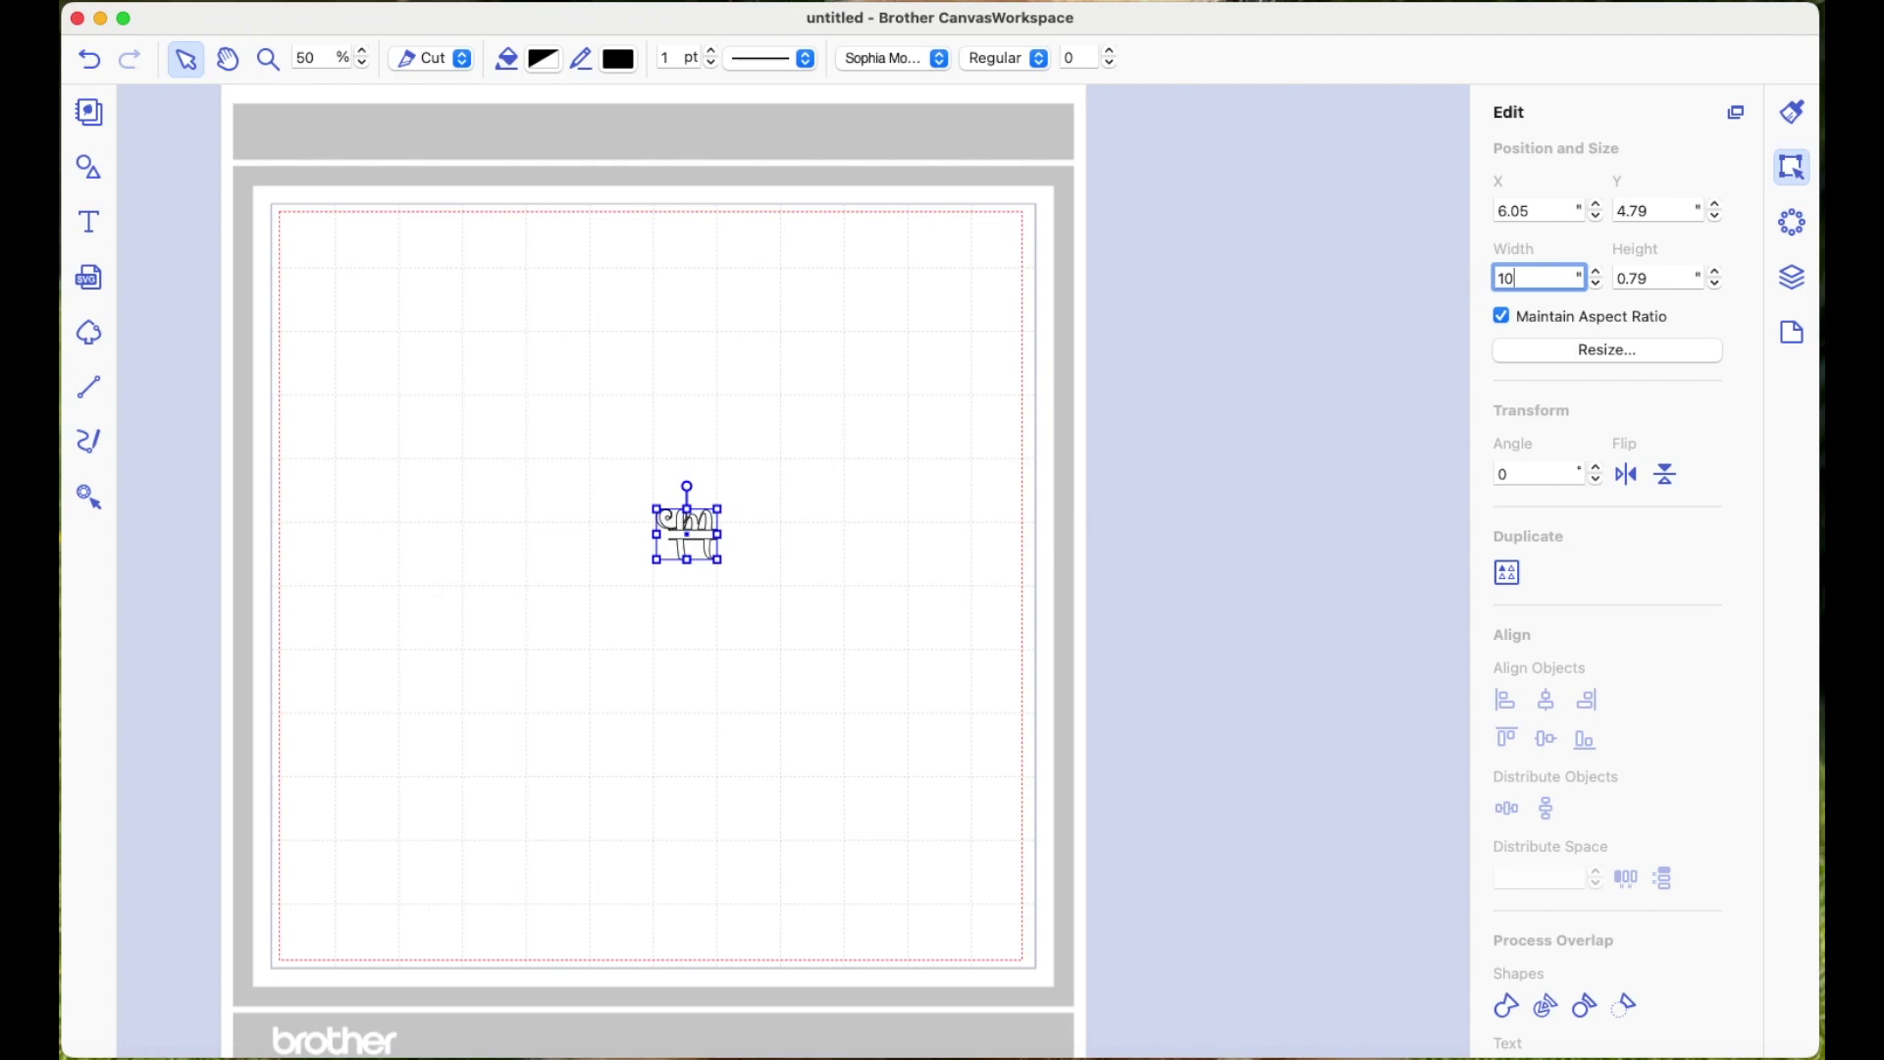
key(Return)
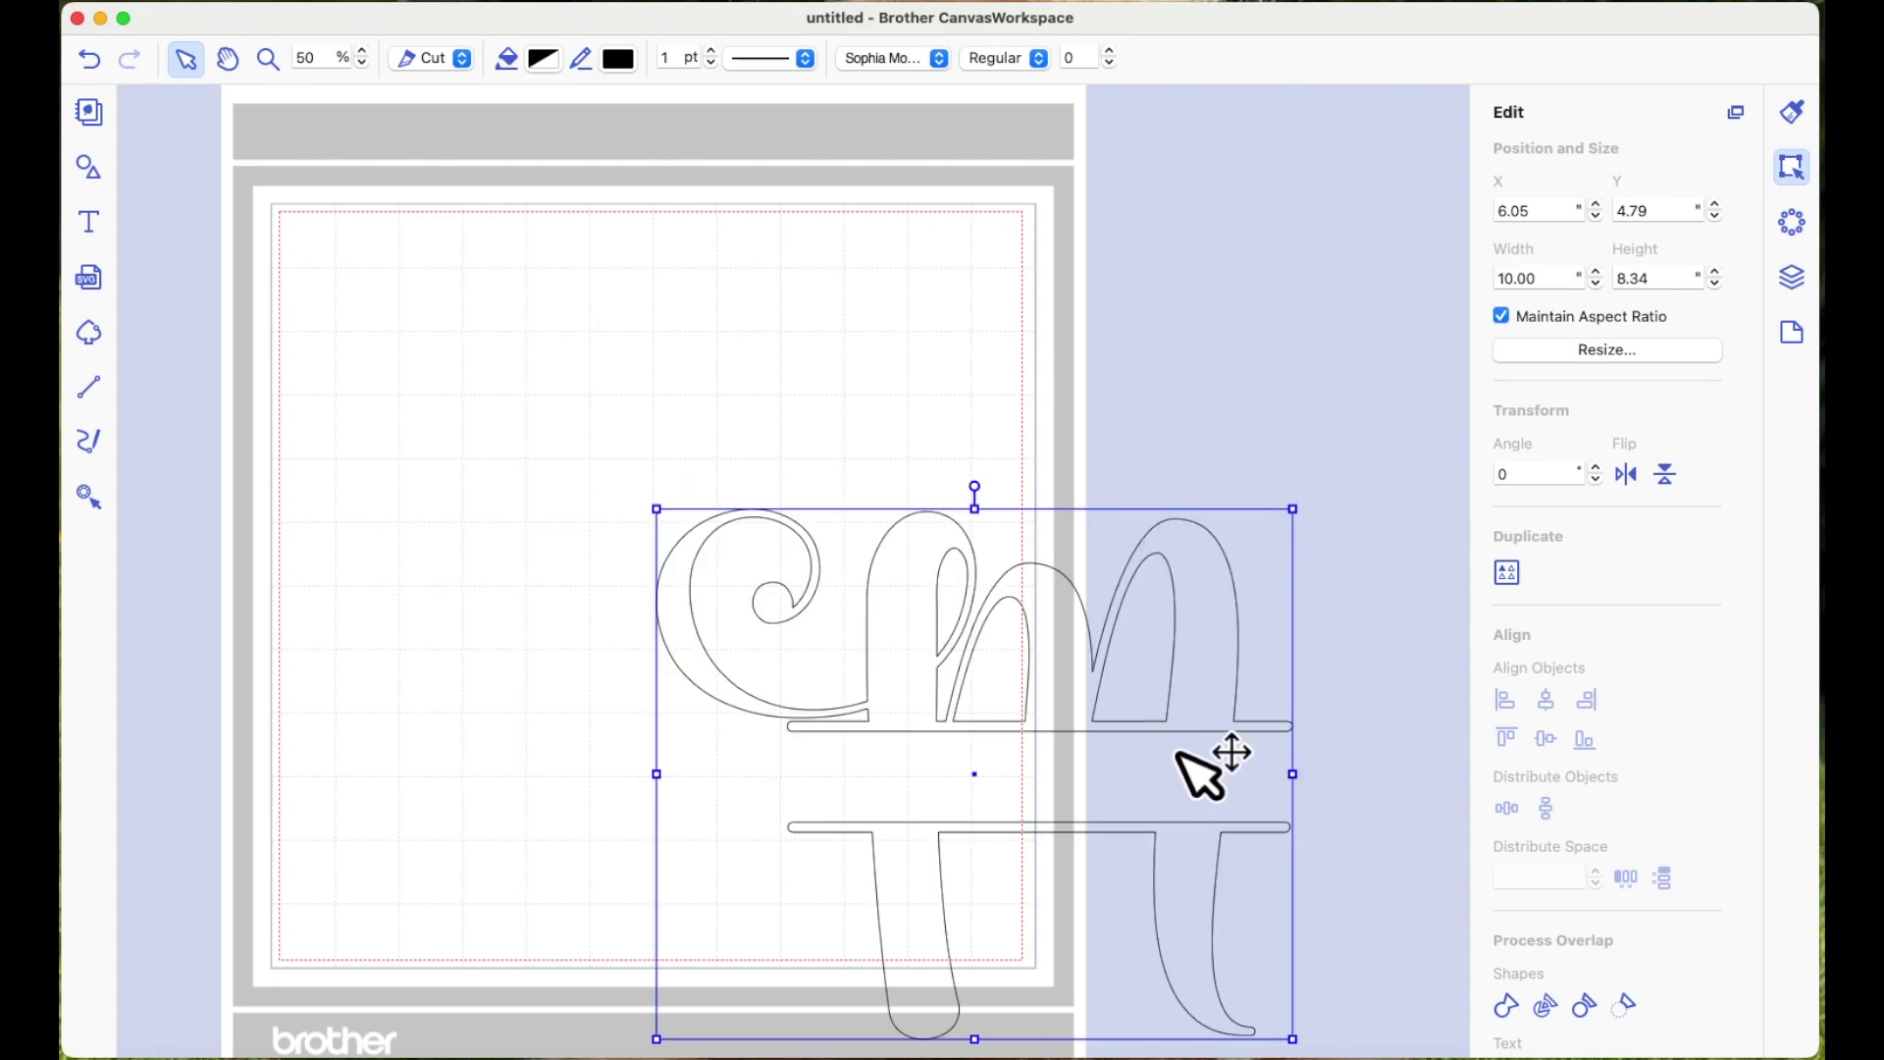
drag(1178, 752, 852, 555)
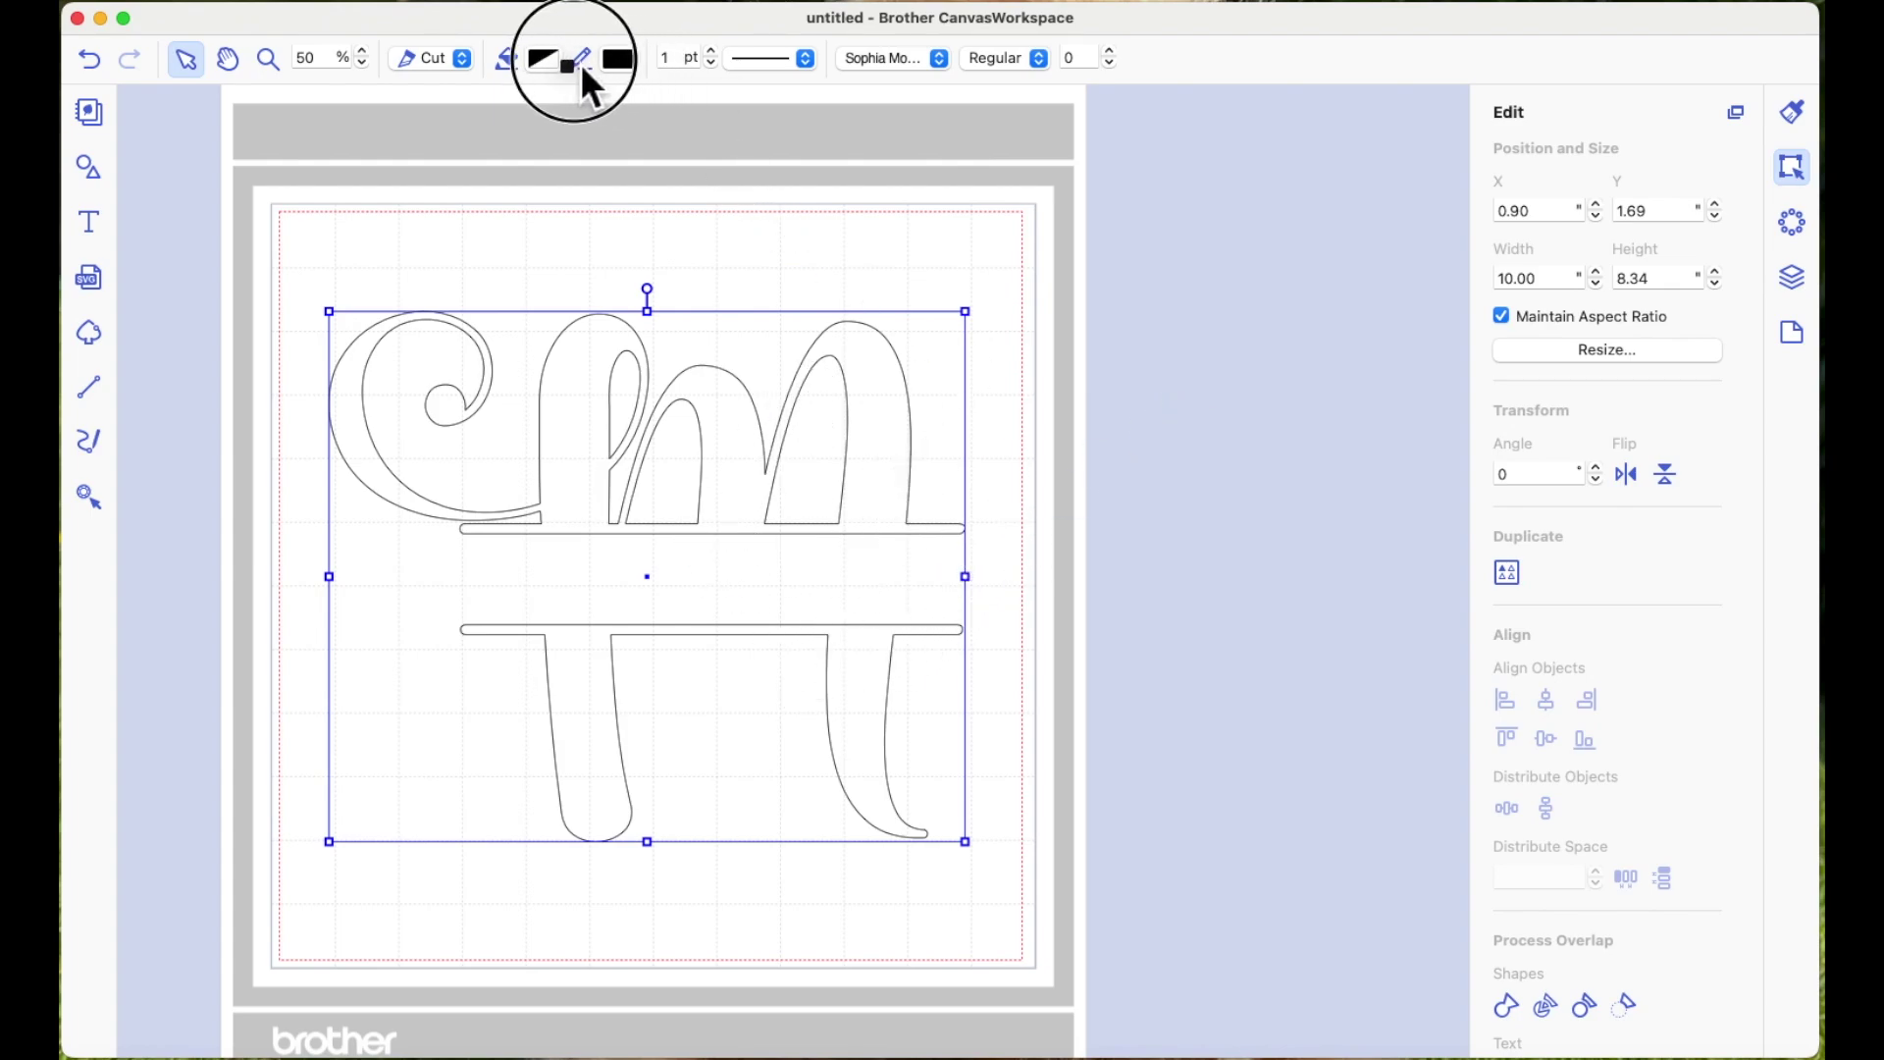
click(553, 61)
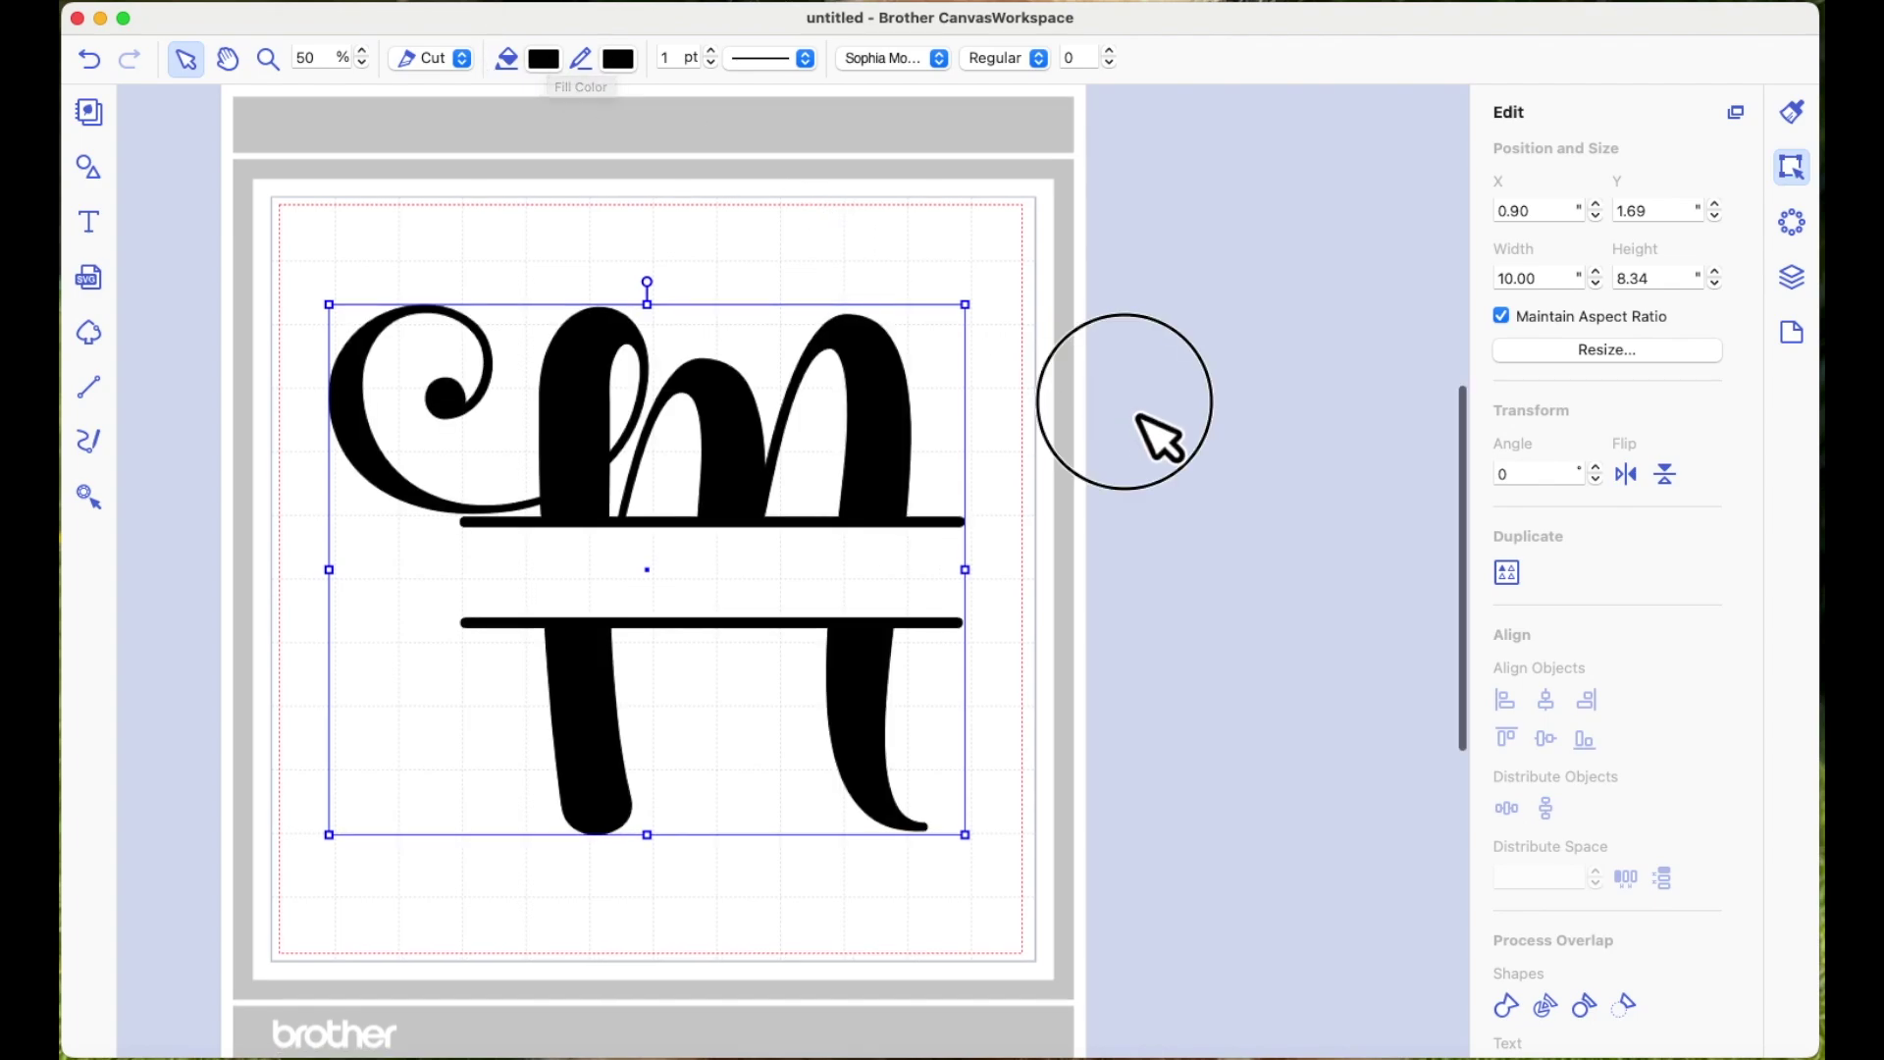
scroll(916, 496, down, 1)
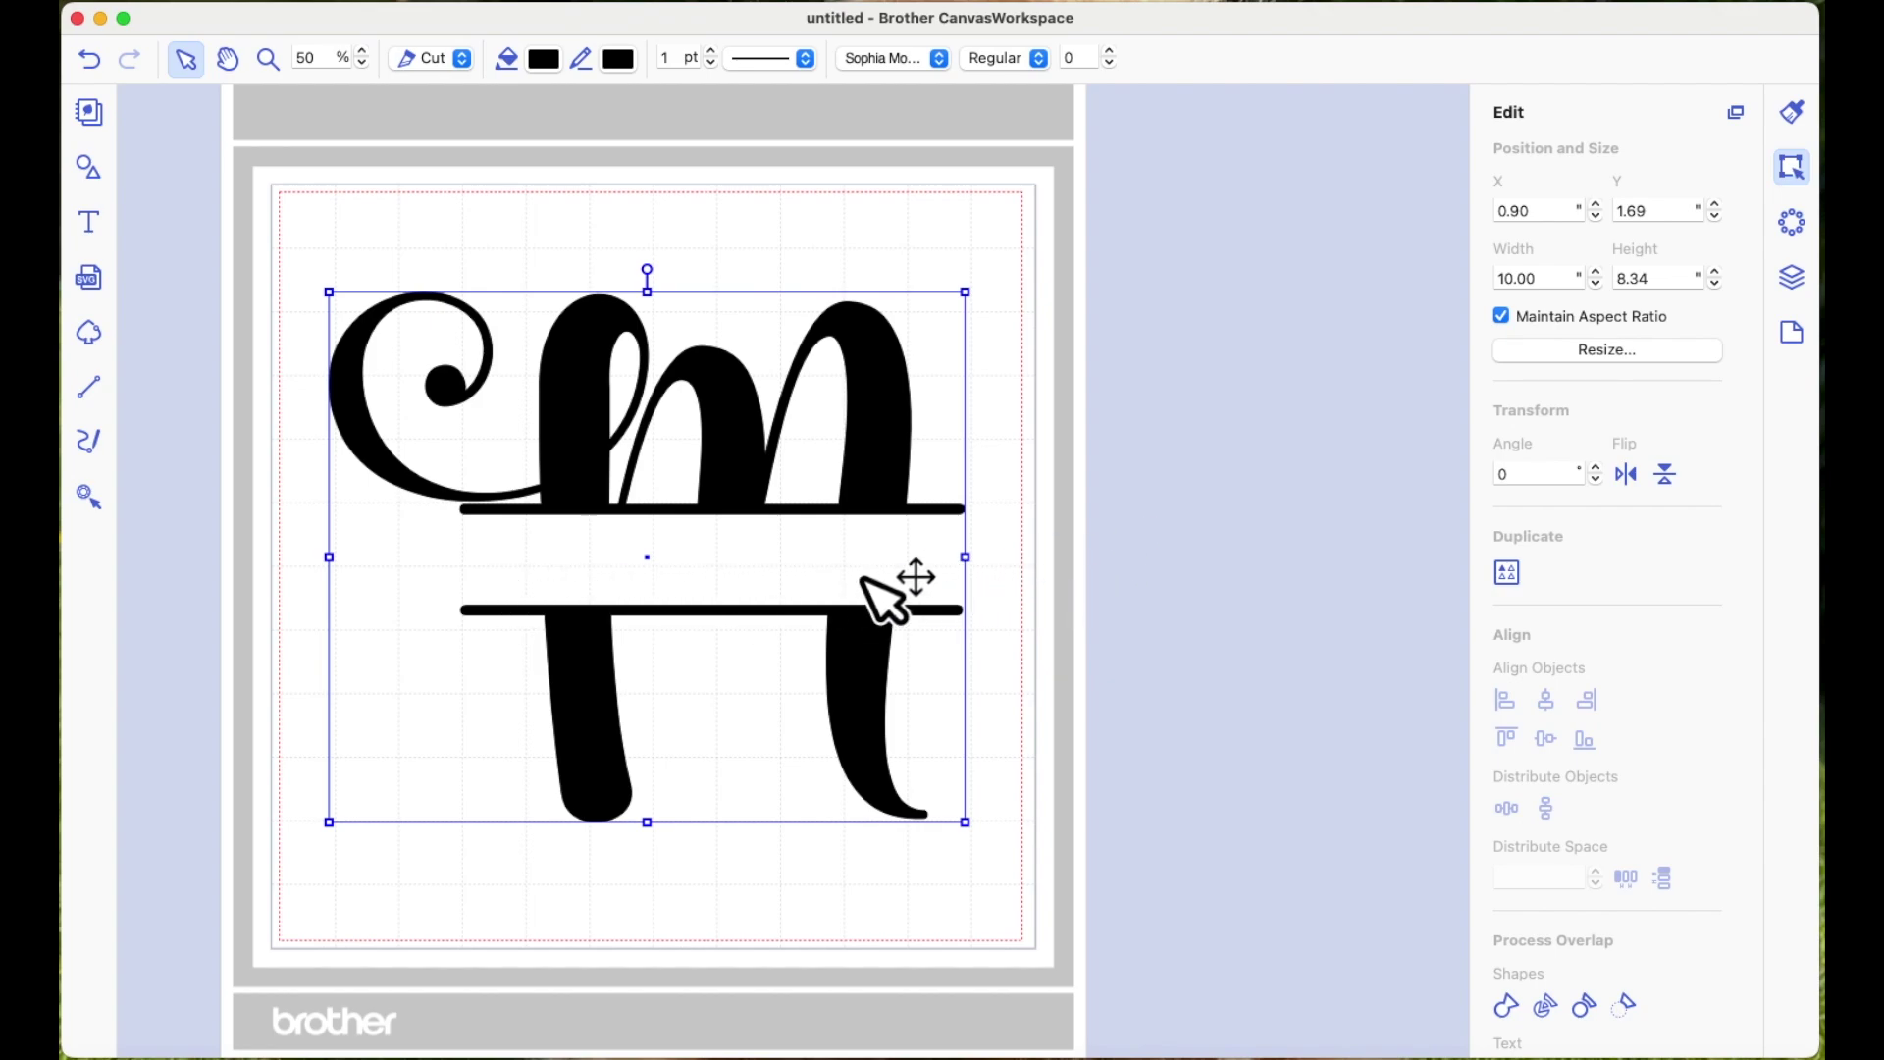
Add a MORRISON text object beside the monogram
click(97, 231)
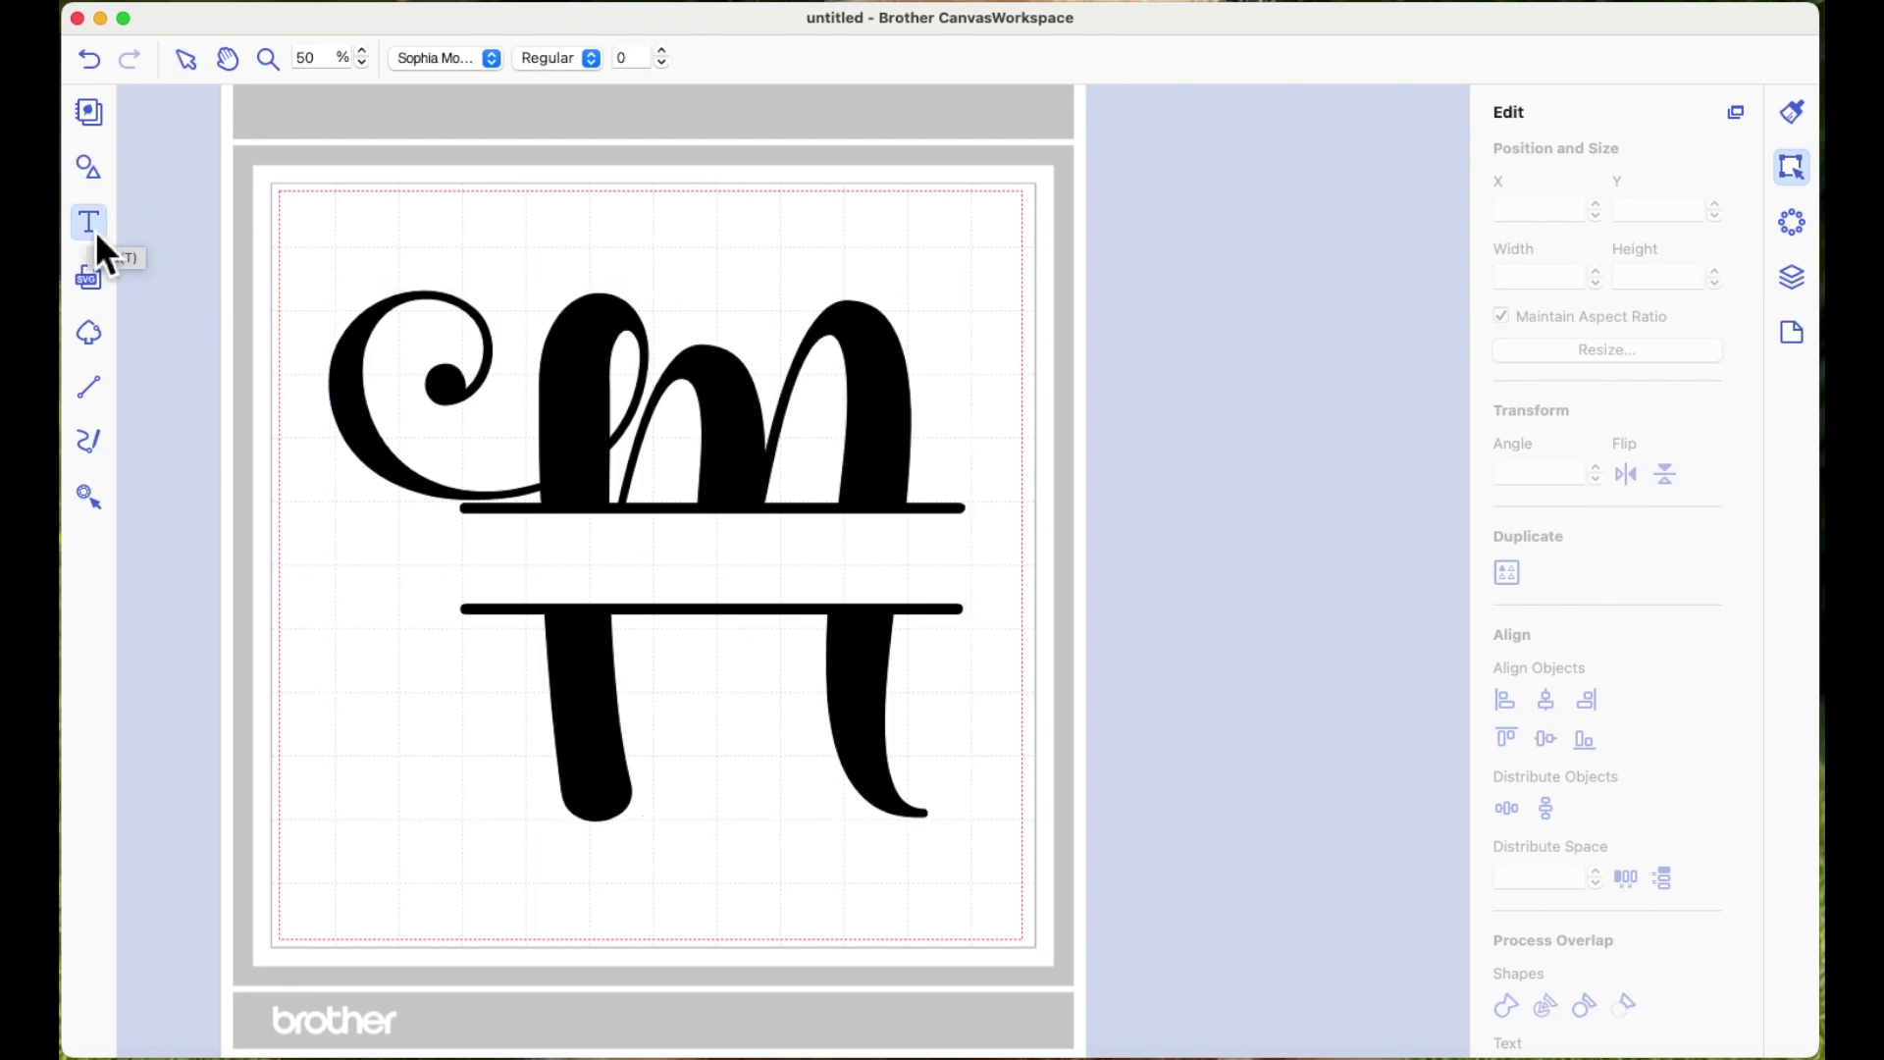
click(1012, 281)
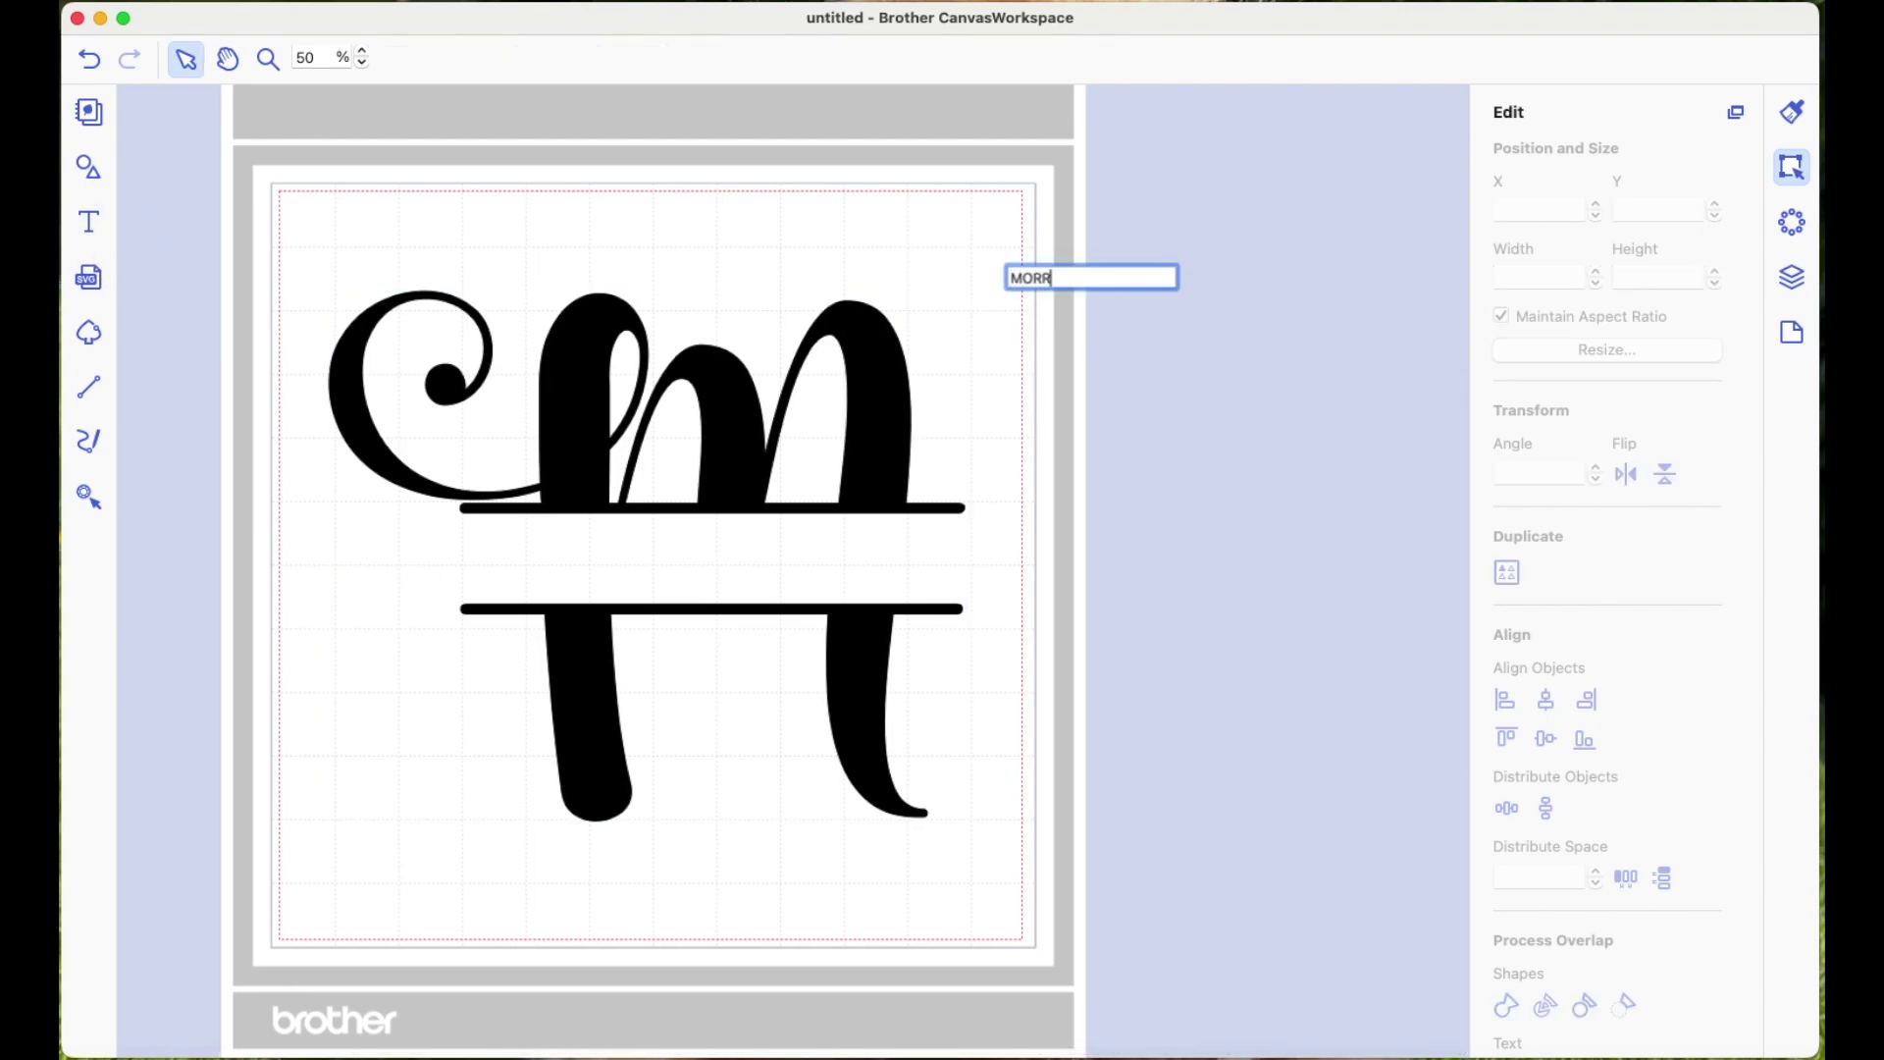
key(Return)
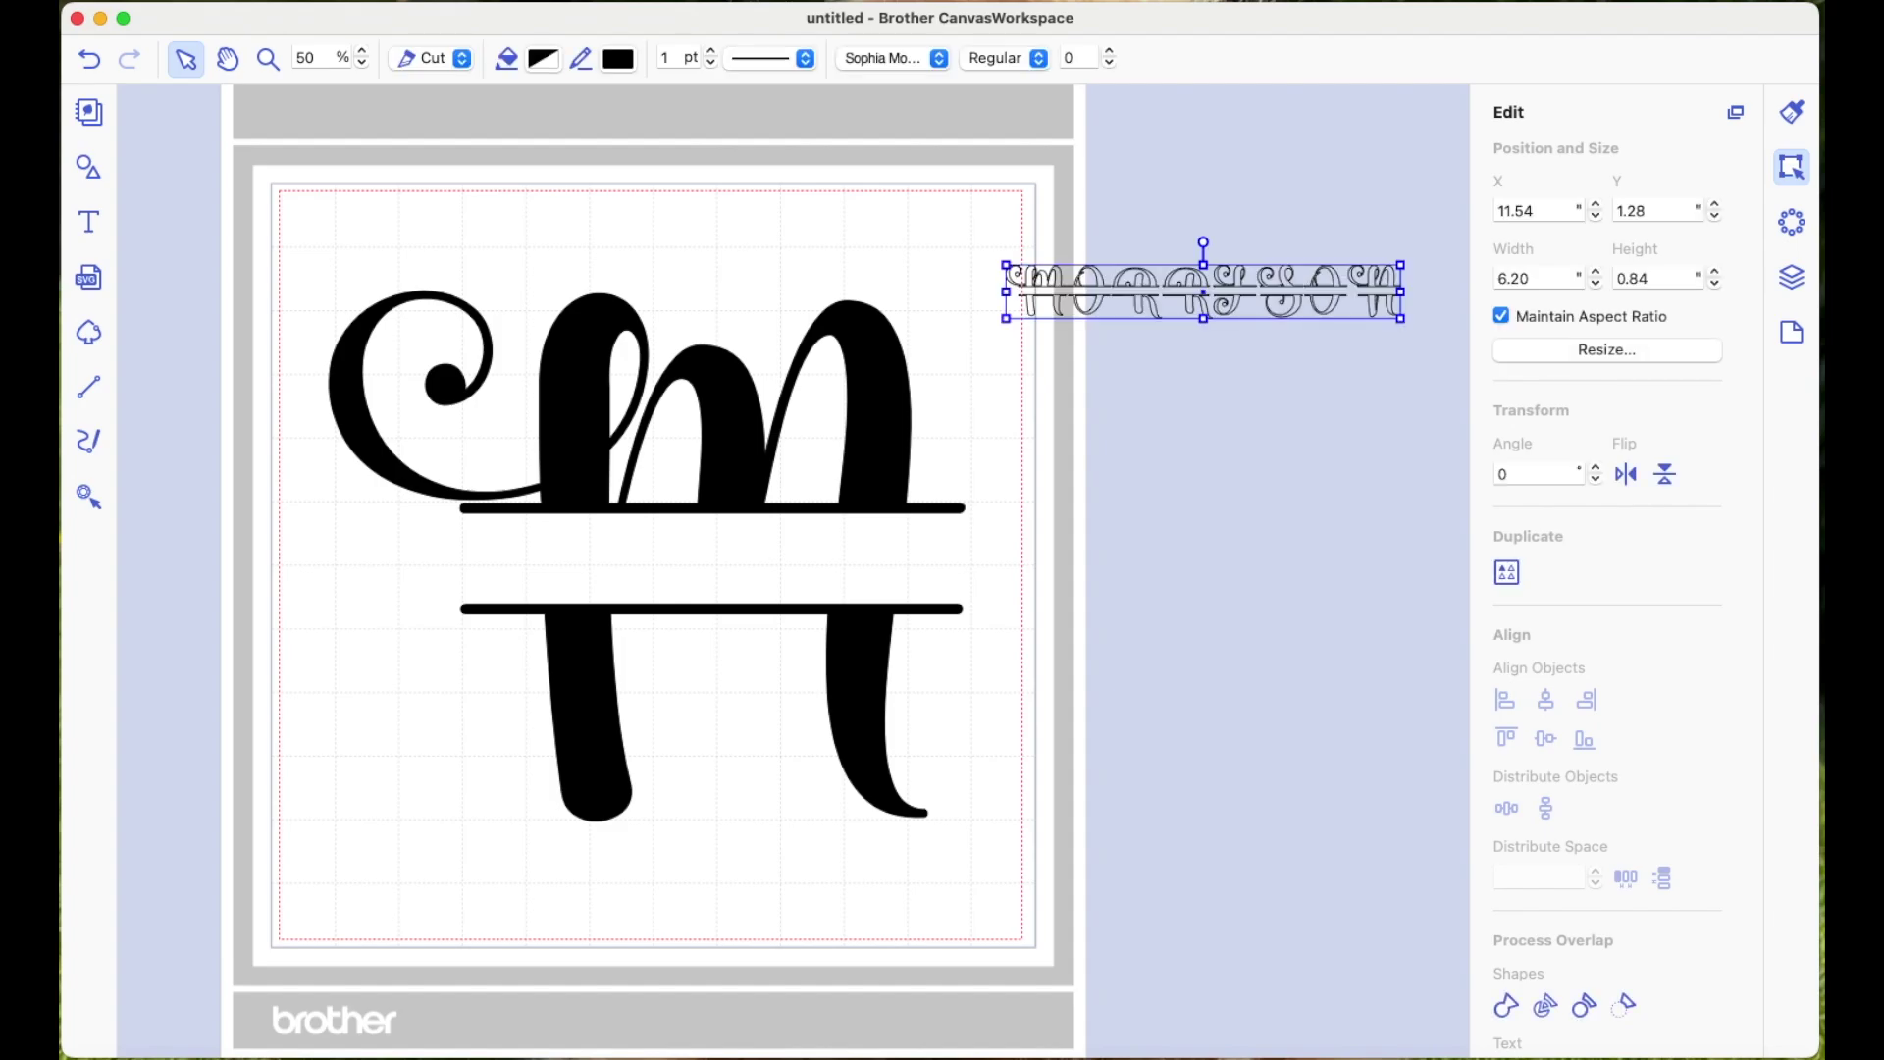
Set MORRISON's font to Impact
click(944, 67)
scroll(944, 67, down, 5)
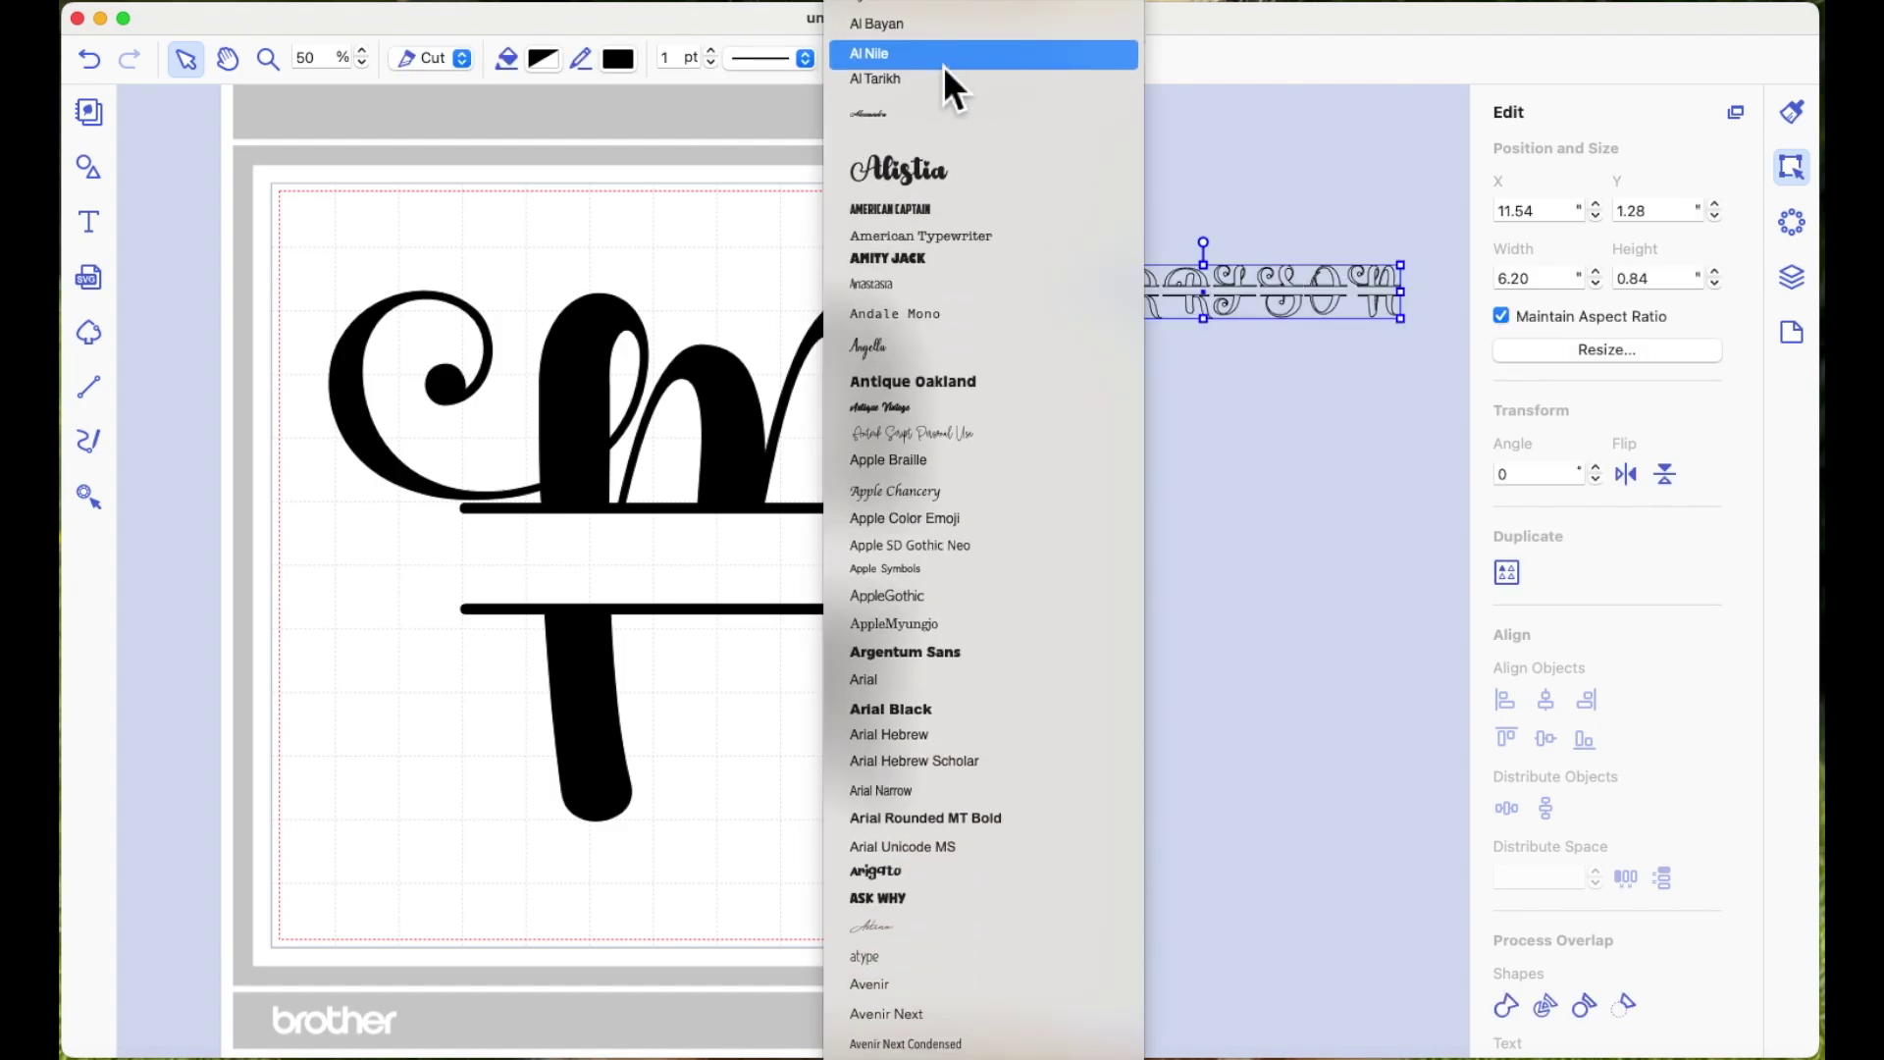
scroll(944, 67, down, 20)
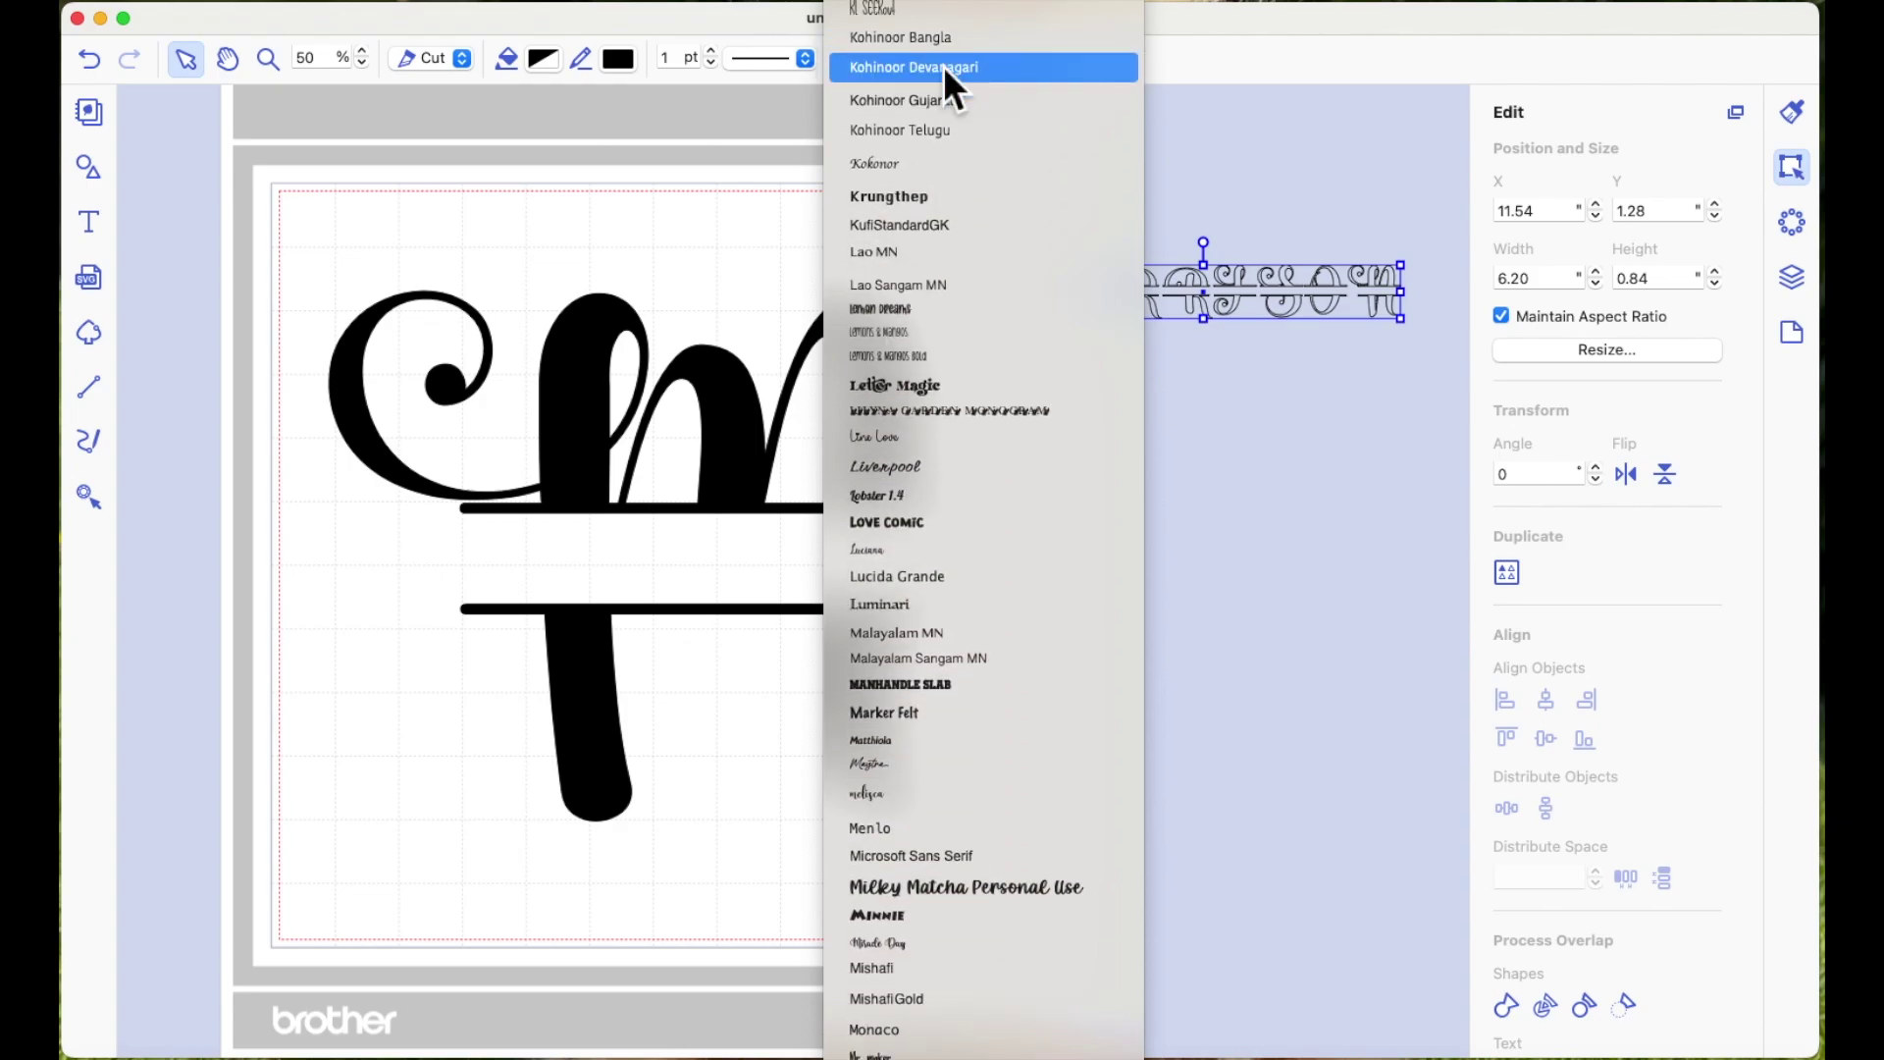
scroll(944, 67, up, 10)
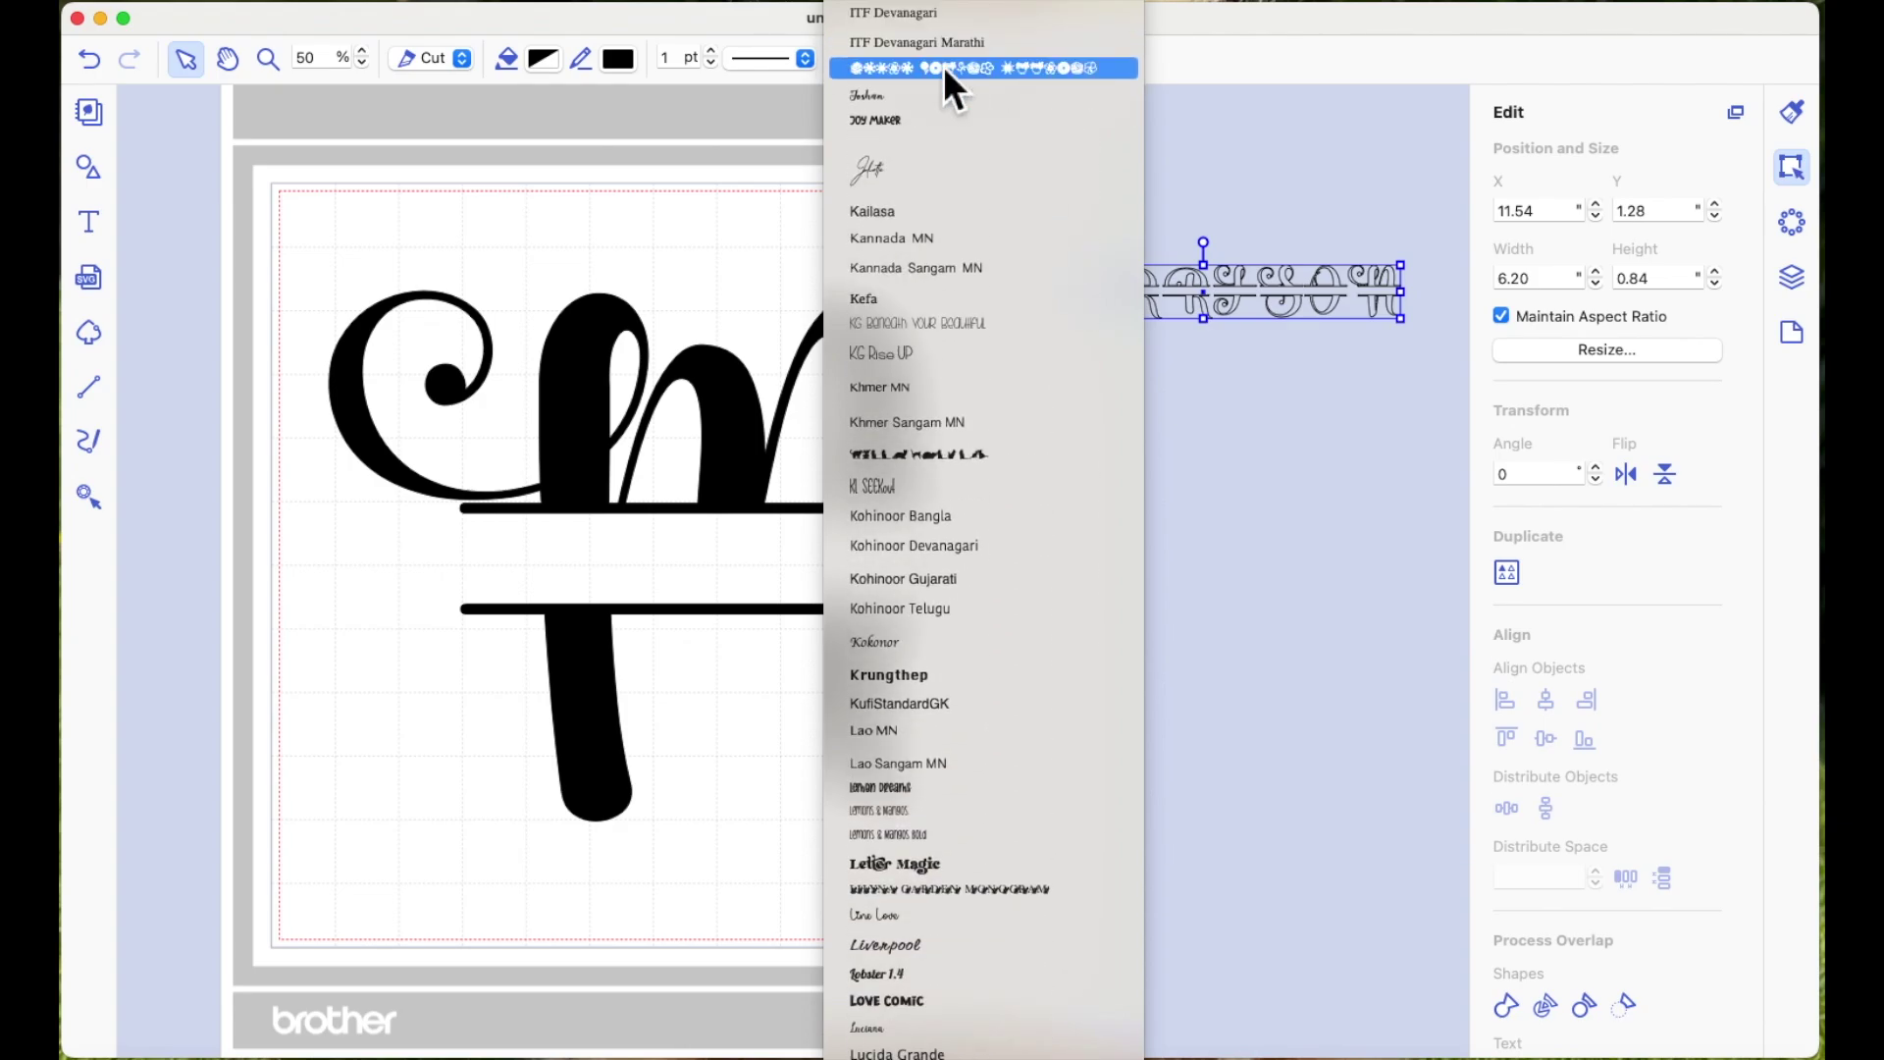
scroll(944, 67, up, 4)
click(921, 186)
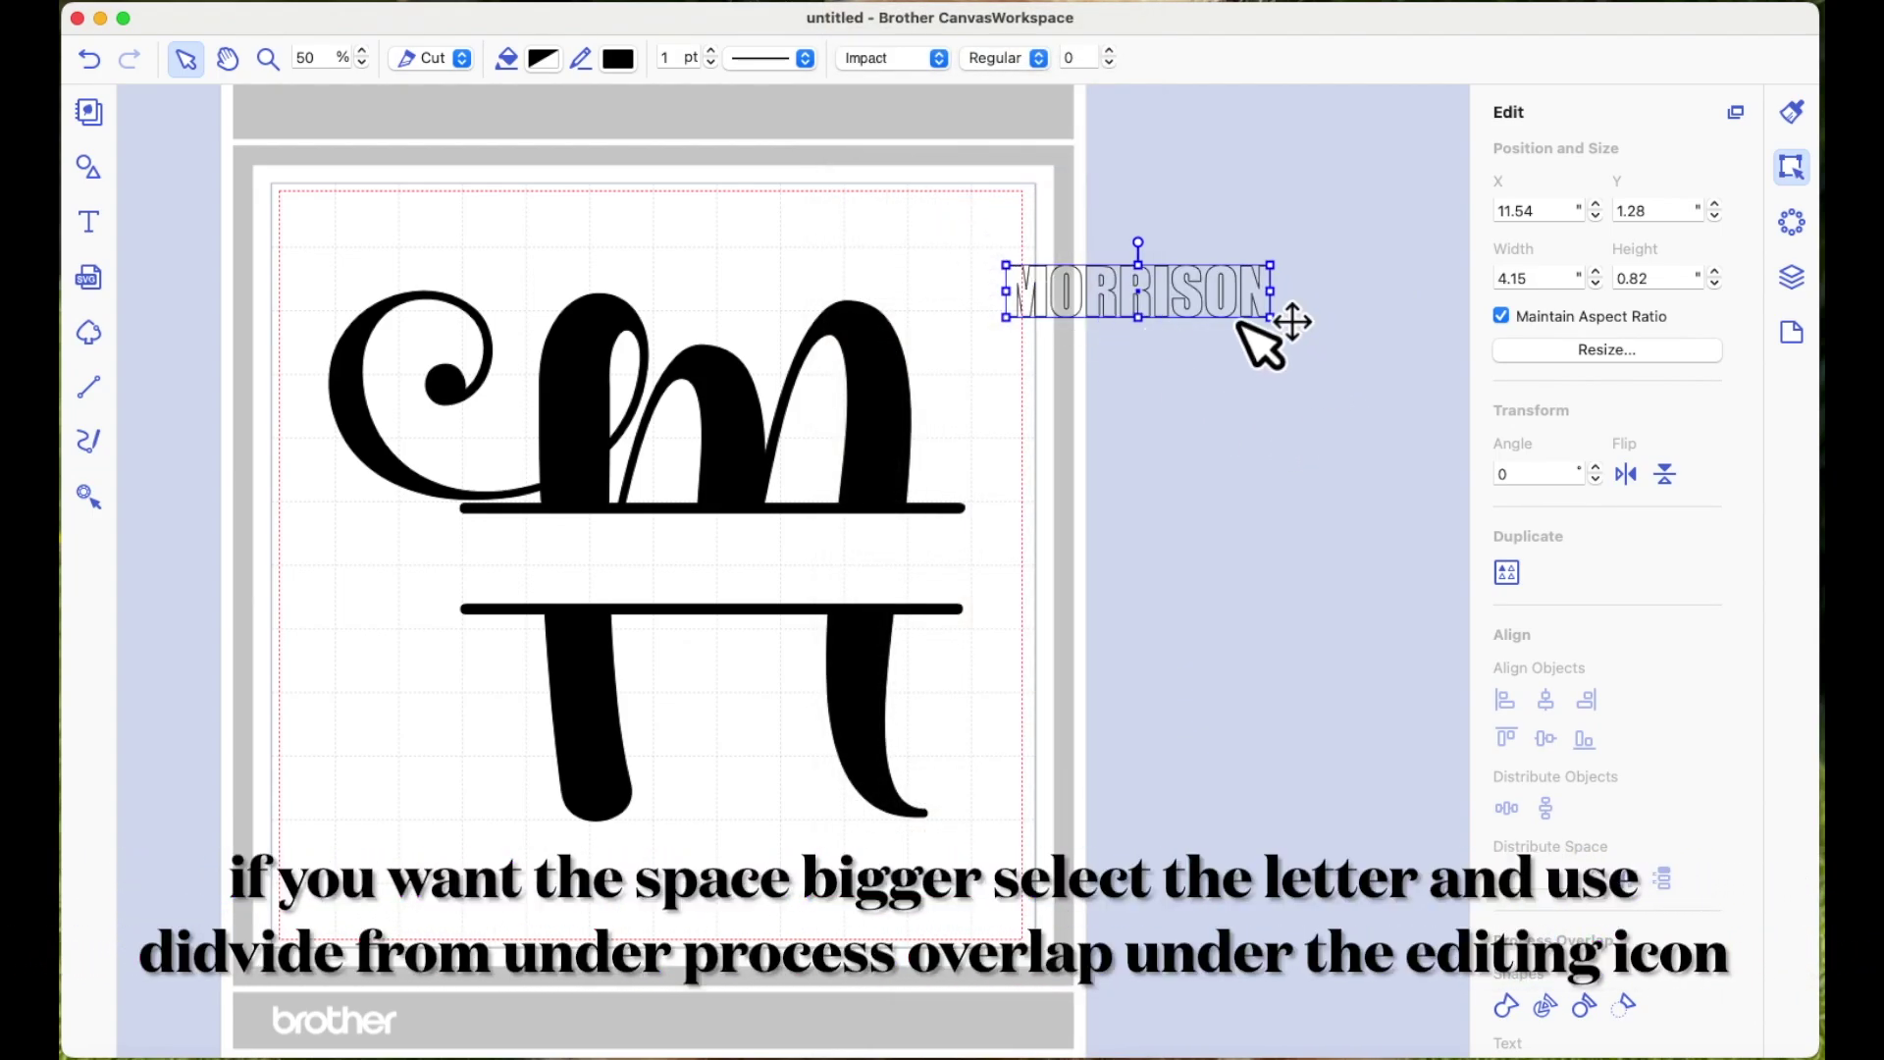
Move MORRISON into the gap of the split M and fill it solid black
drag(1242, 324, 877, 585)
click(1077, 622)
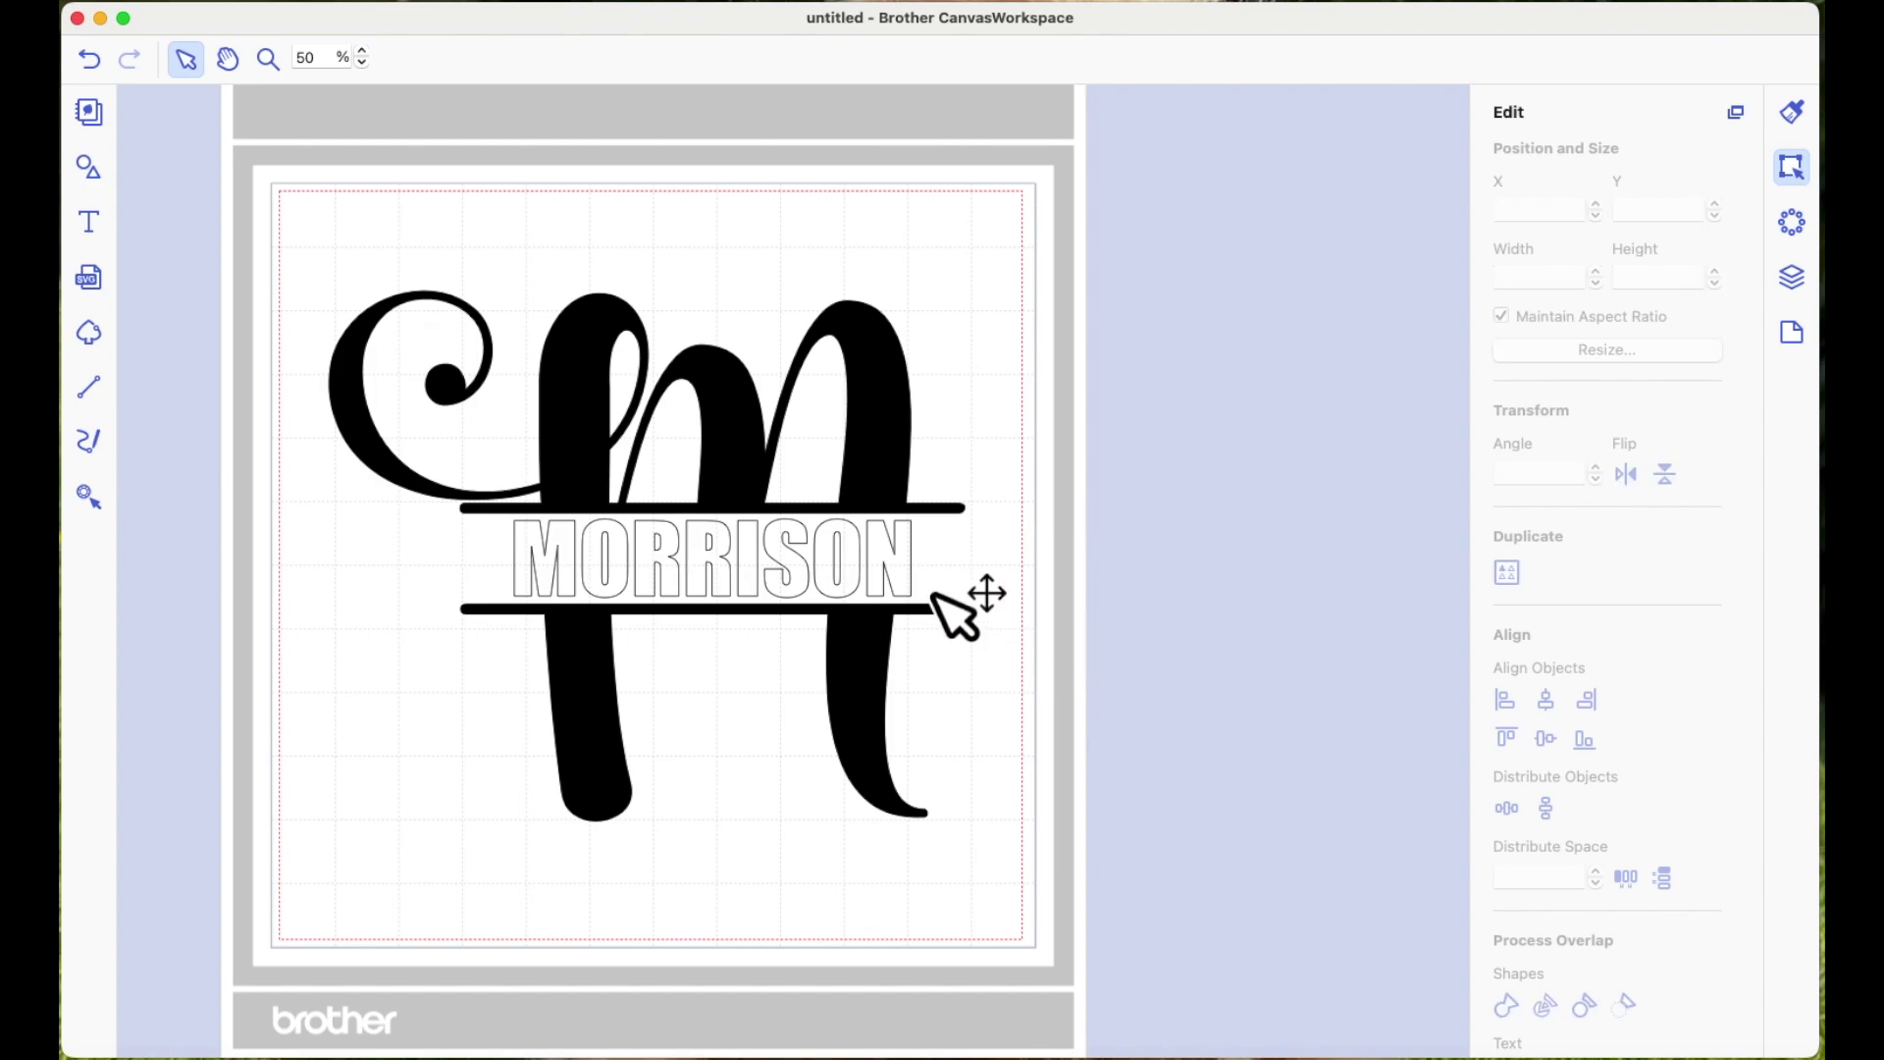
click(898, 585)
drag(626, 61, 561, 61)
click(1276, 368)
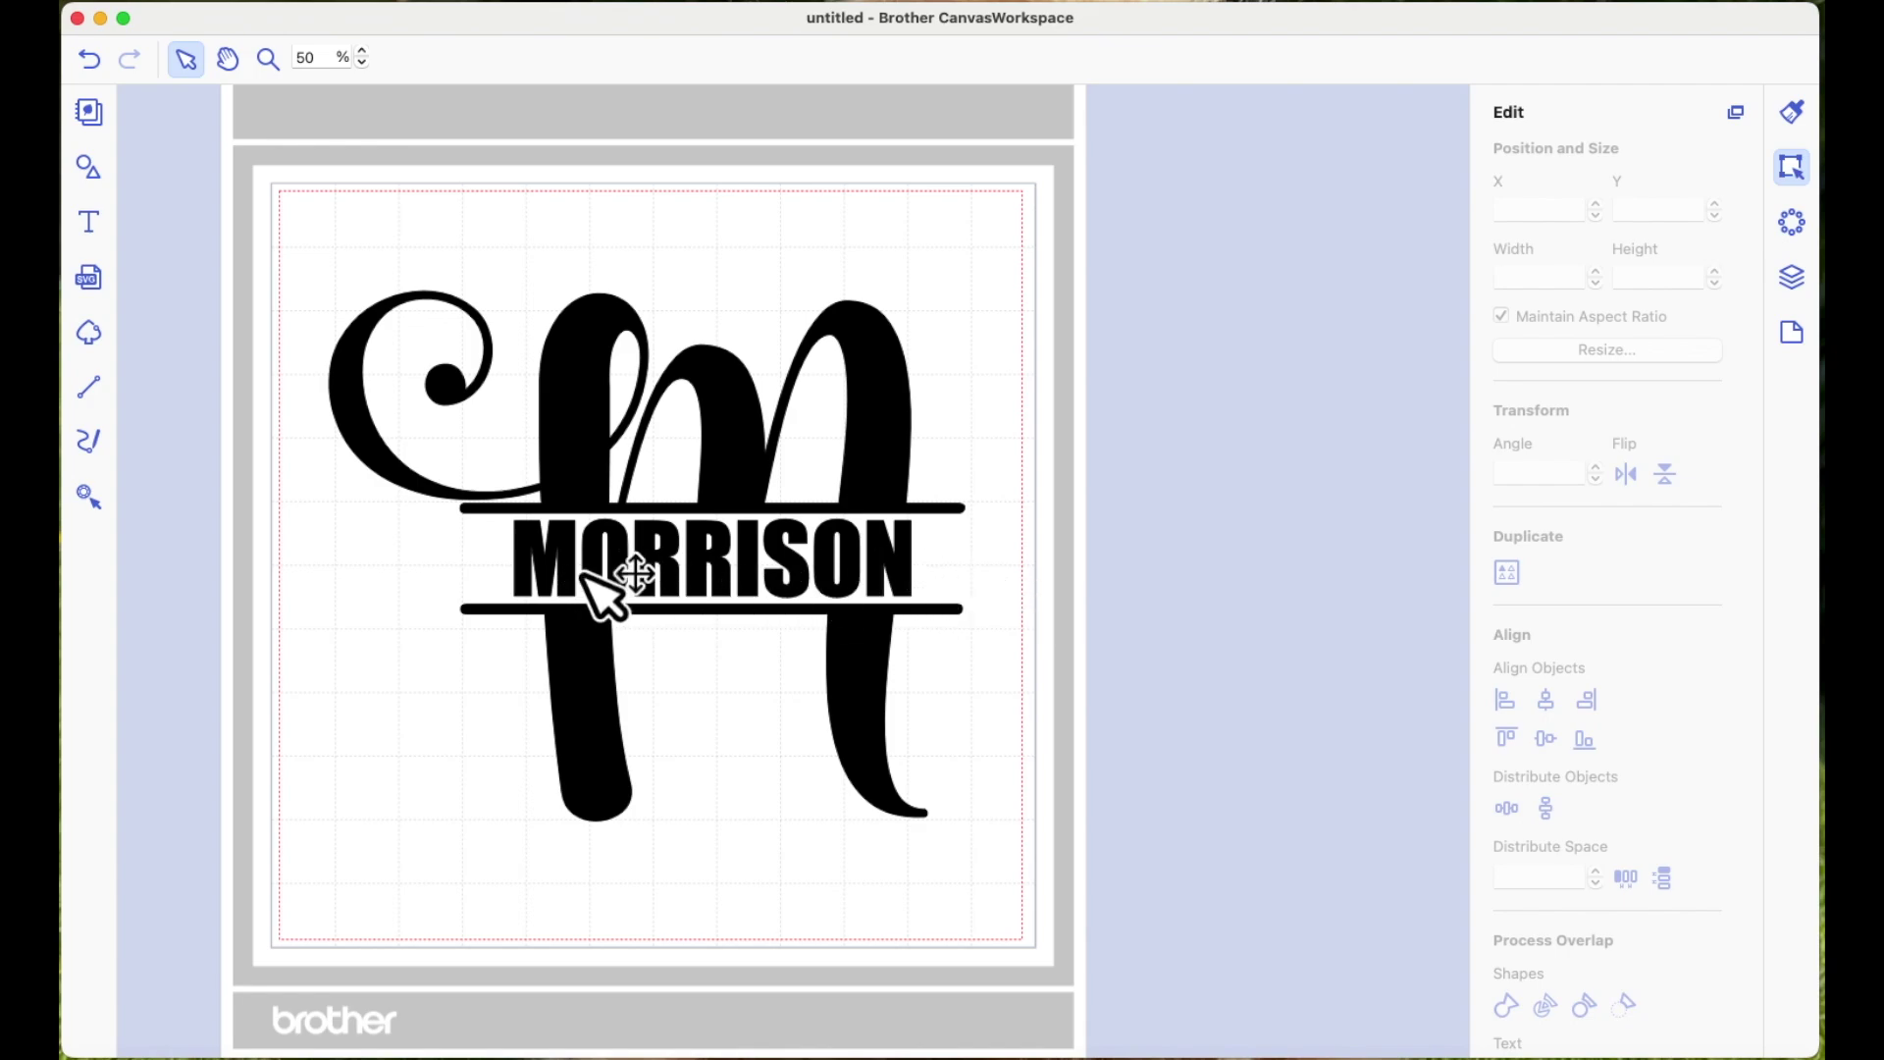
click(893, 599)
Try Times New Roman for MORRISON, then switch it back to Impact
click(942, 62)
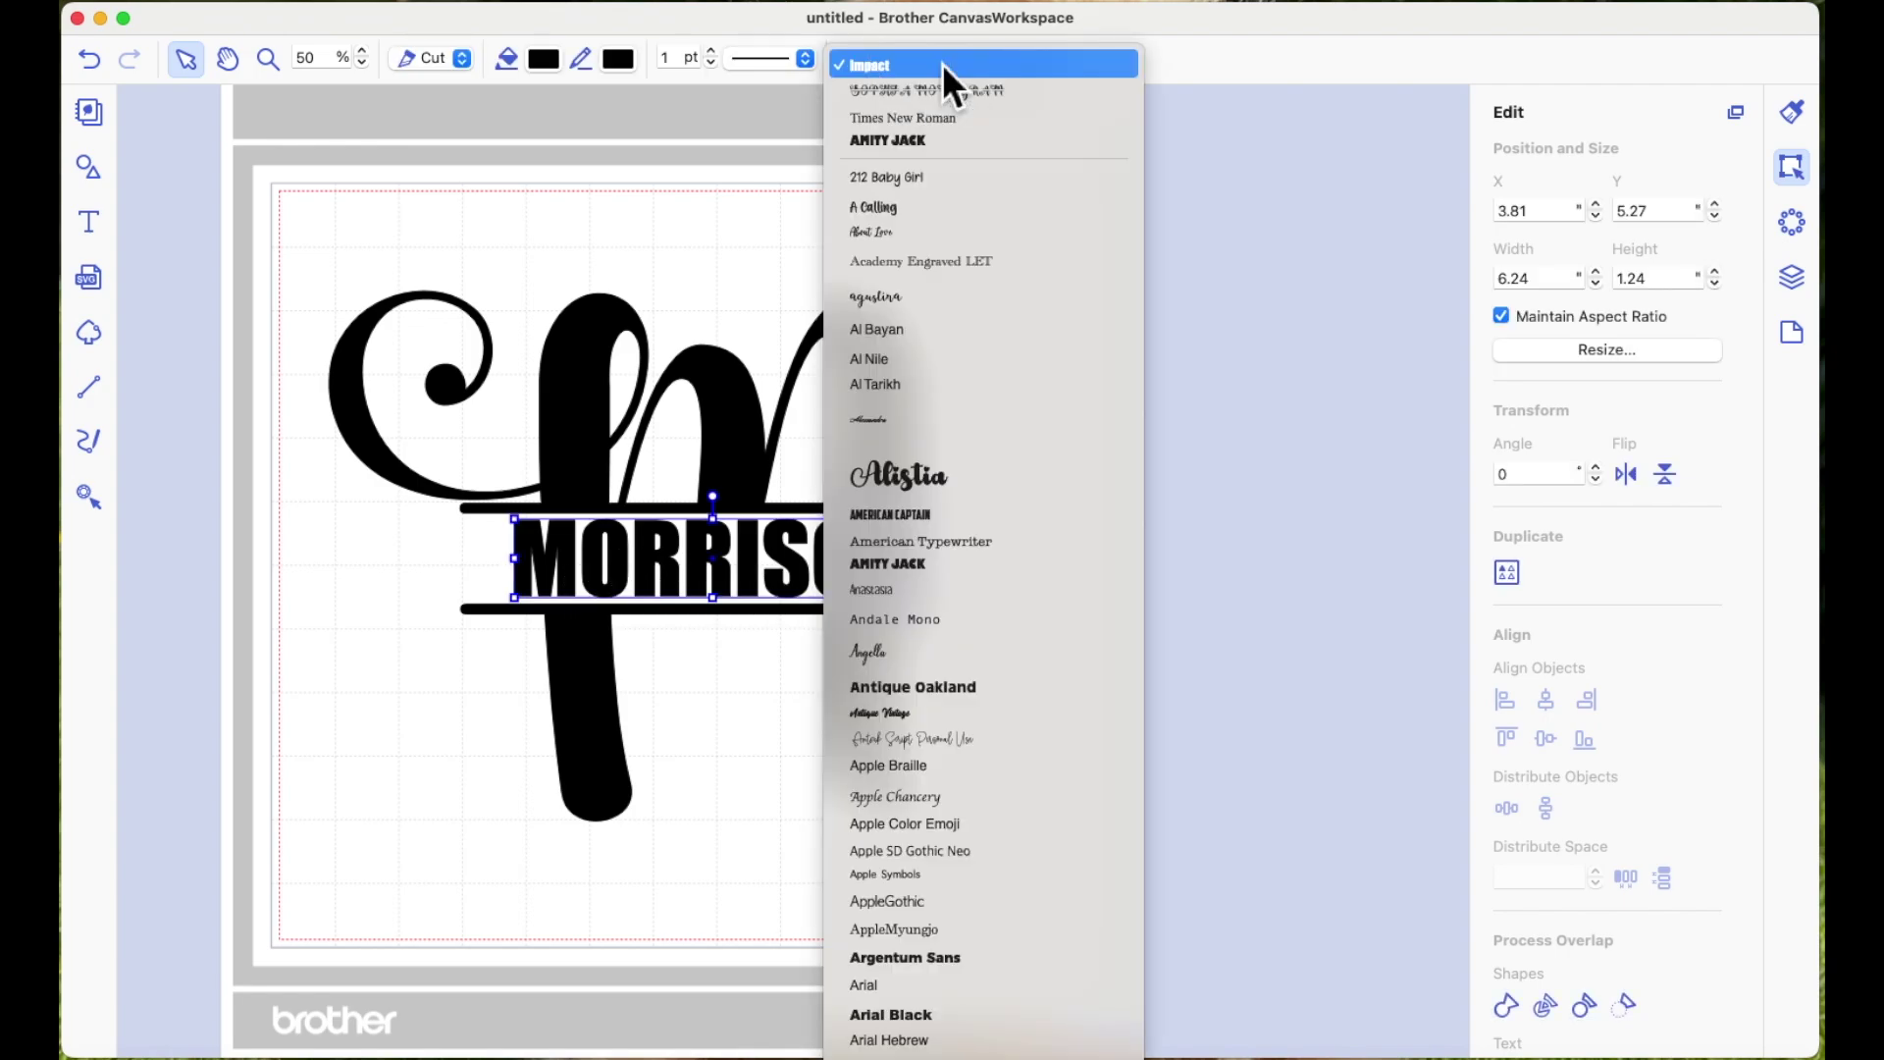
click(958, 120)
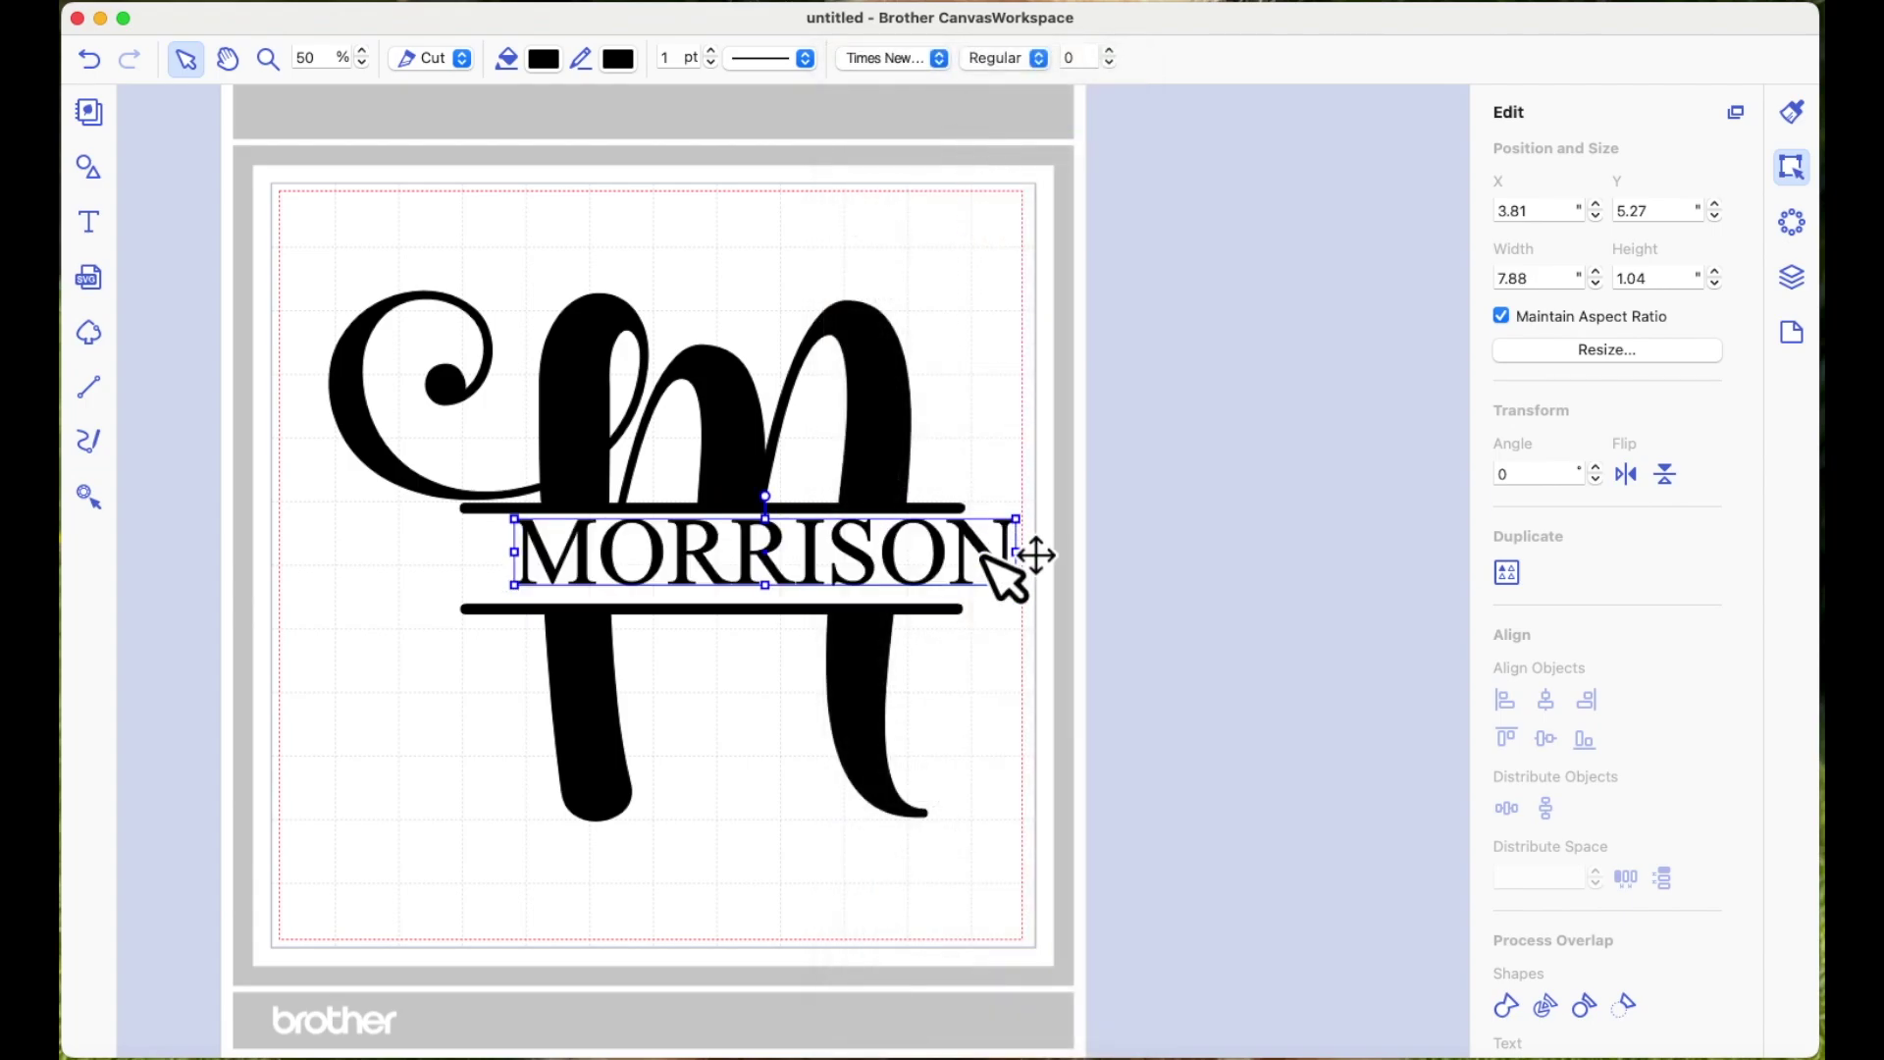
drag(984, 555, 939, 558)
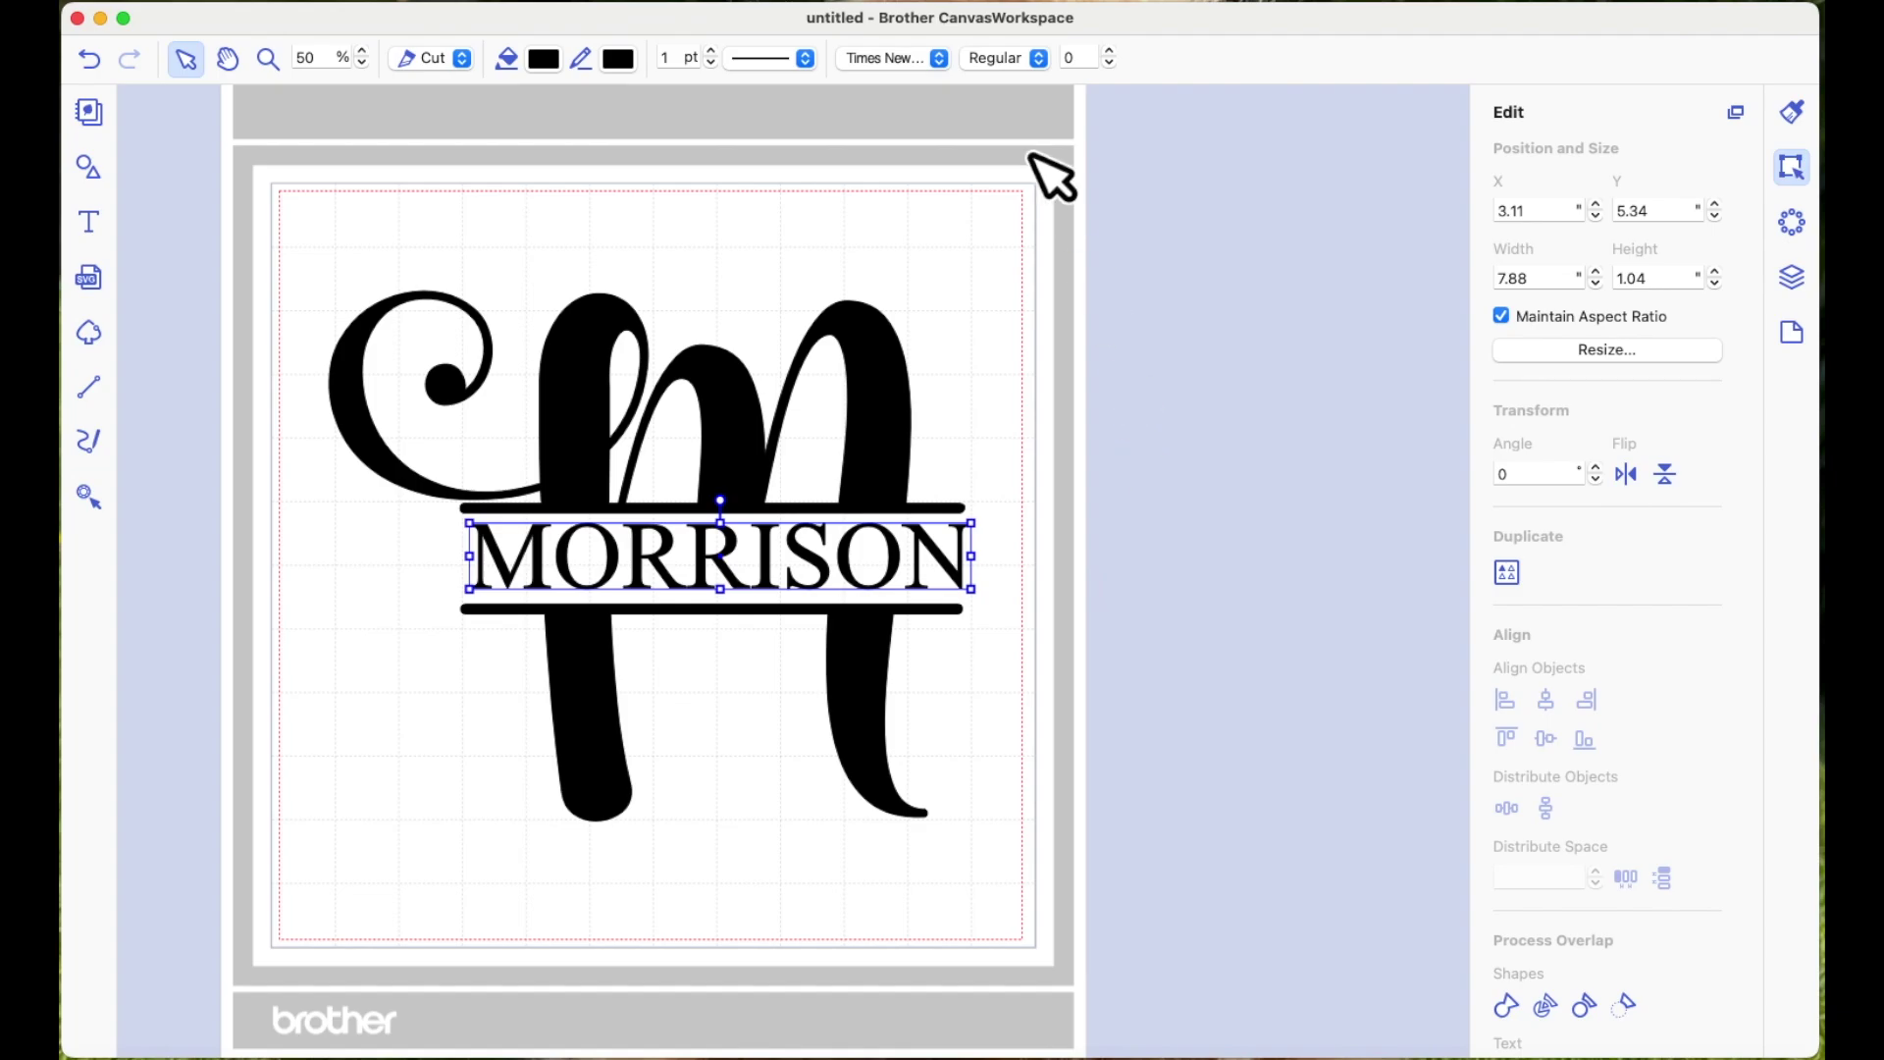
click(944, 71)
click(932, 97)
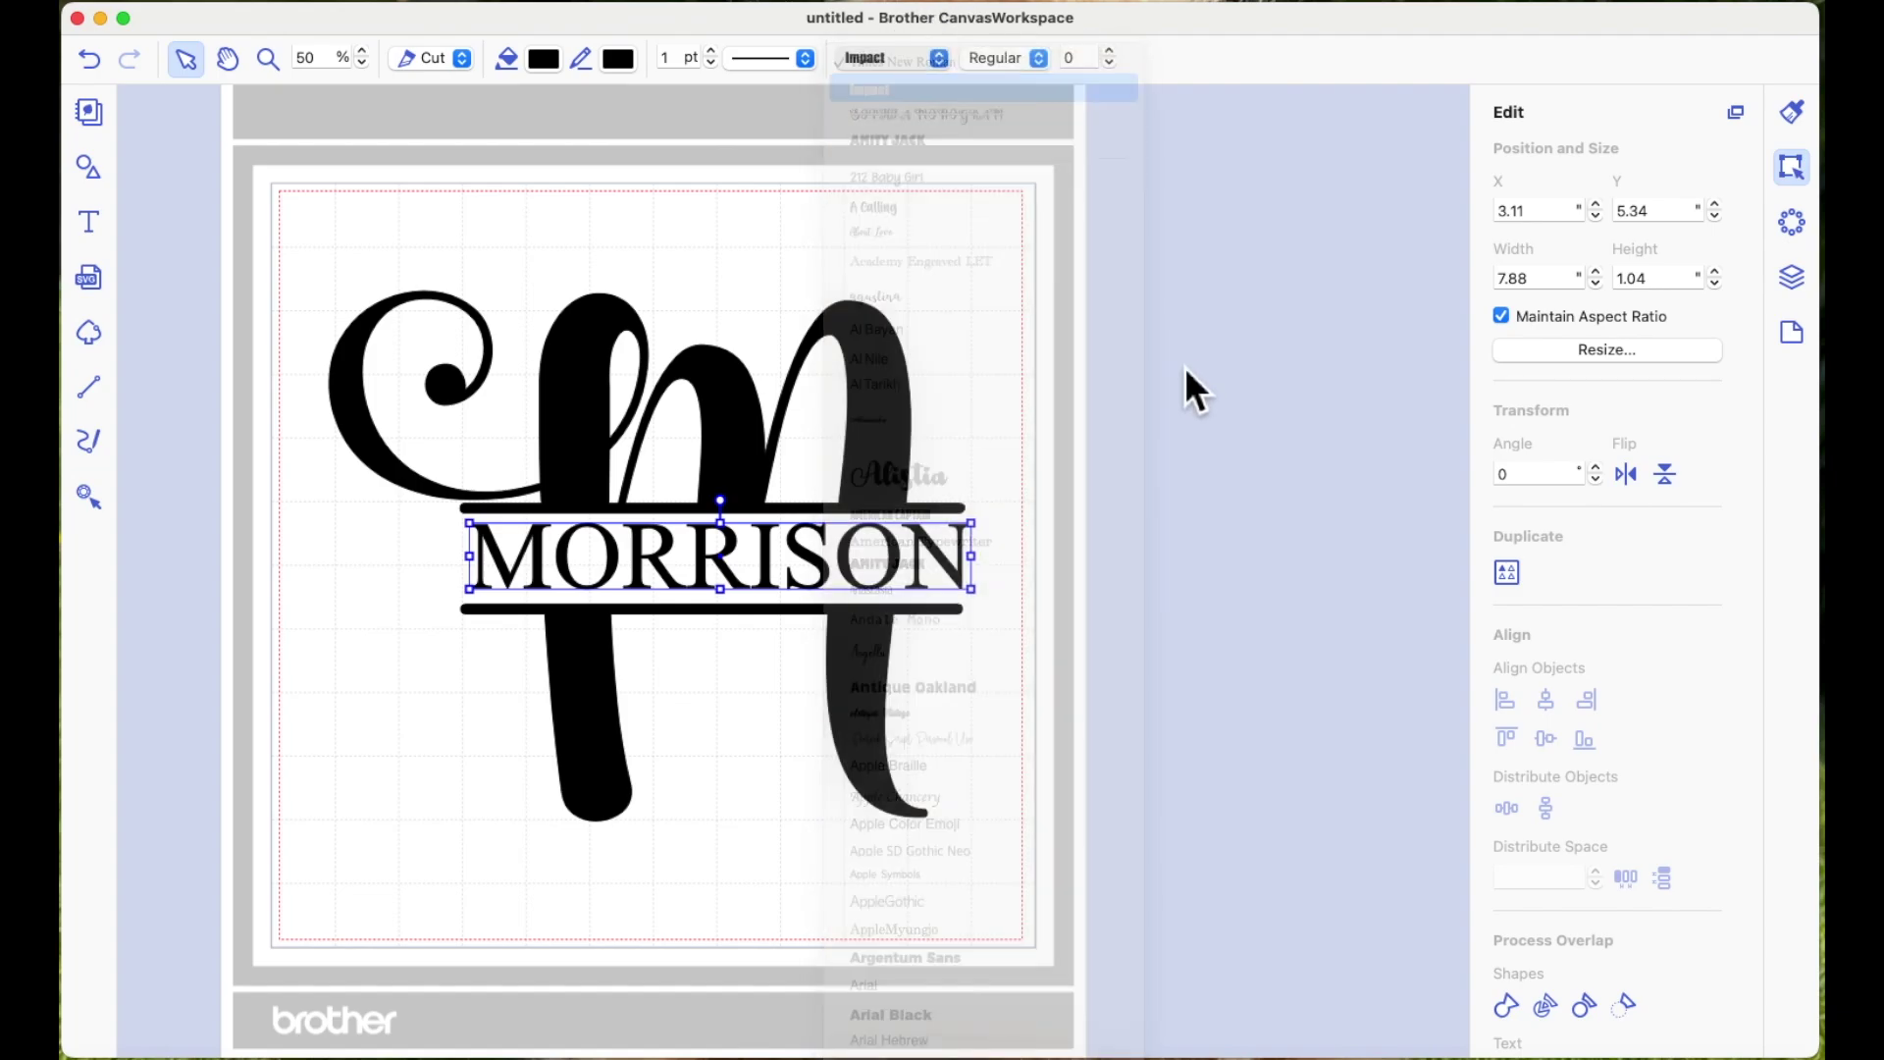
Nudge MORRISON right and slightly down to Y 5.28 within the M's gap
click(1191, 379)
drag(853, 579, 917, 572)
click(1064, 557)
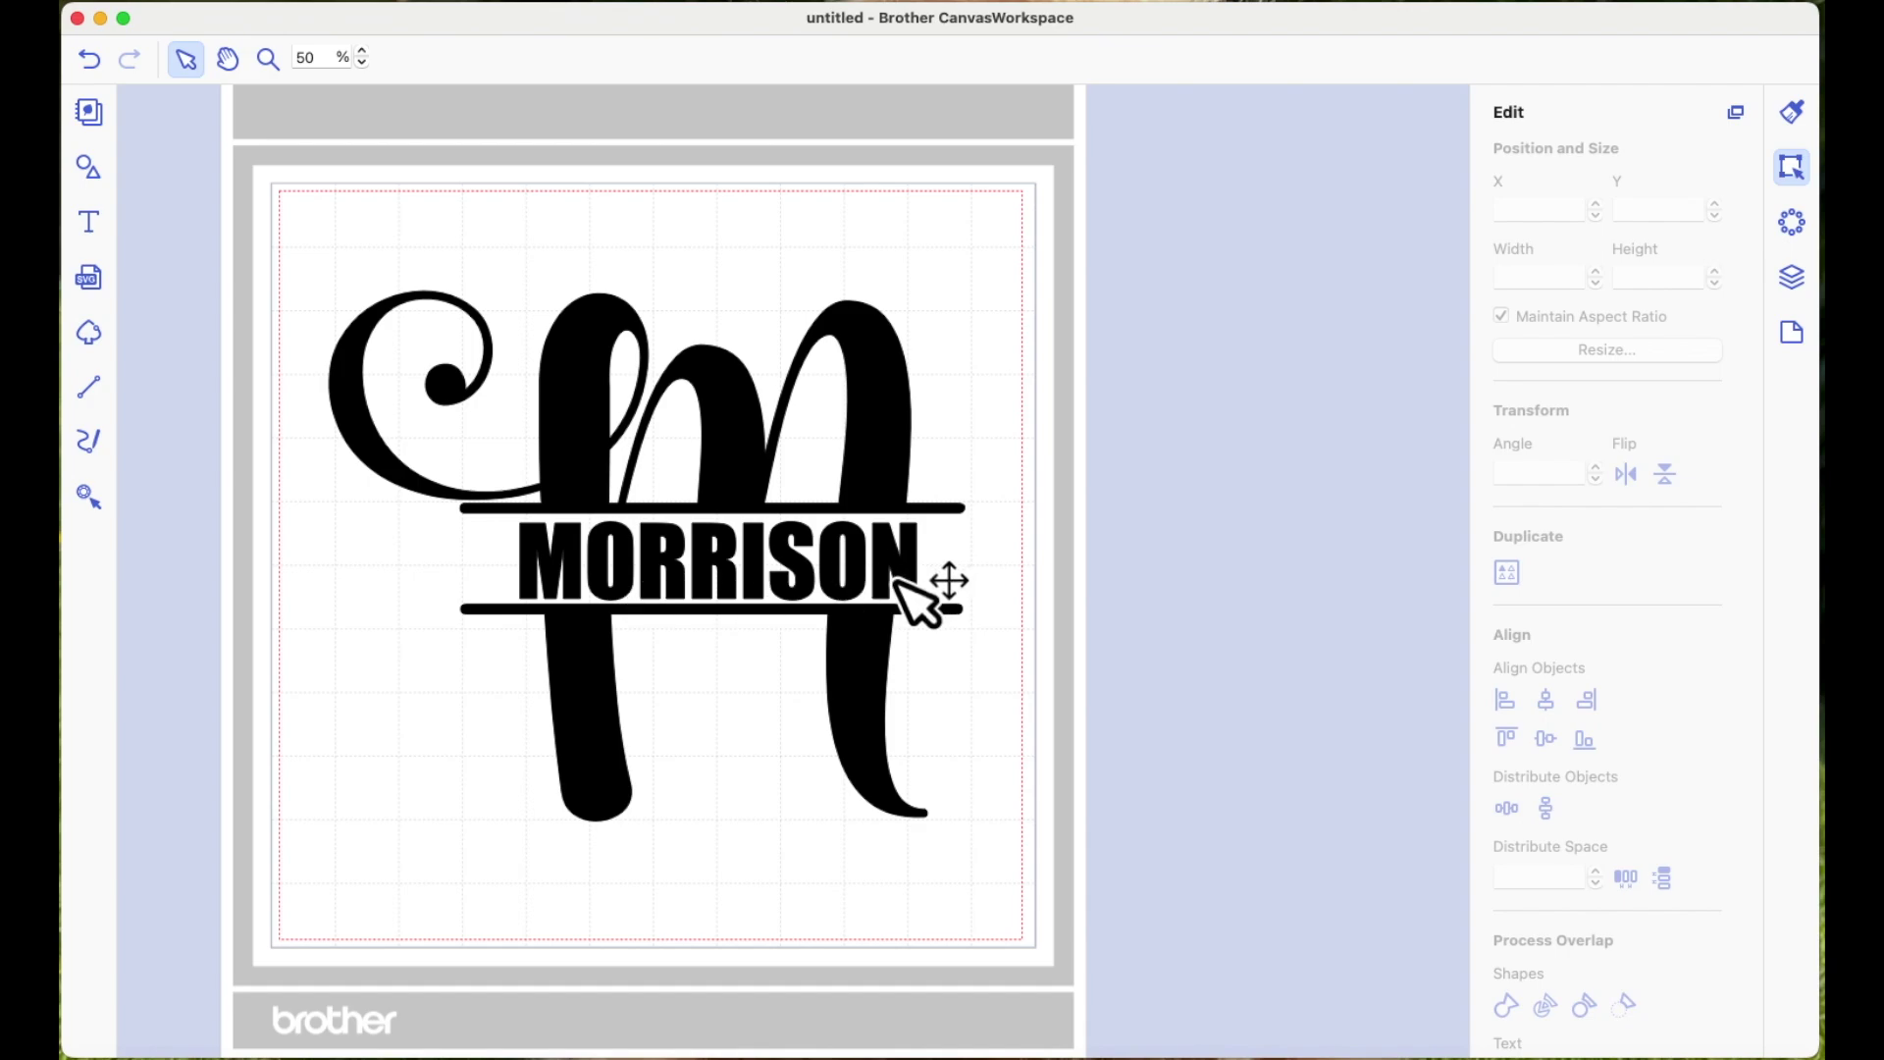
click(918, 601)
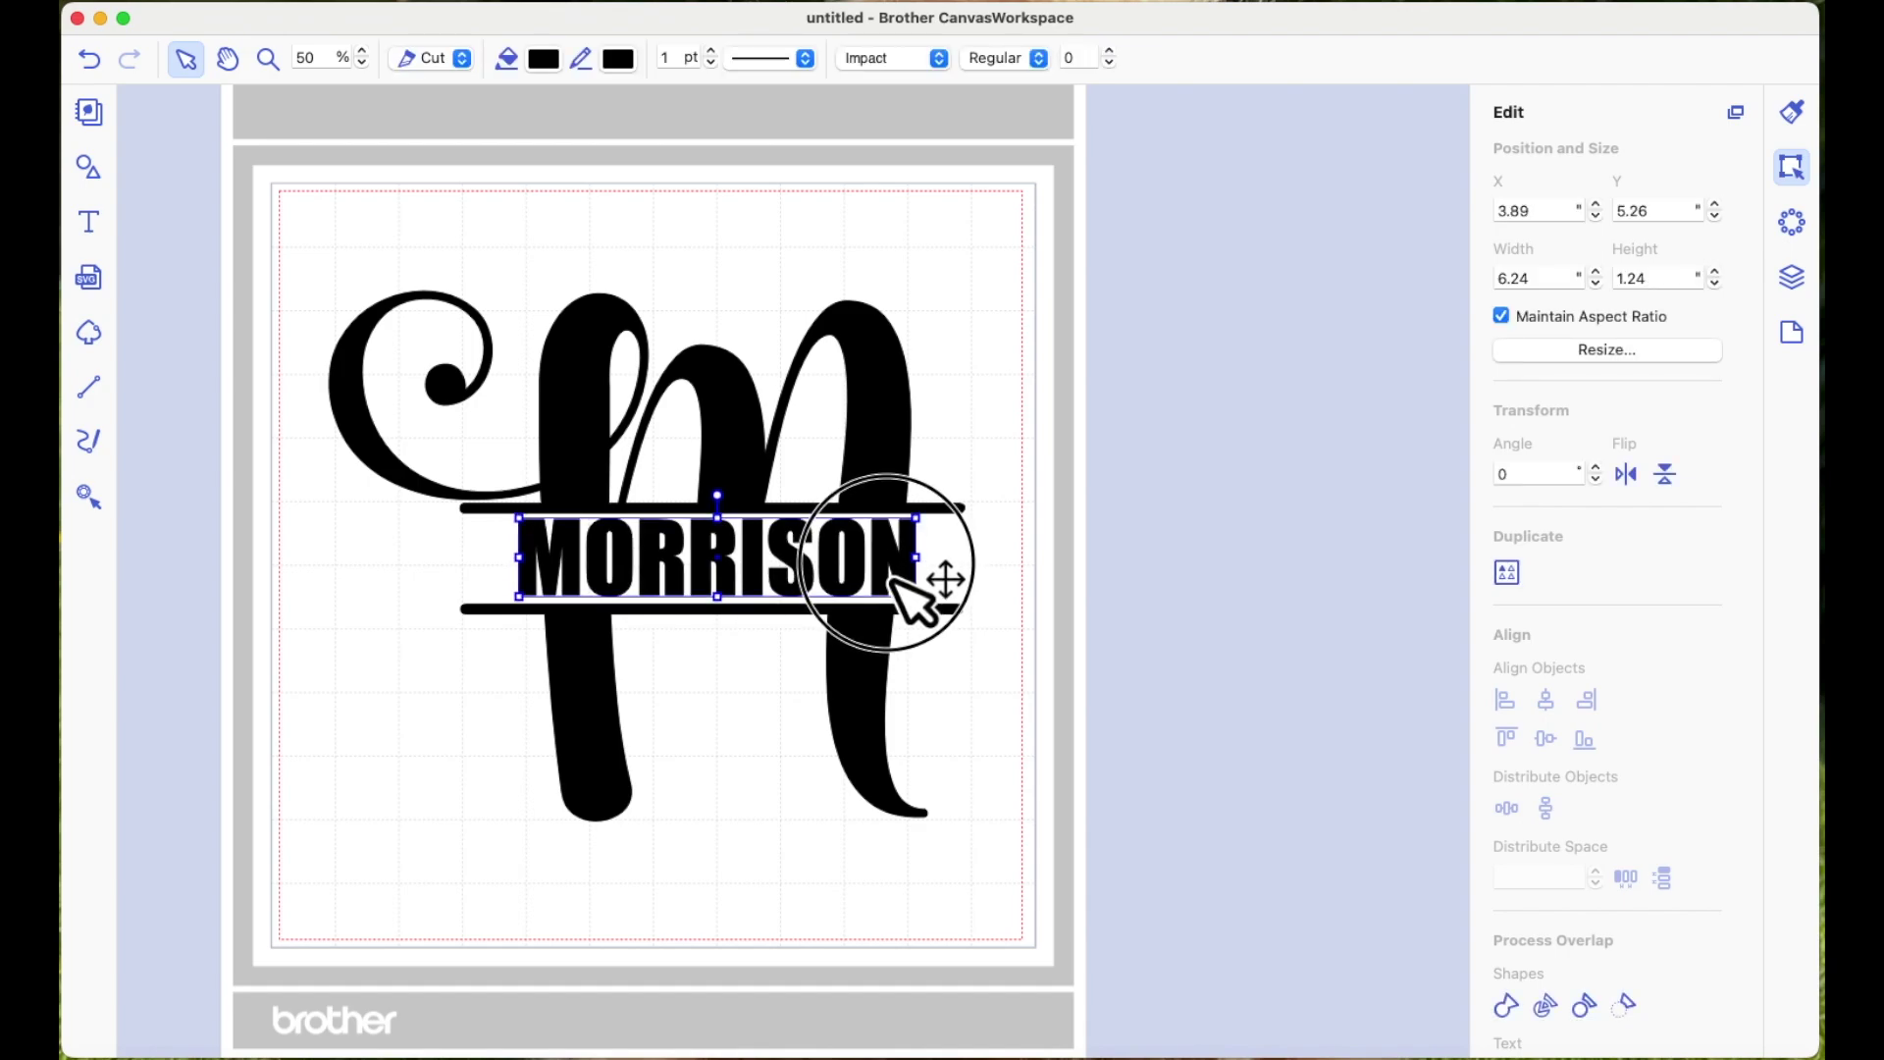
drag(890, 578, 890, 580)
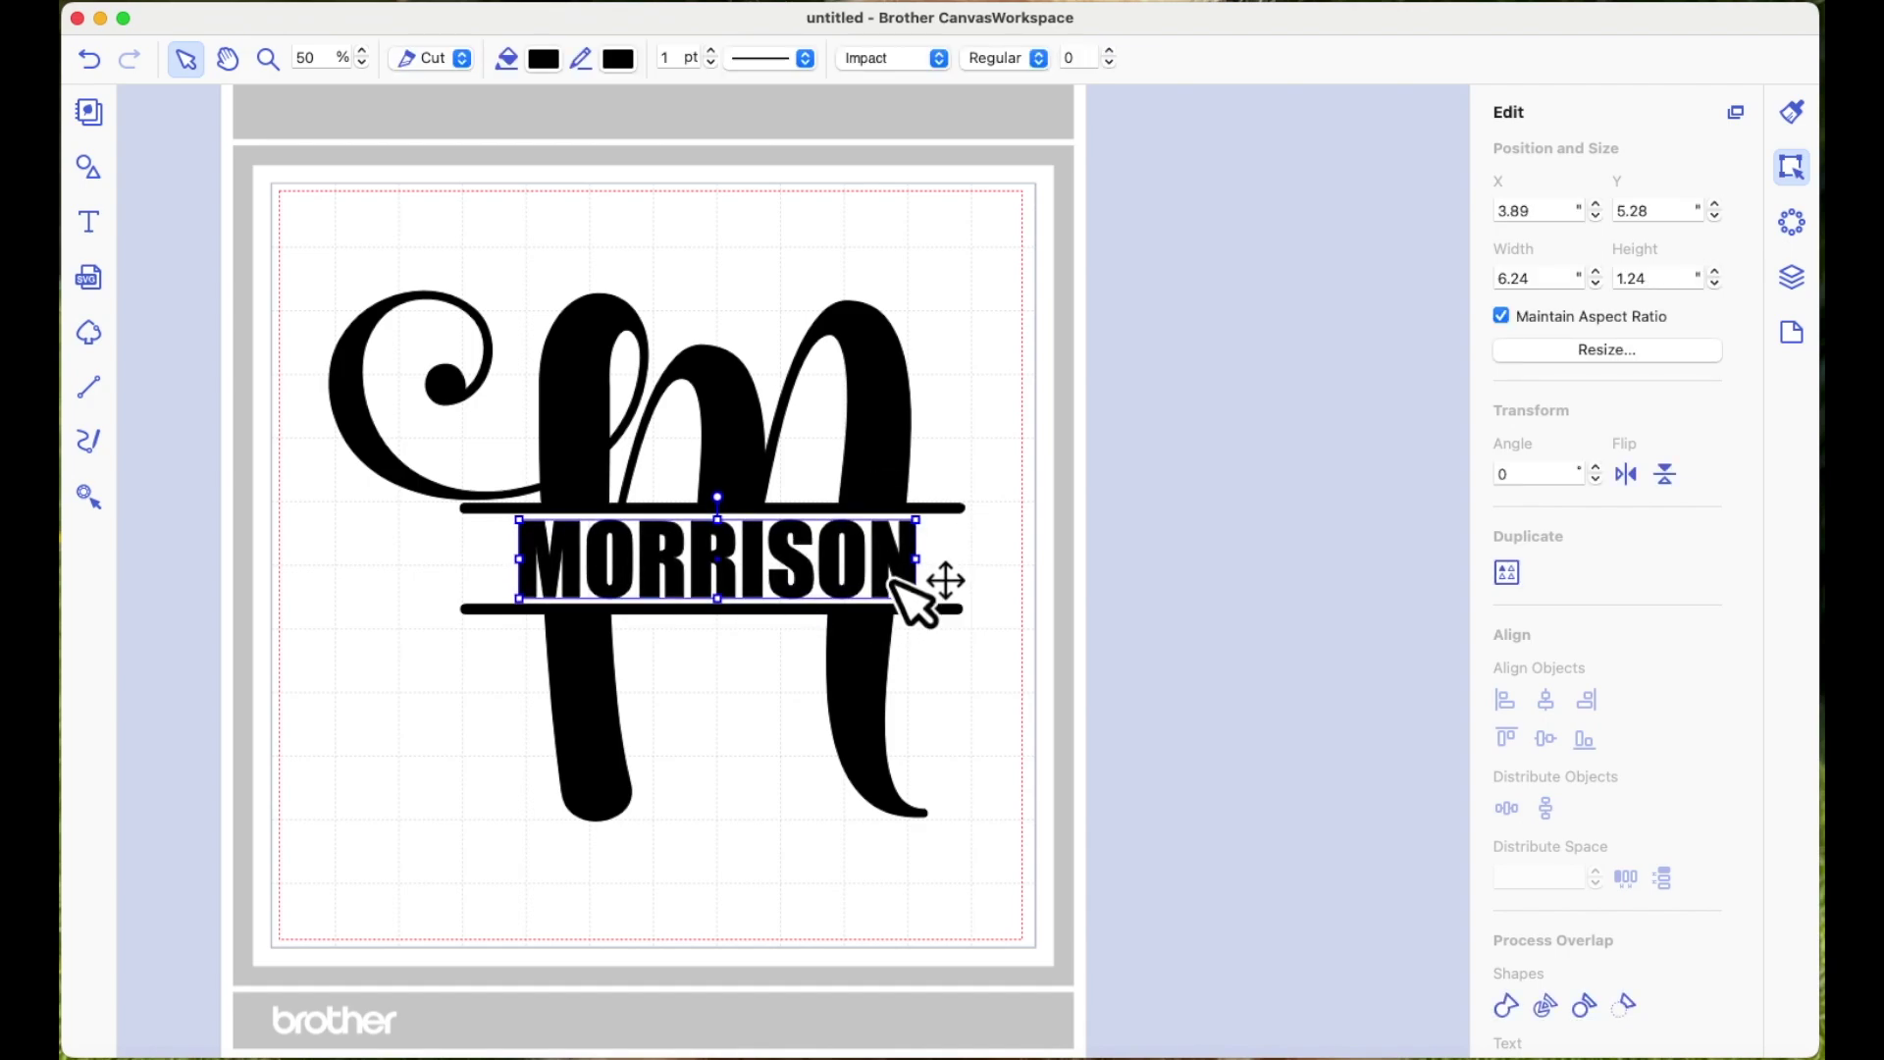
click(1092, 579)
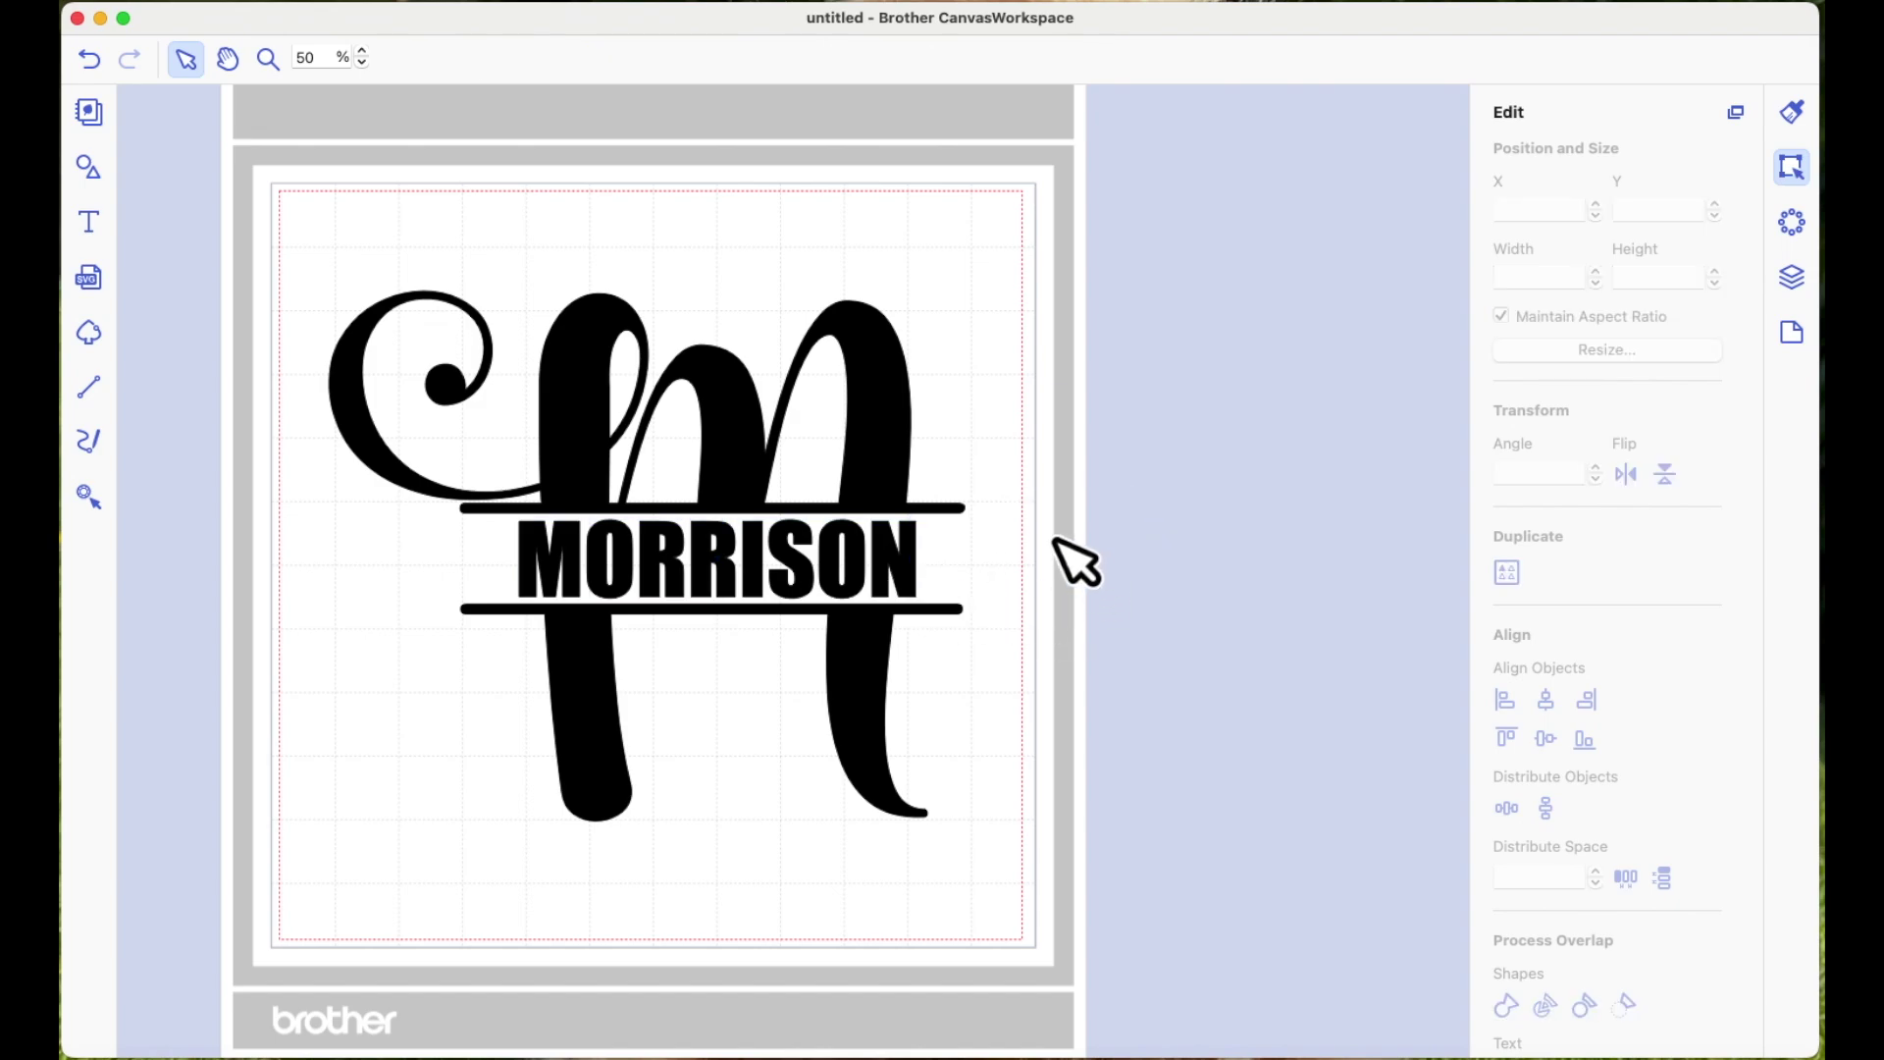
Align MORRISON horizontally to the centre of the monogram
drag(1034, 462, 659, 708)
click(1551, 703)
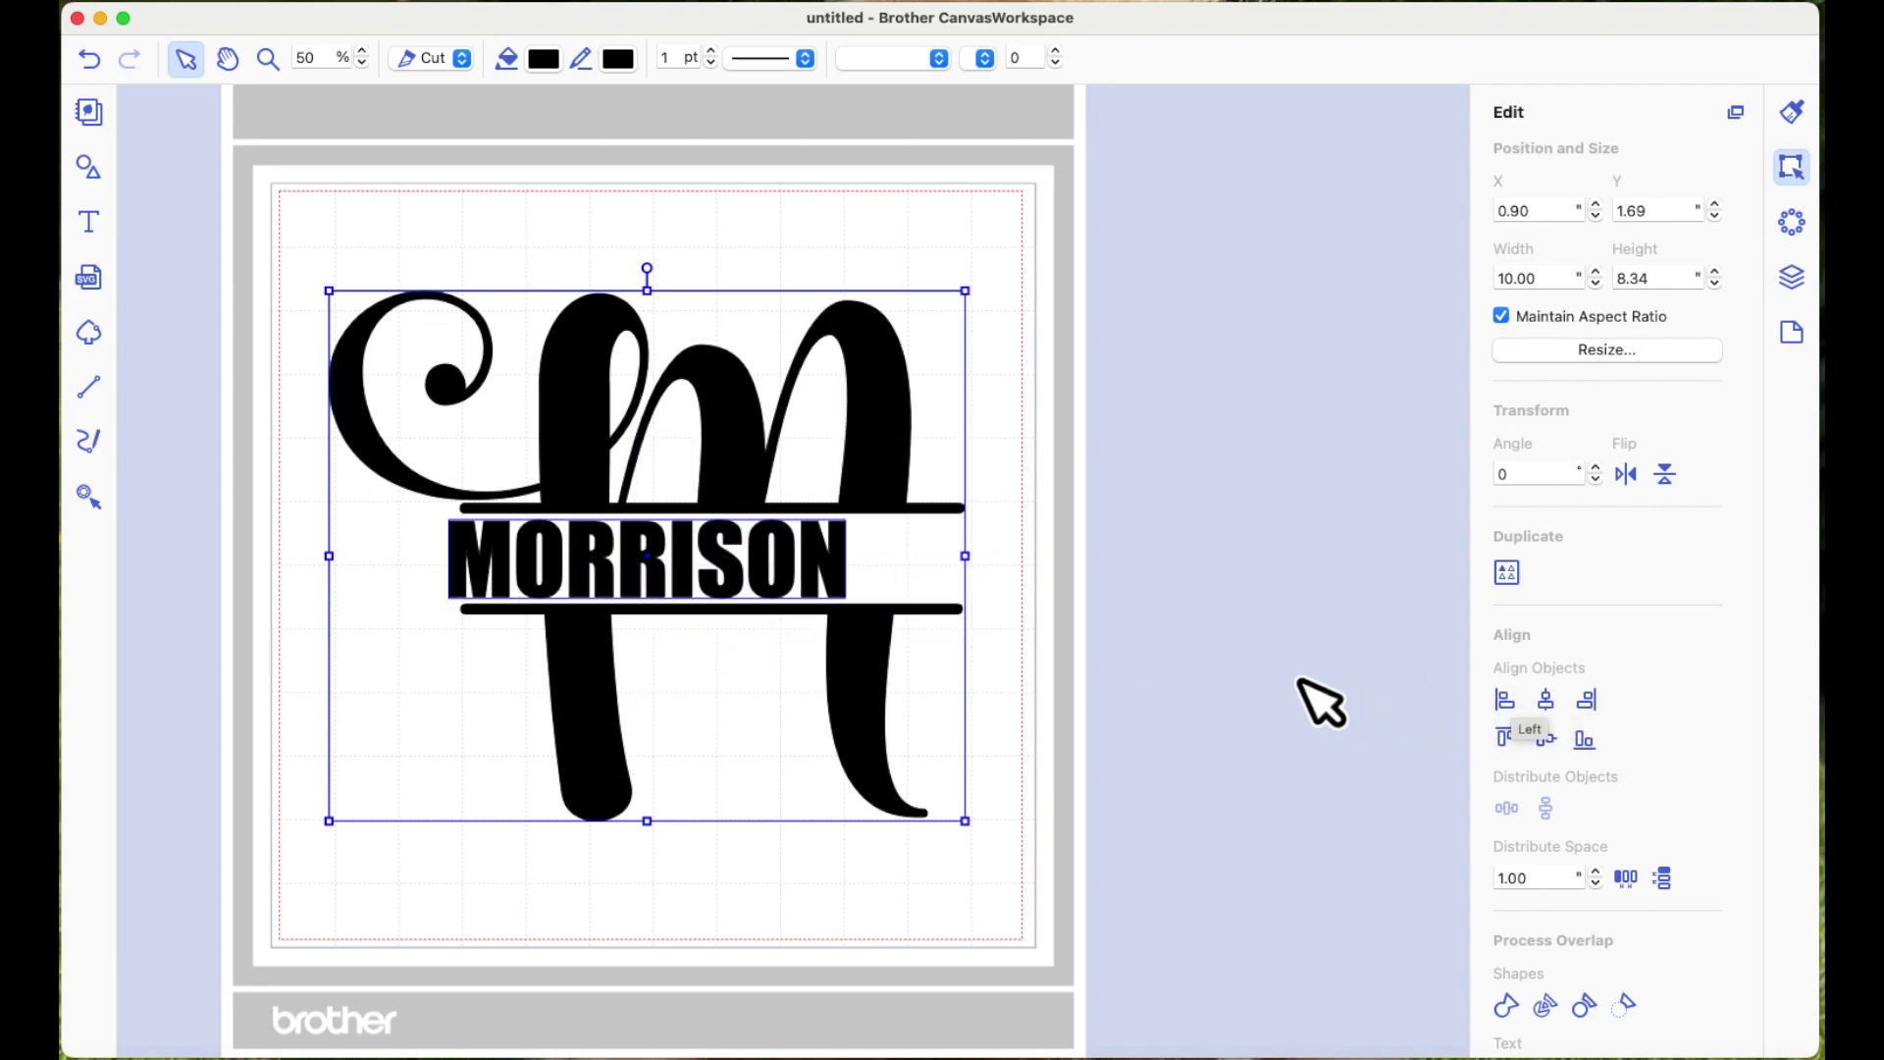
click(1217, 620)
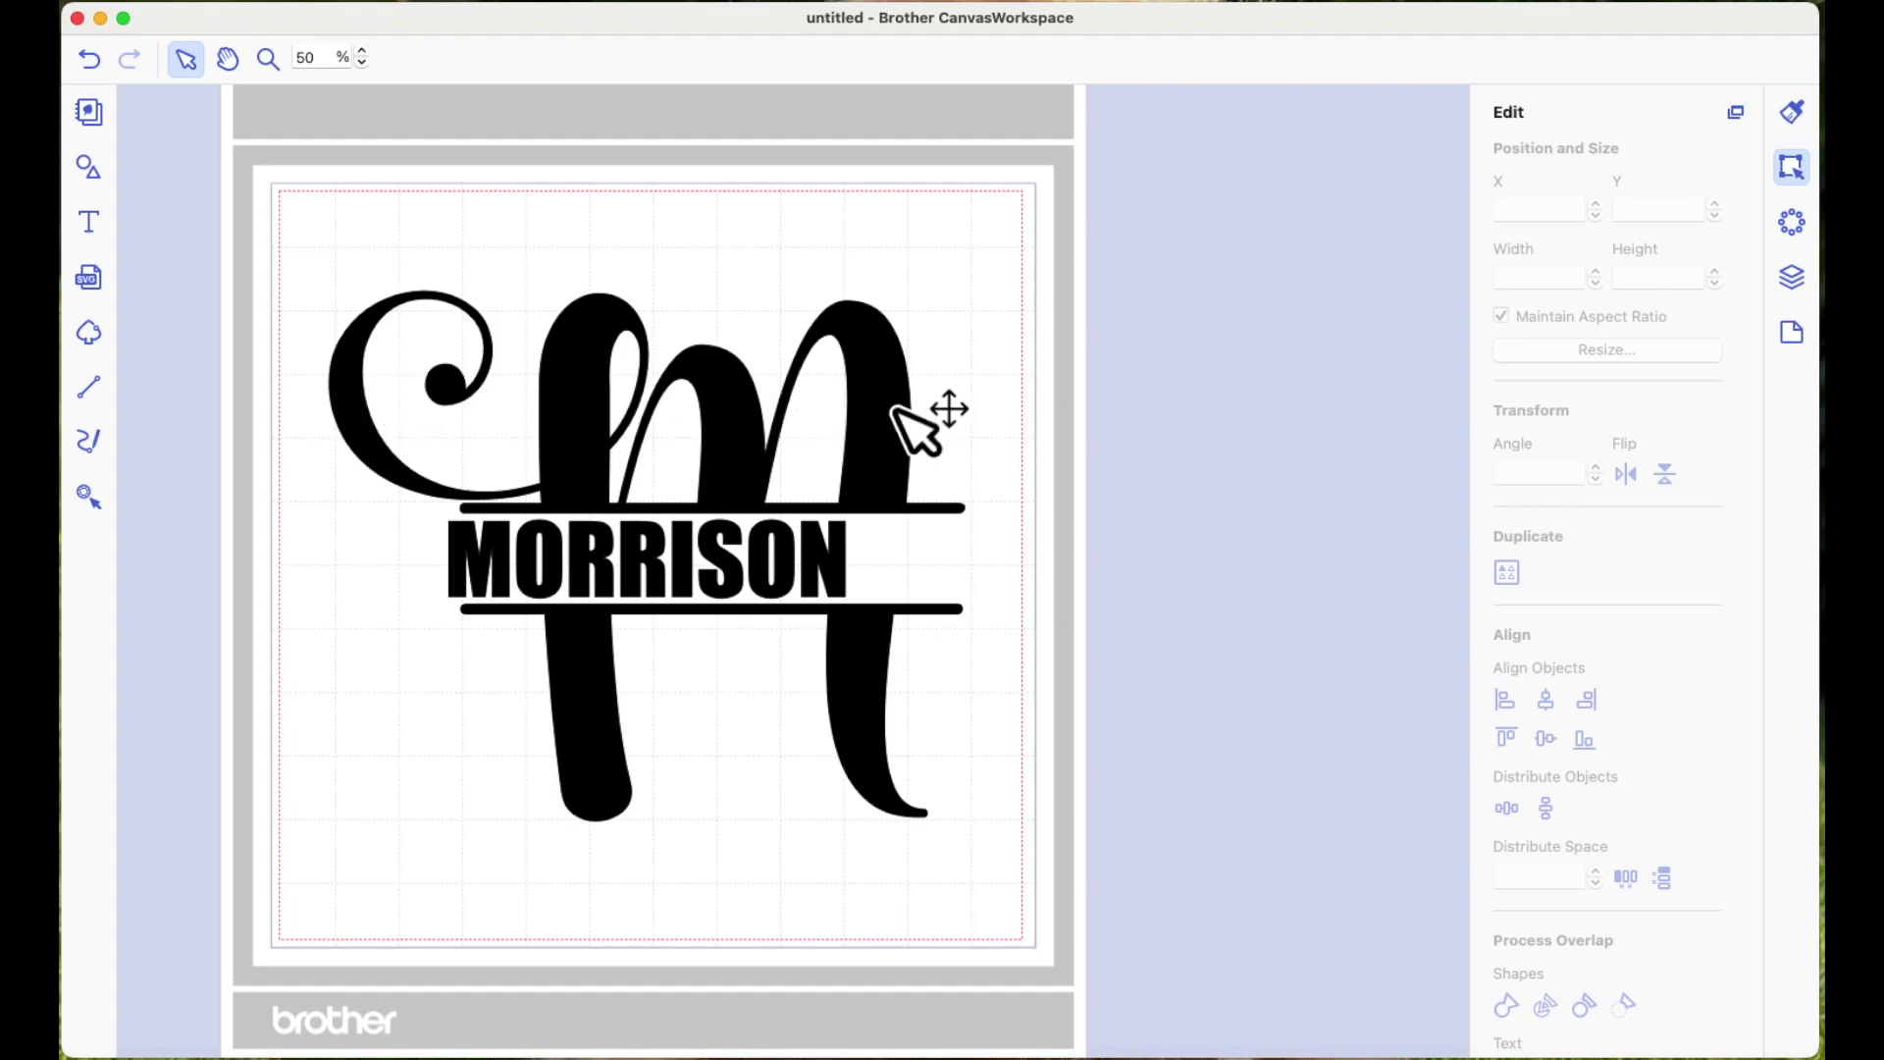
click(845, 587)
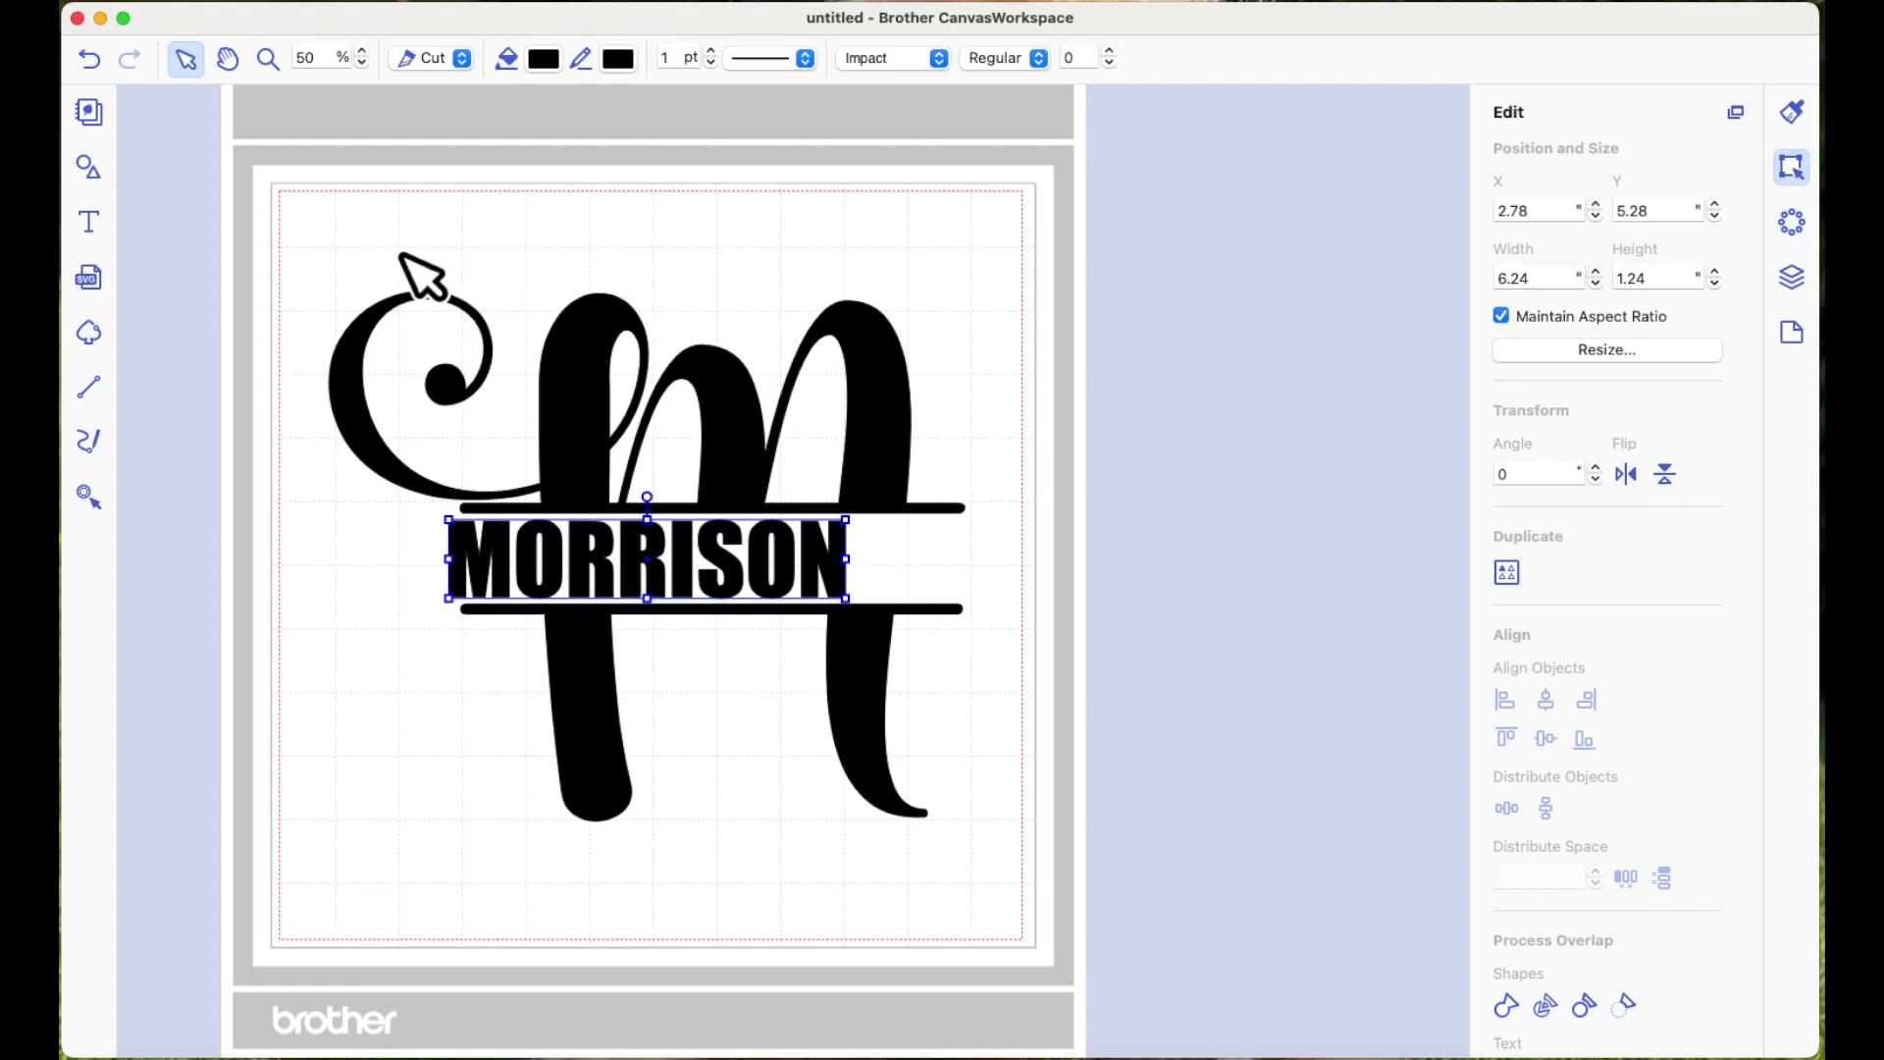
Align MORRISON to the monogram's vertical centre, at Y 5.24, and reselect it alone
drag(401, 253, 858, 631)
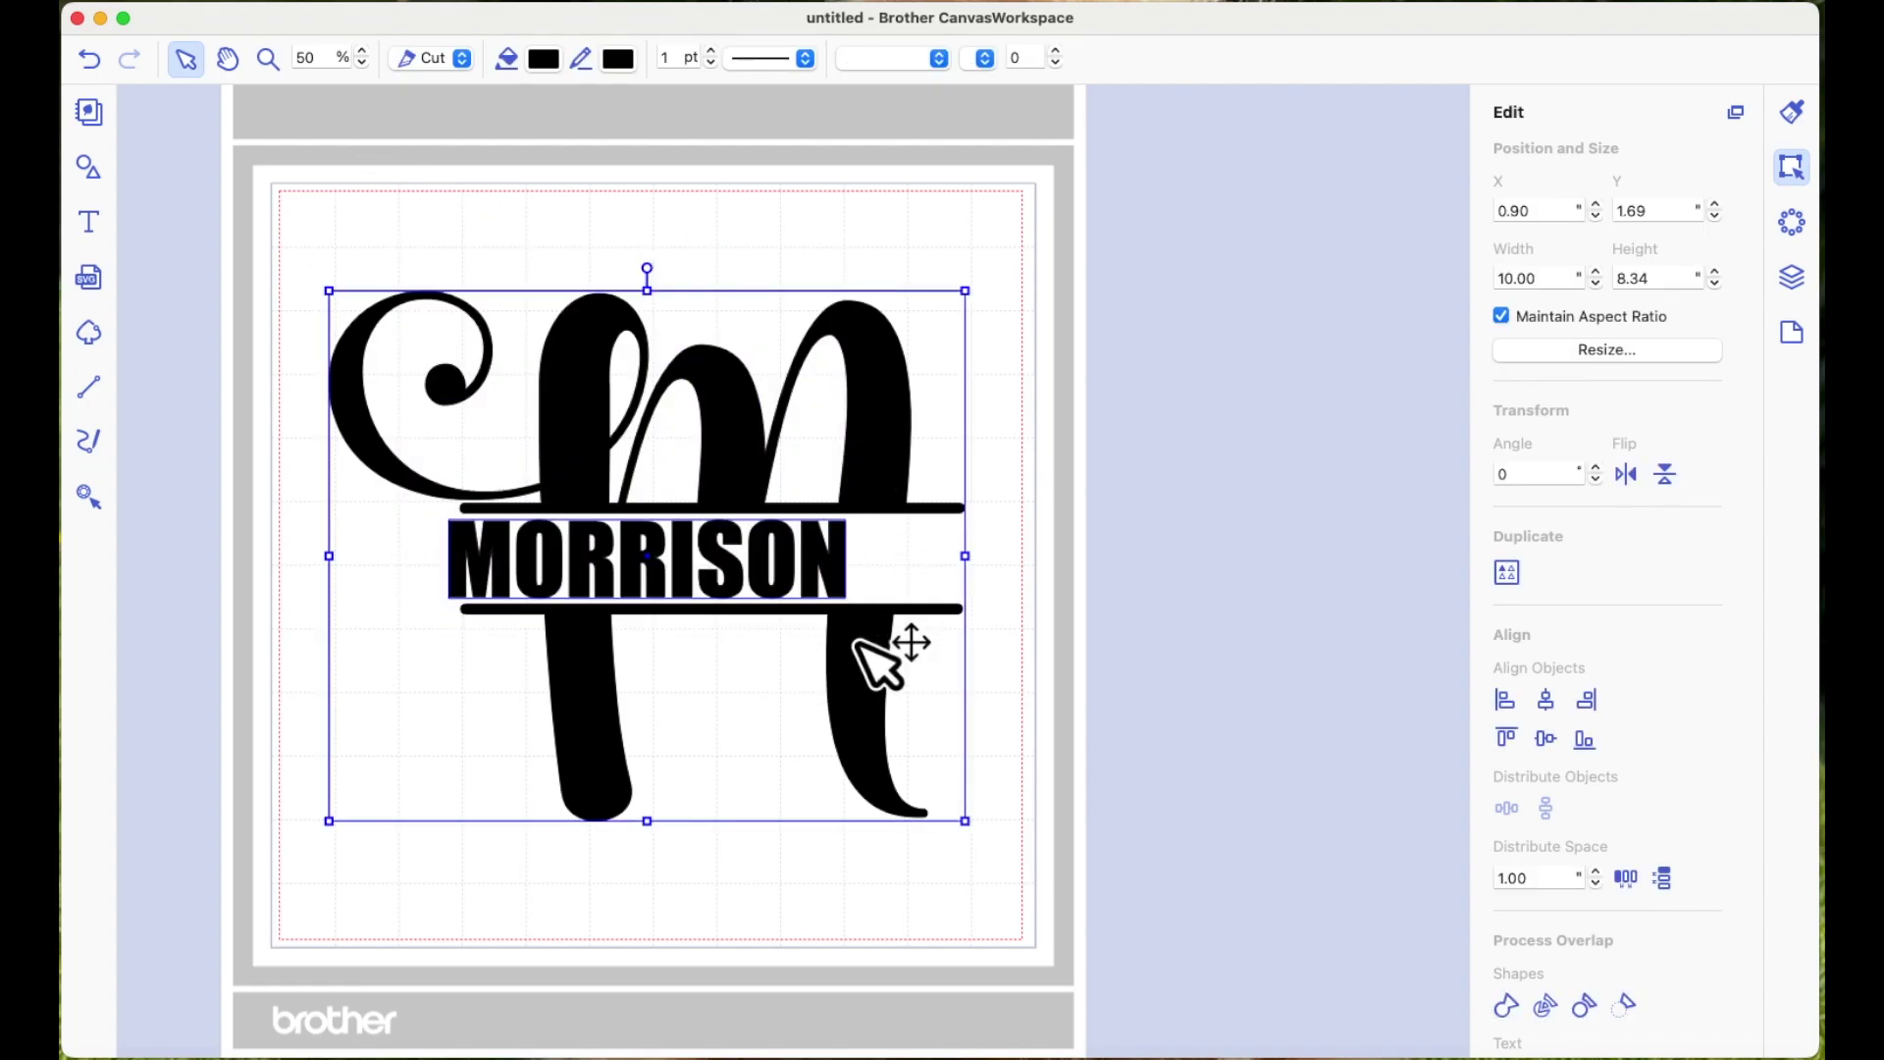
click(1554, 748)
click(1384, 761)
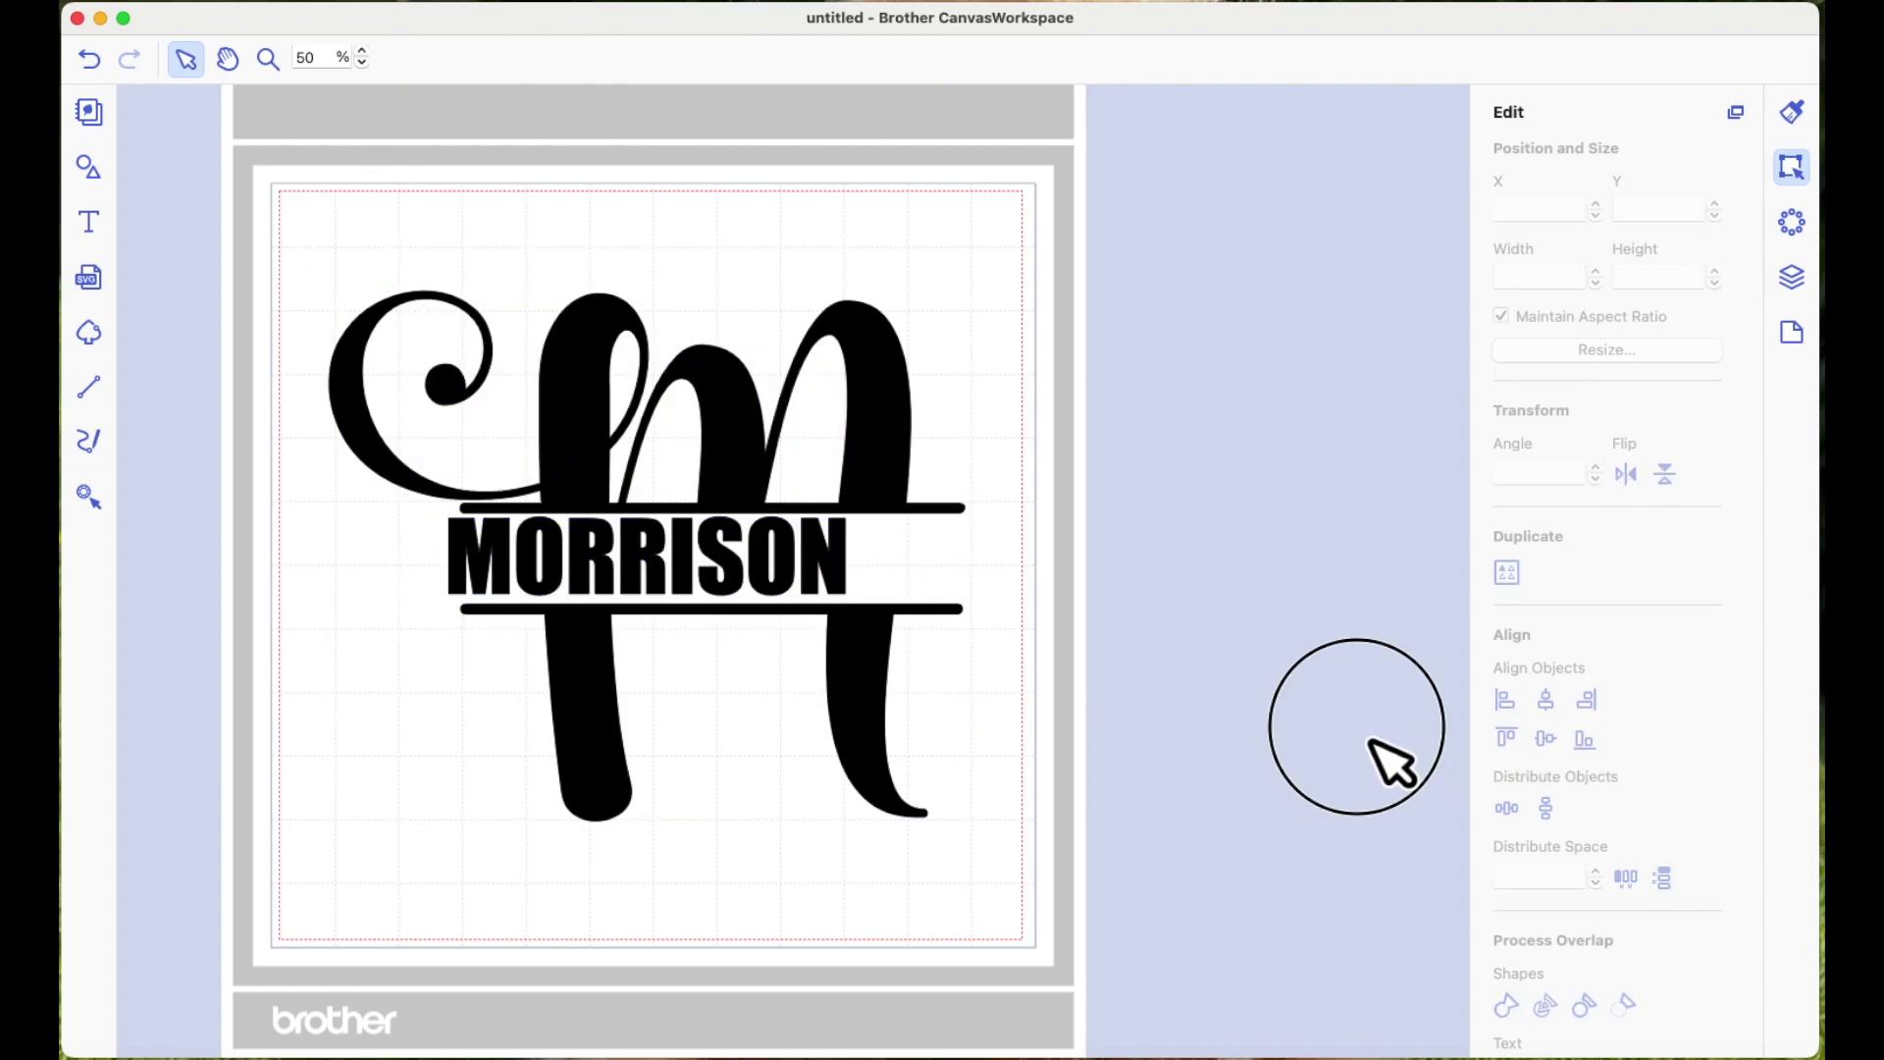
click(858, 608)
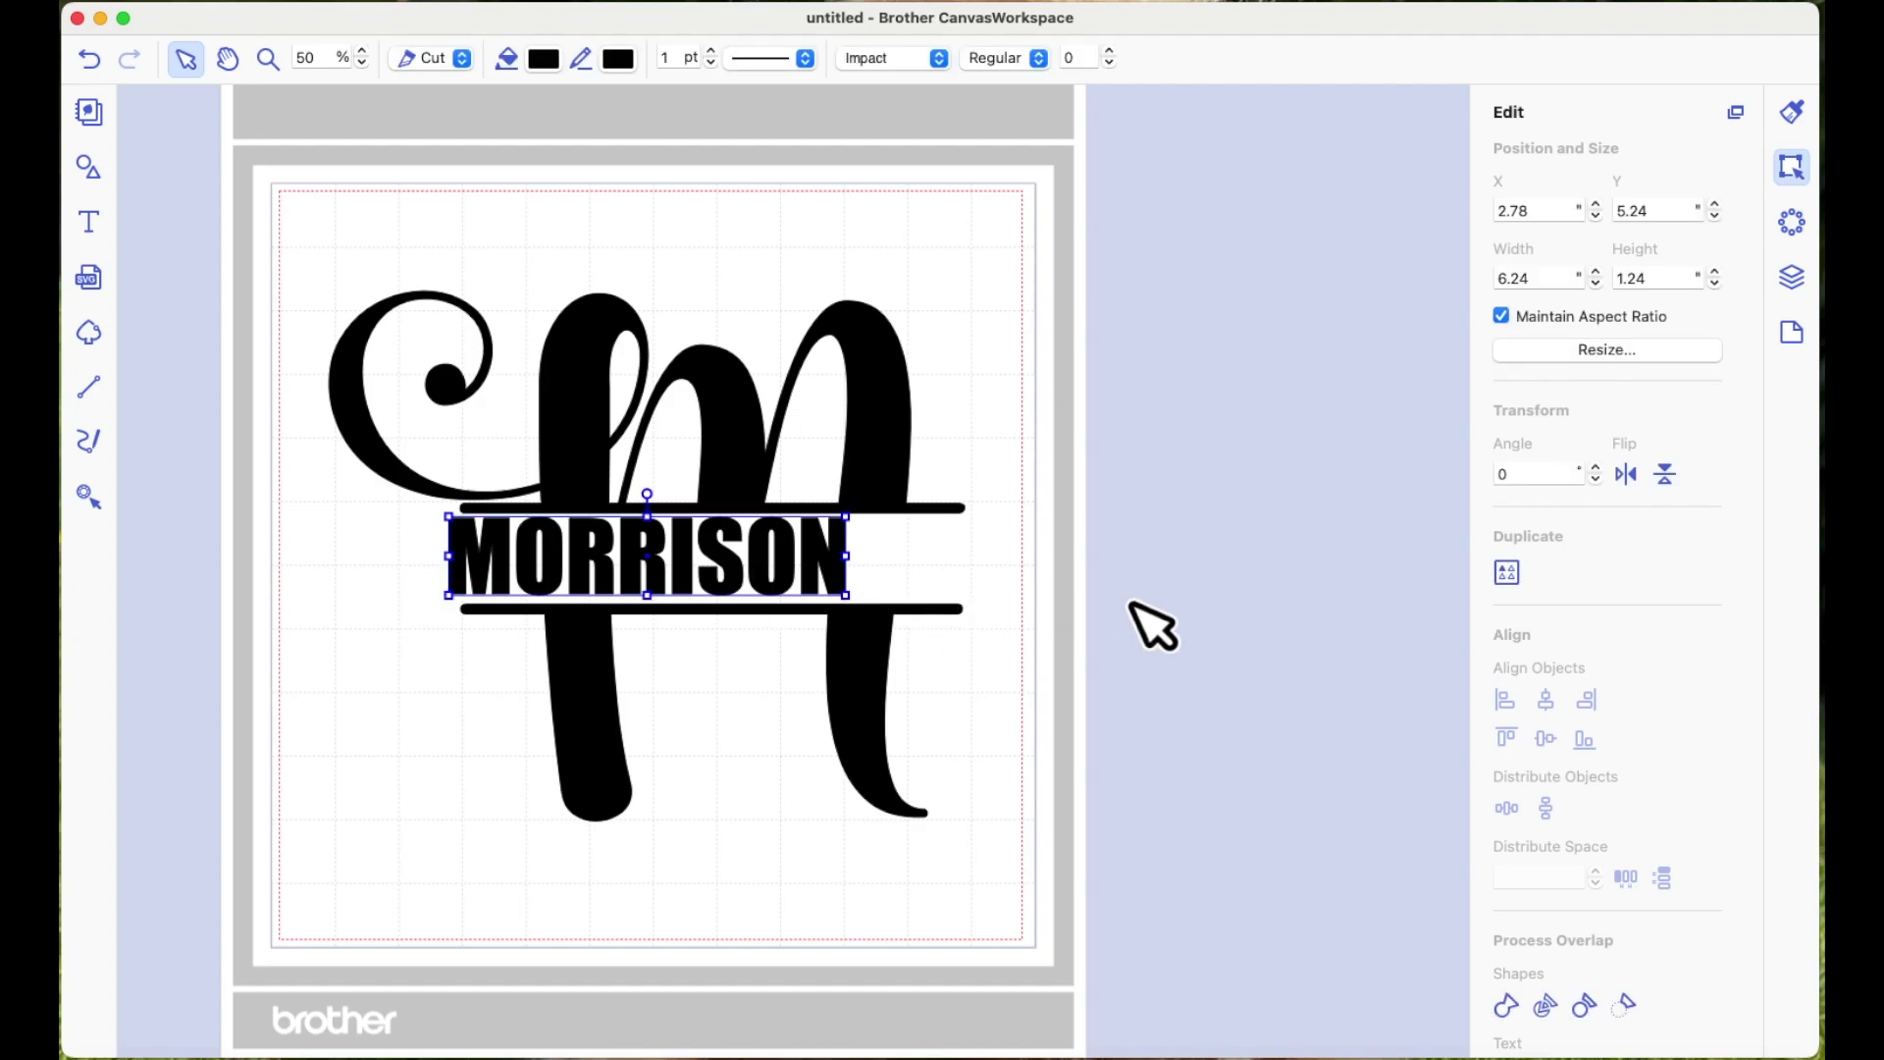
Nudge MORRISON right with the arrow keys until it reaches X 4.03
key(Right)
key(Right)
key(Right)
key(Right)
key(Right)
key(Right)
key(Right)
key(Right)
key(Right)
key(Right)
key(Right)
key(Right)
key(Right)
key(Right)
key(Right)
key(Right)
key(Right)
key(Right)
key(Right)
key(Right)
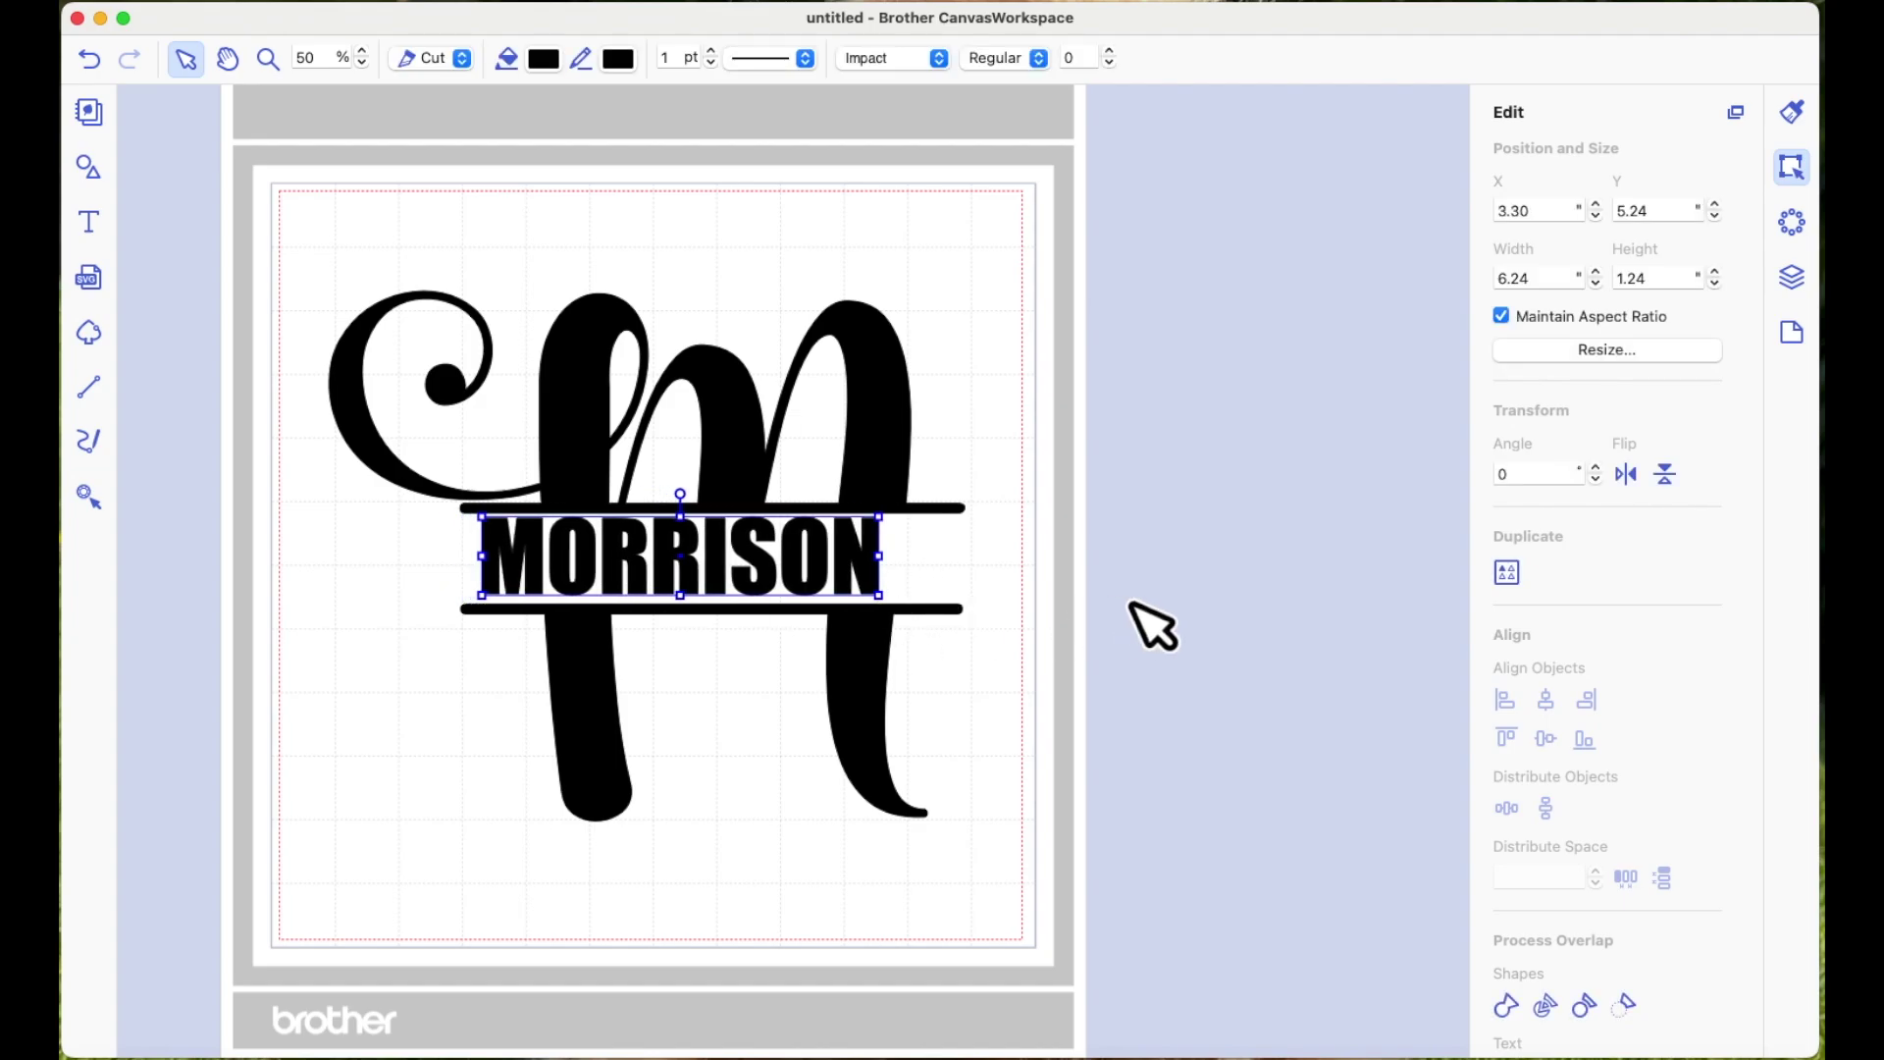
key(Right)
key(Right)
key(Right)
key(Right)
key(Right)
key(Right)
key(Right)
key(Right)
key(Right)
key(Right)
key(Right)
key(Right)
key(Right)
key(Right)
key(Right)
key(Right)
key(Right)
key(Right)
key(Right)
key(Right)
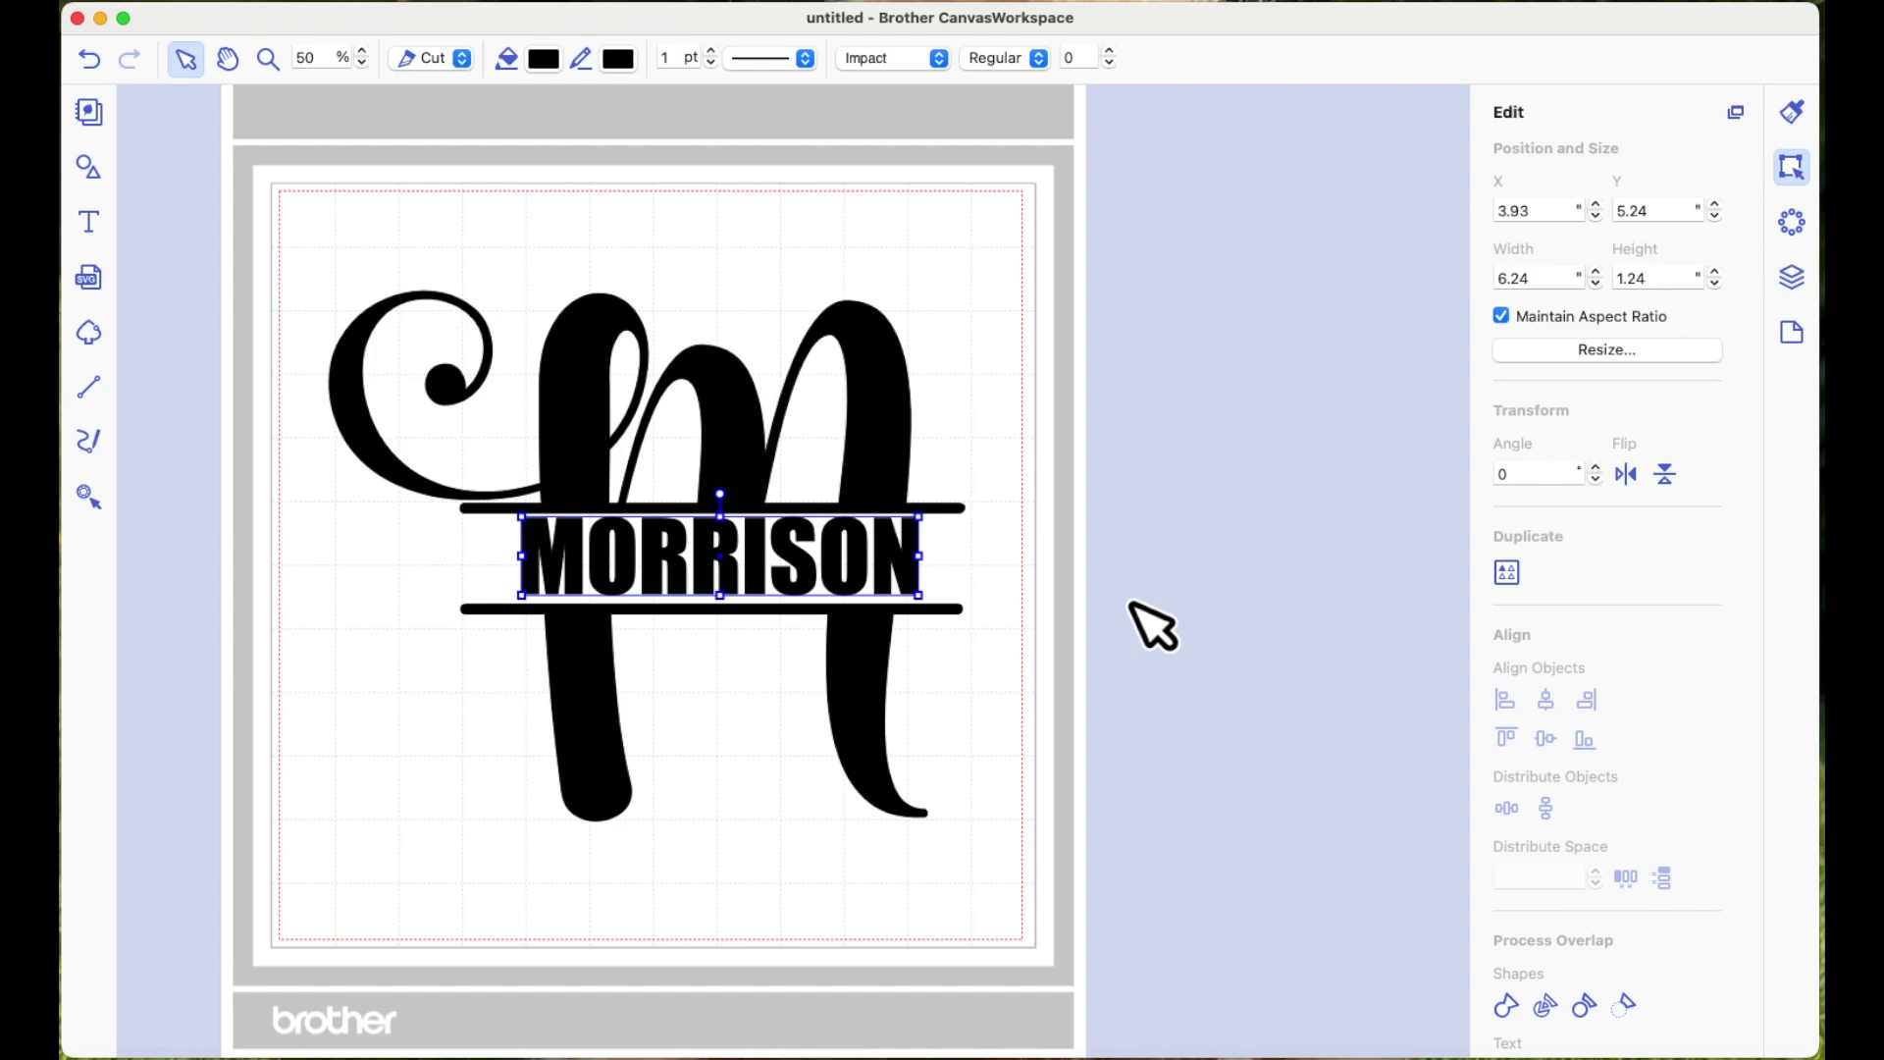
key(Right)
key(Right)
key(Right)
key(Right)
key(Right)
key(Right)
key(Right)
key(Right)
key(Right)
key(Right)
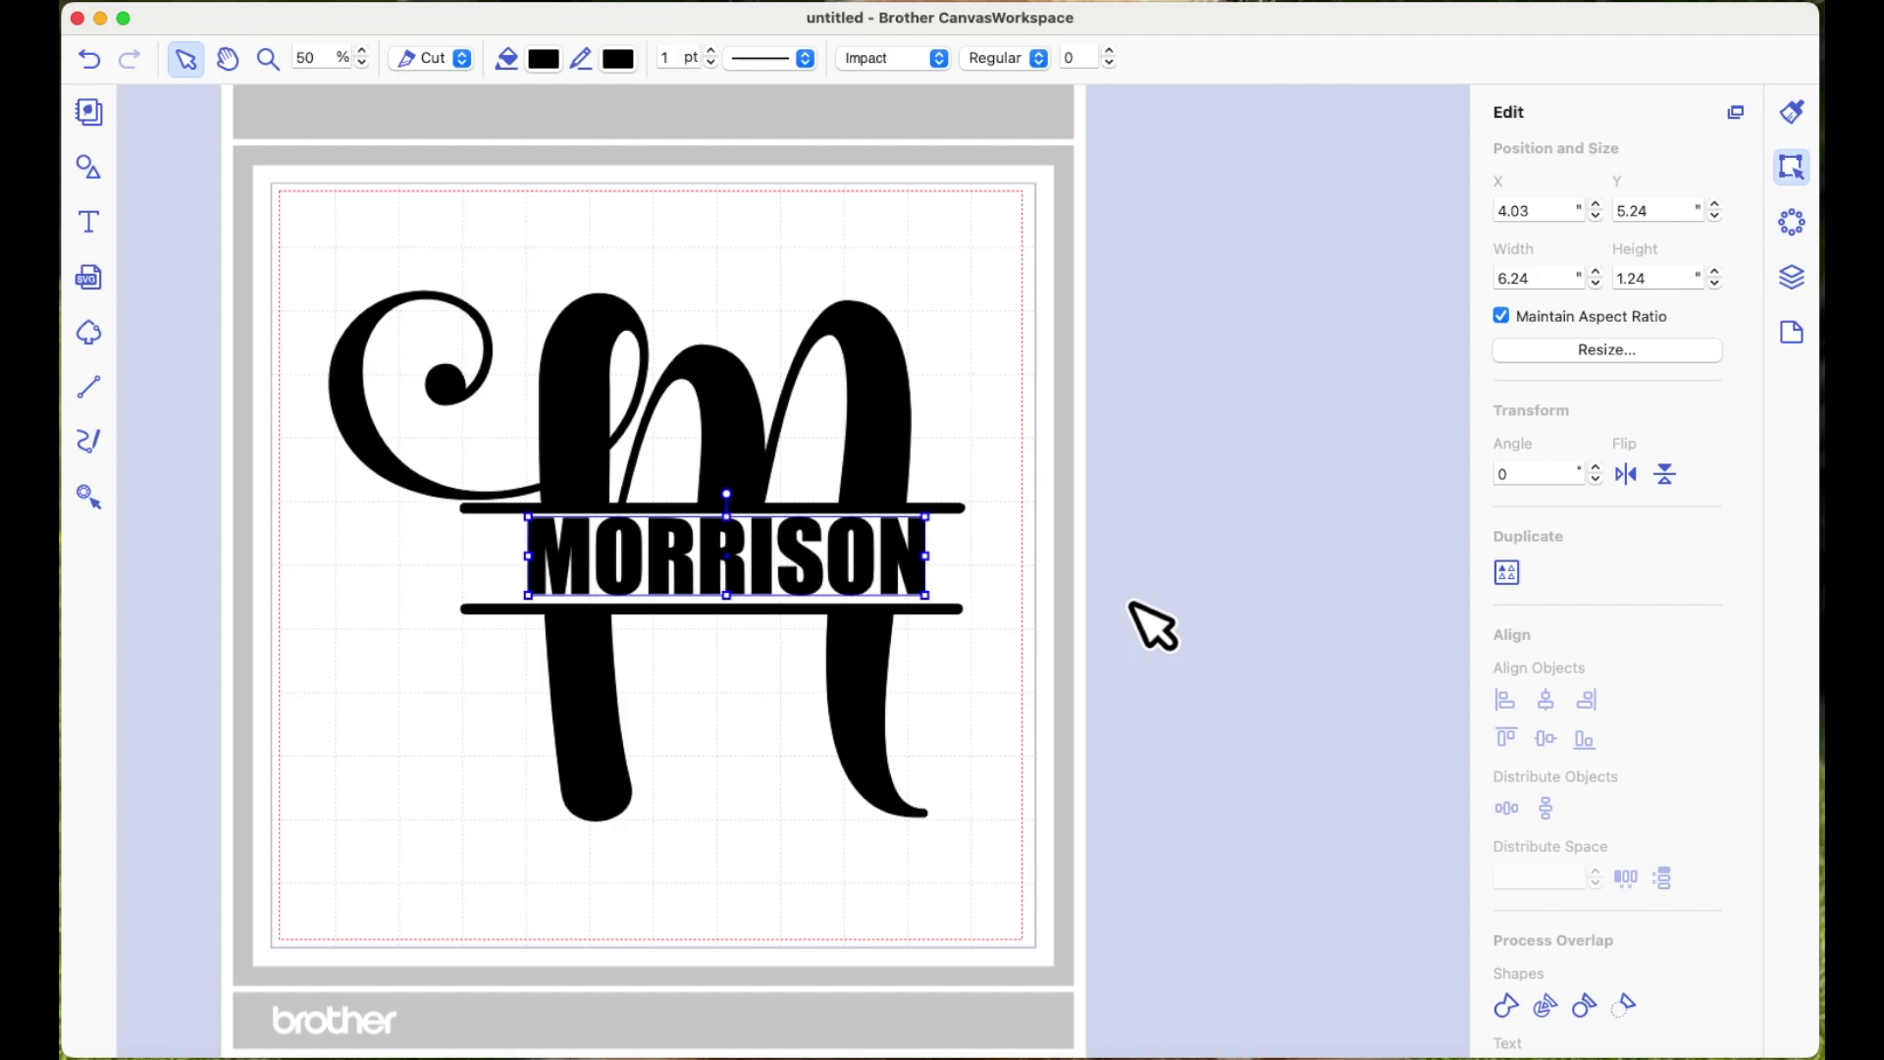
click(1028, 483)
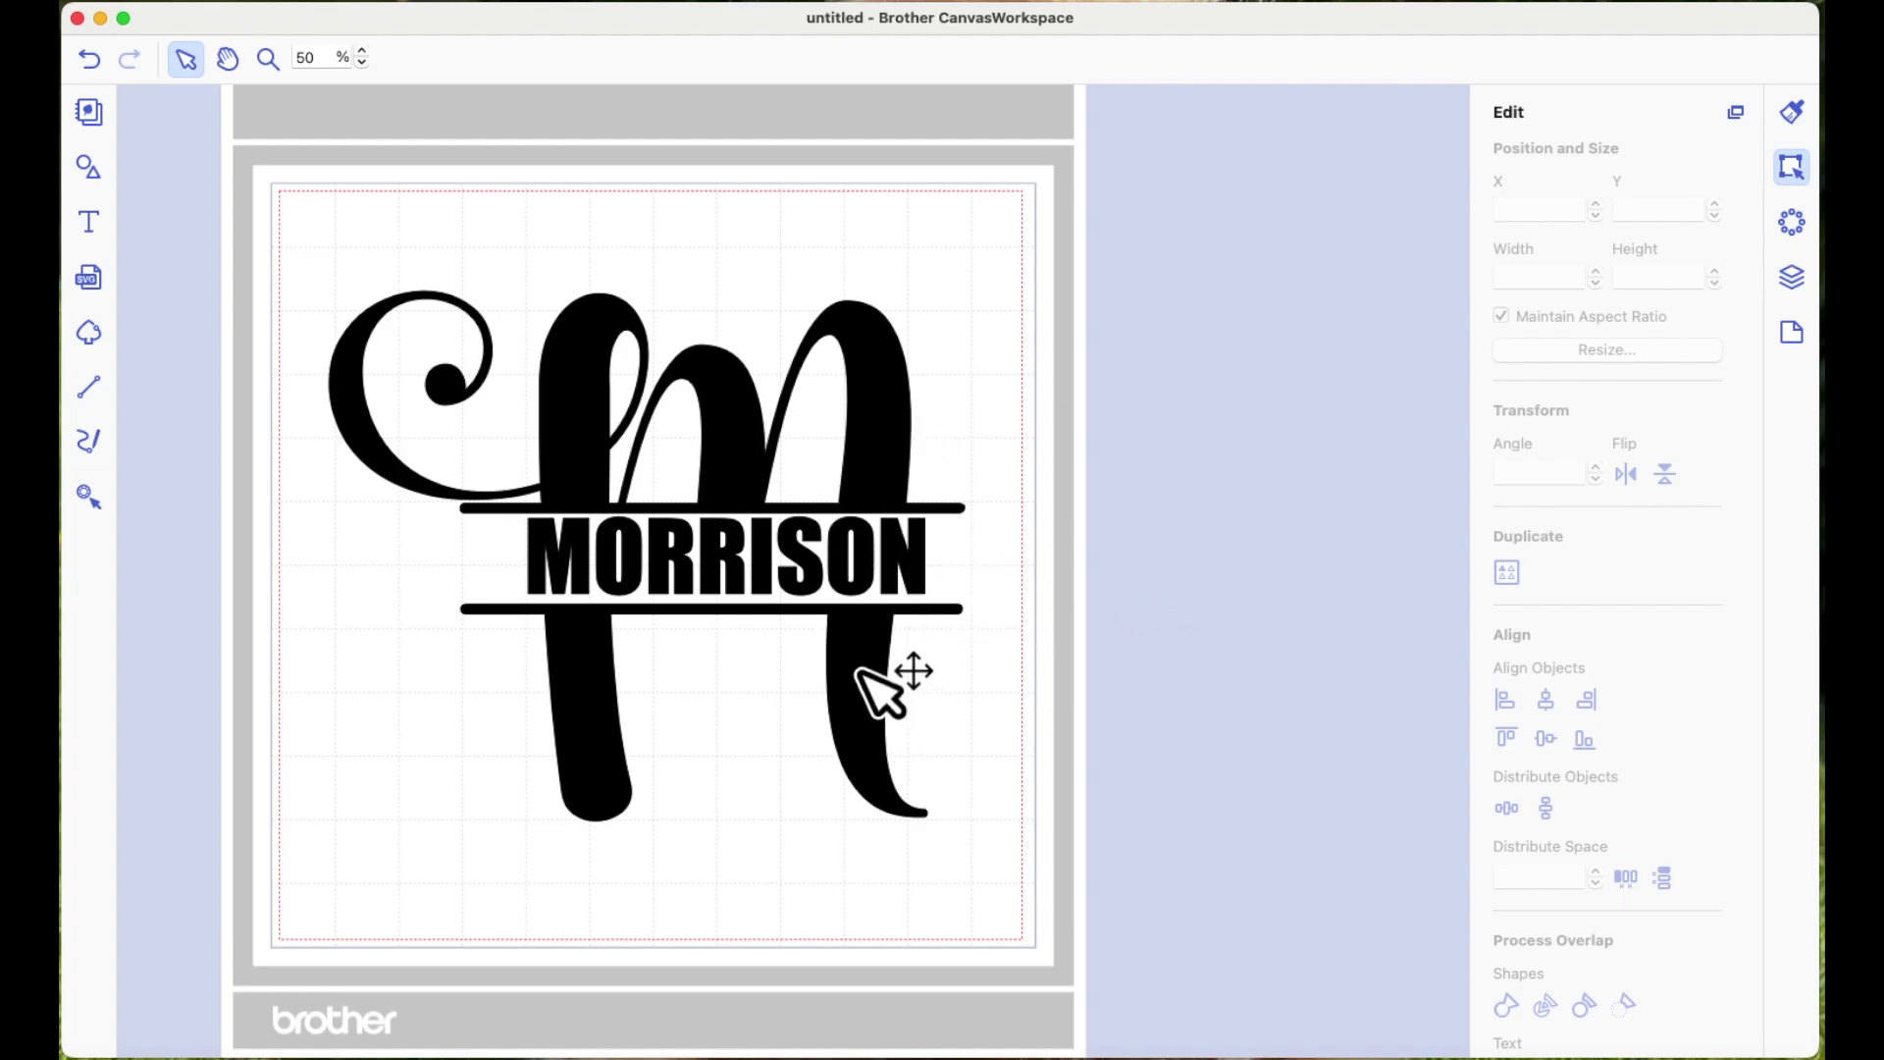
Fill MORRISON with crimson from the Colors panel
click(924, 585)
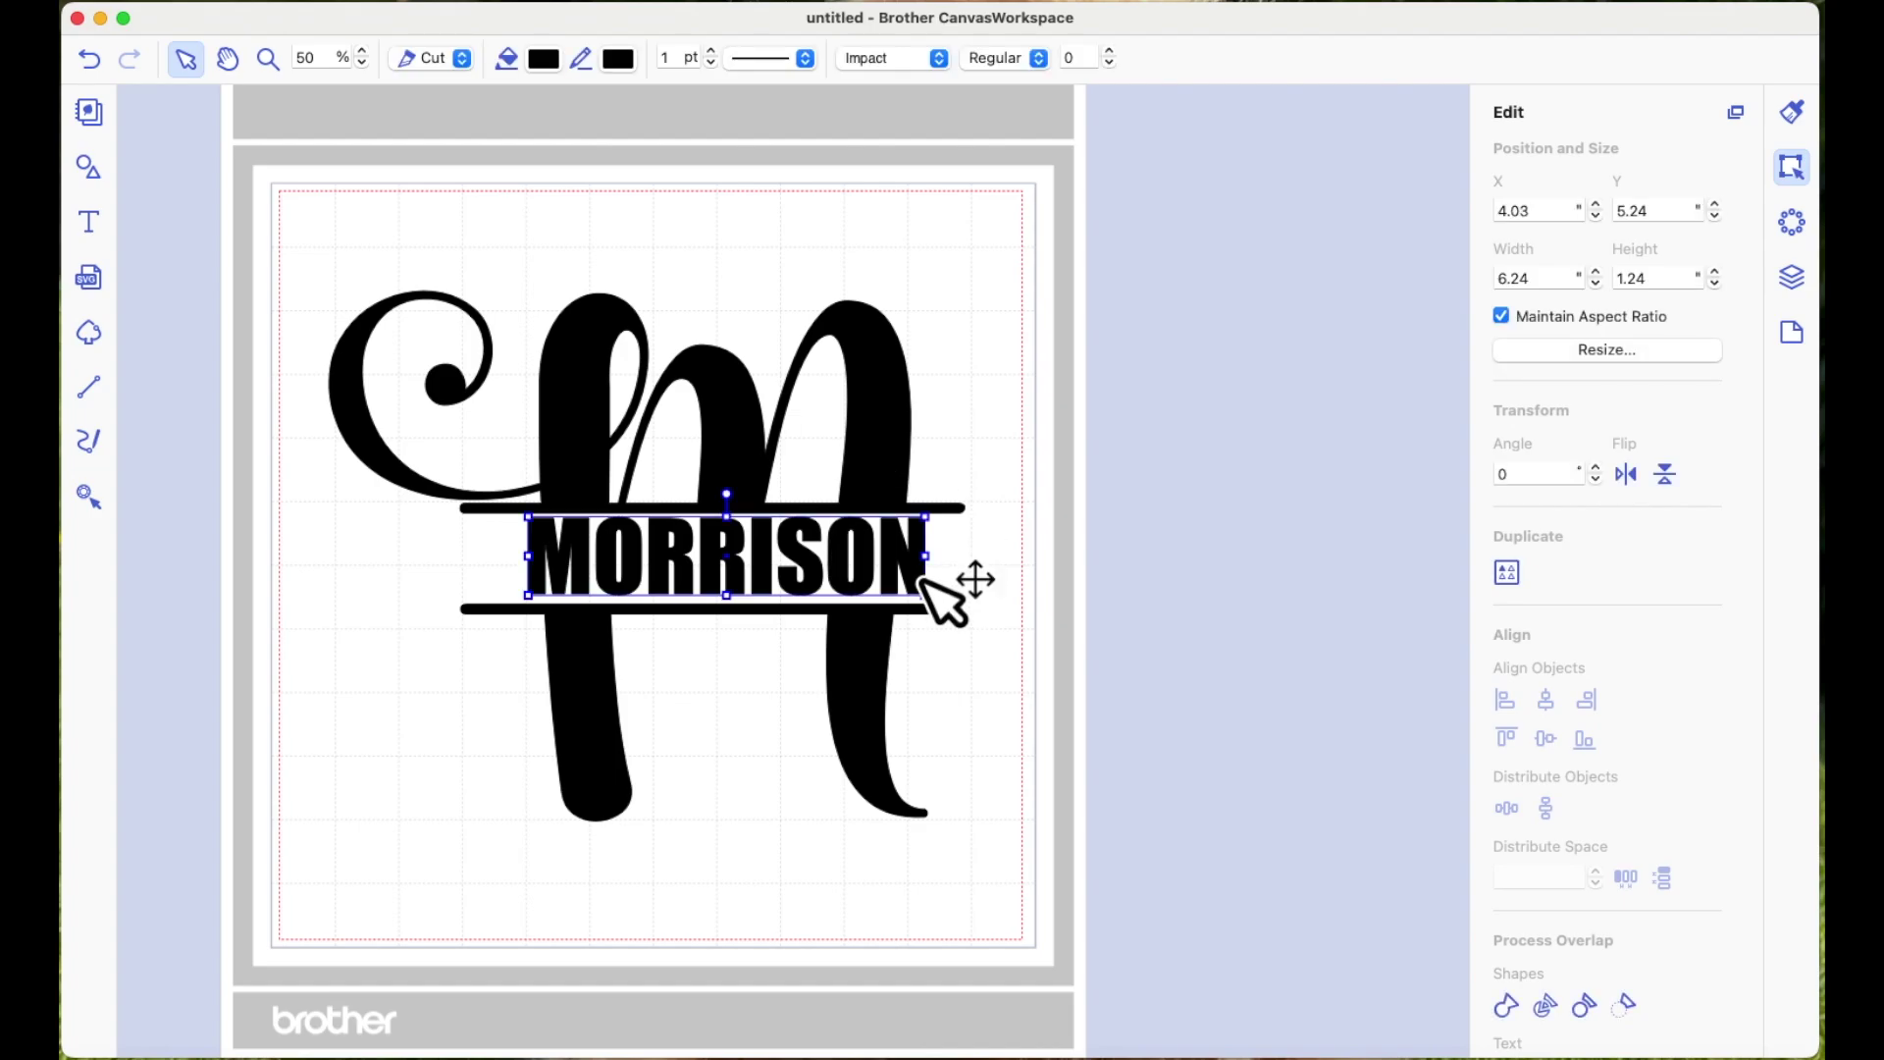
click(545, 61)
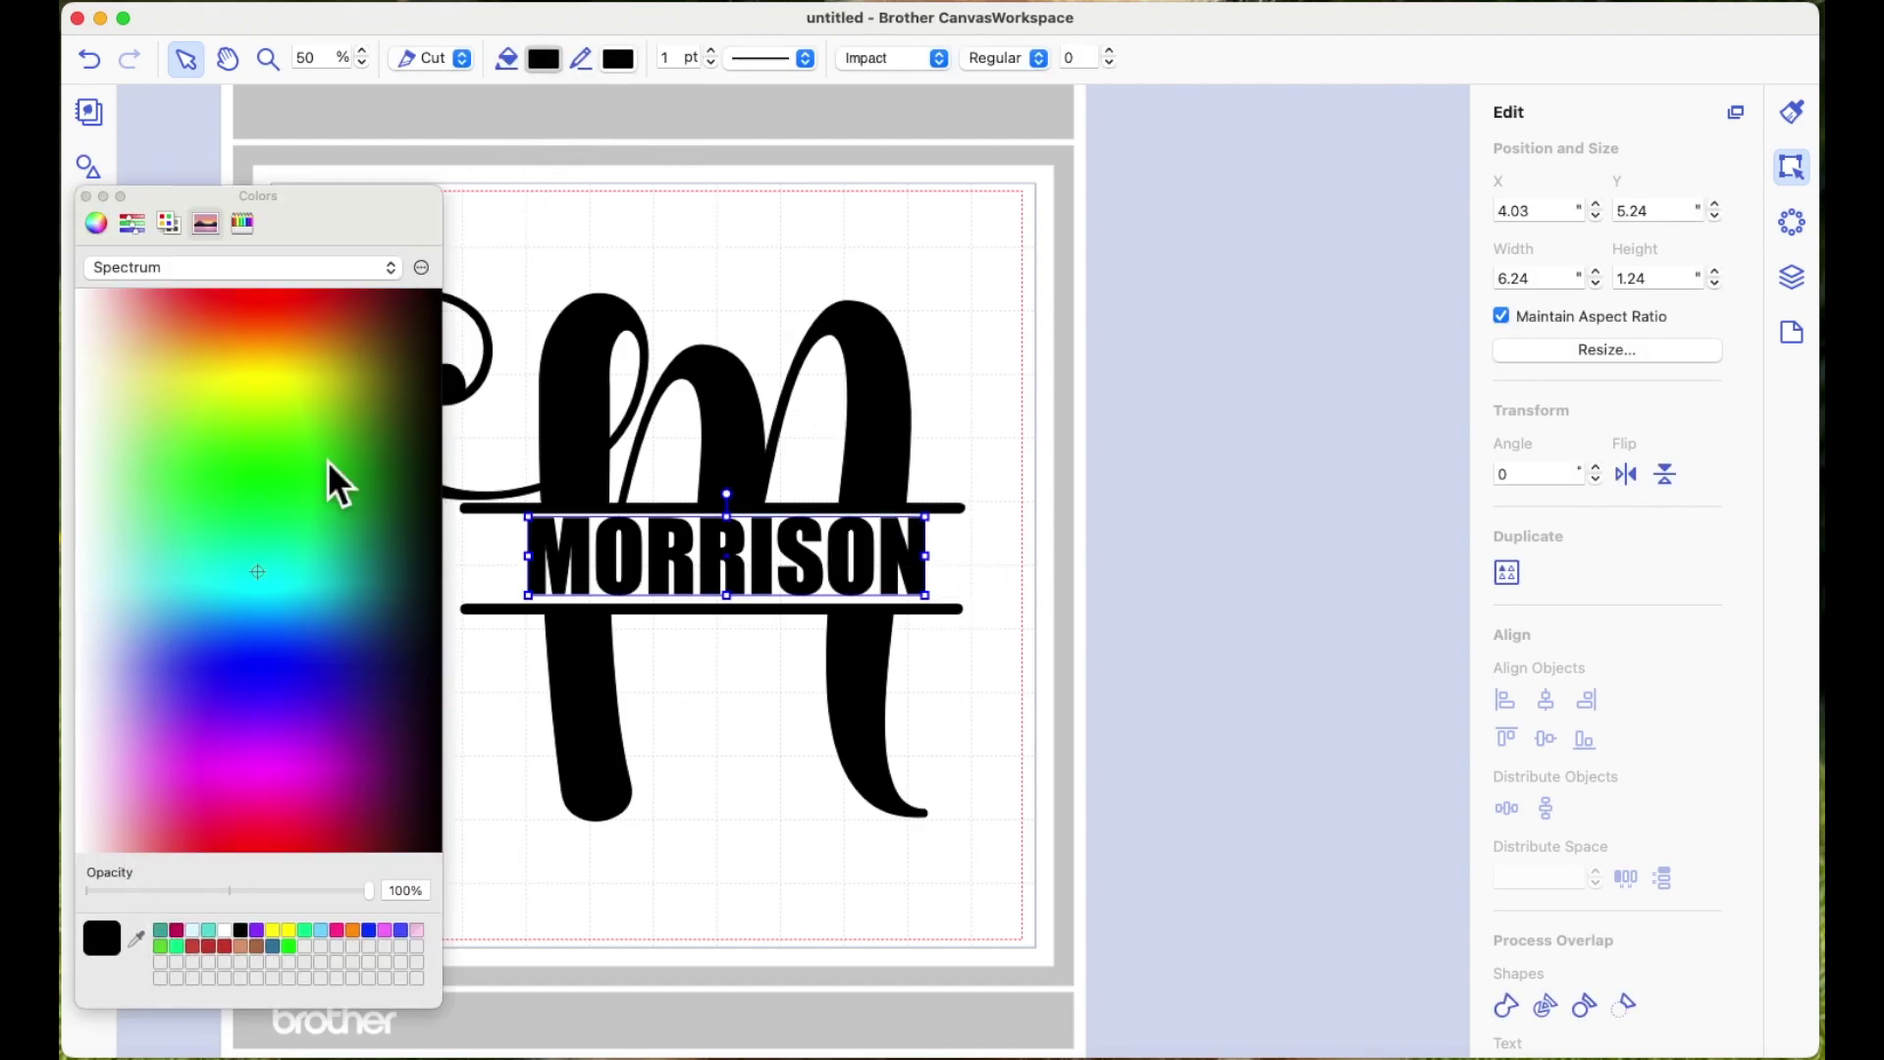
click(189, 944)
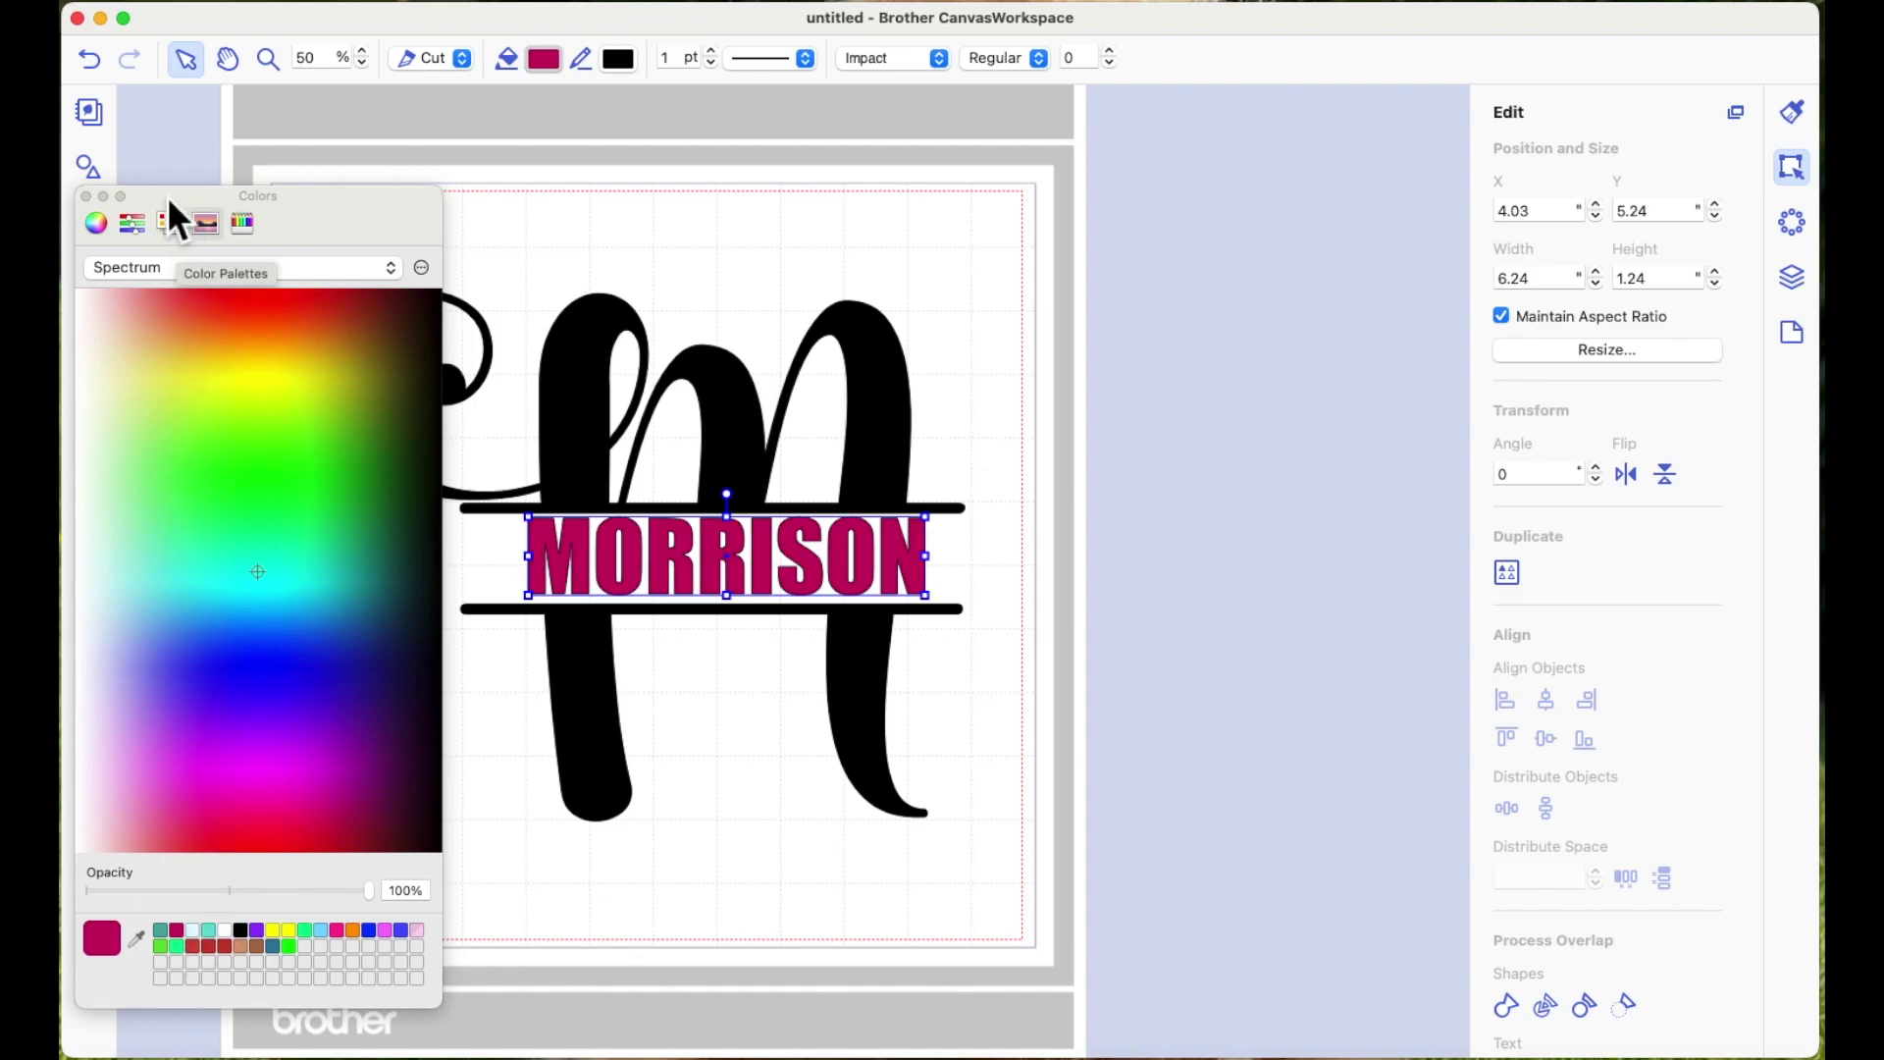
click(85, 196)
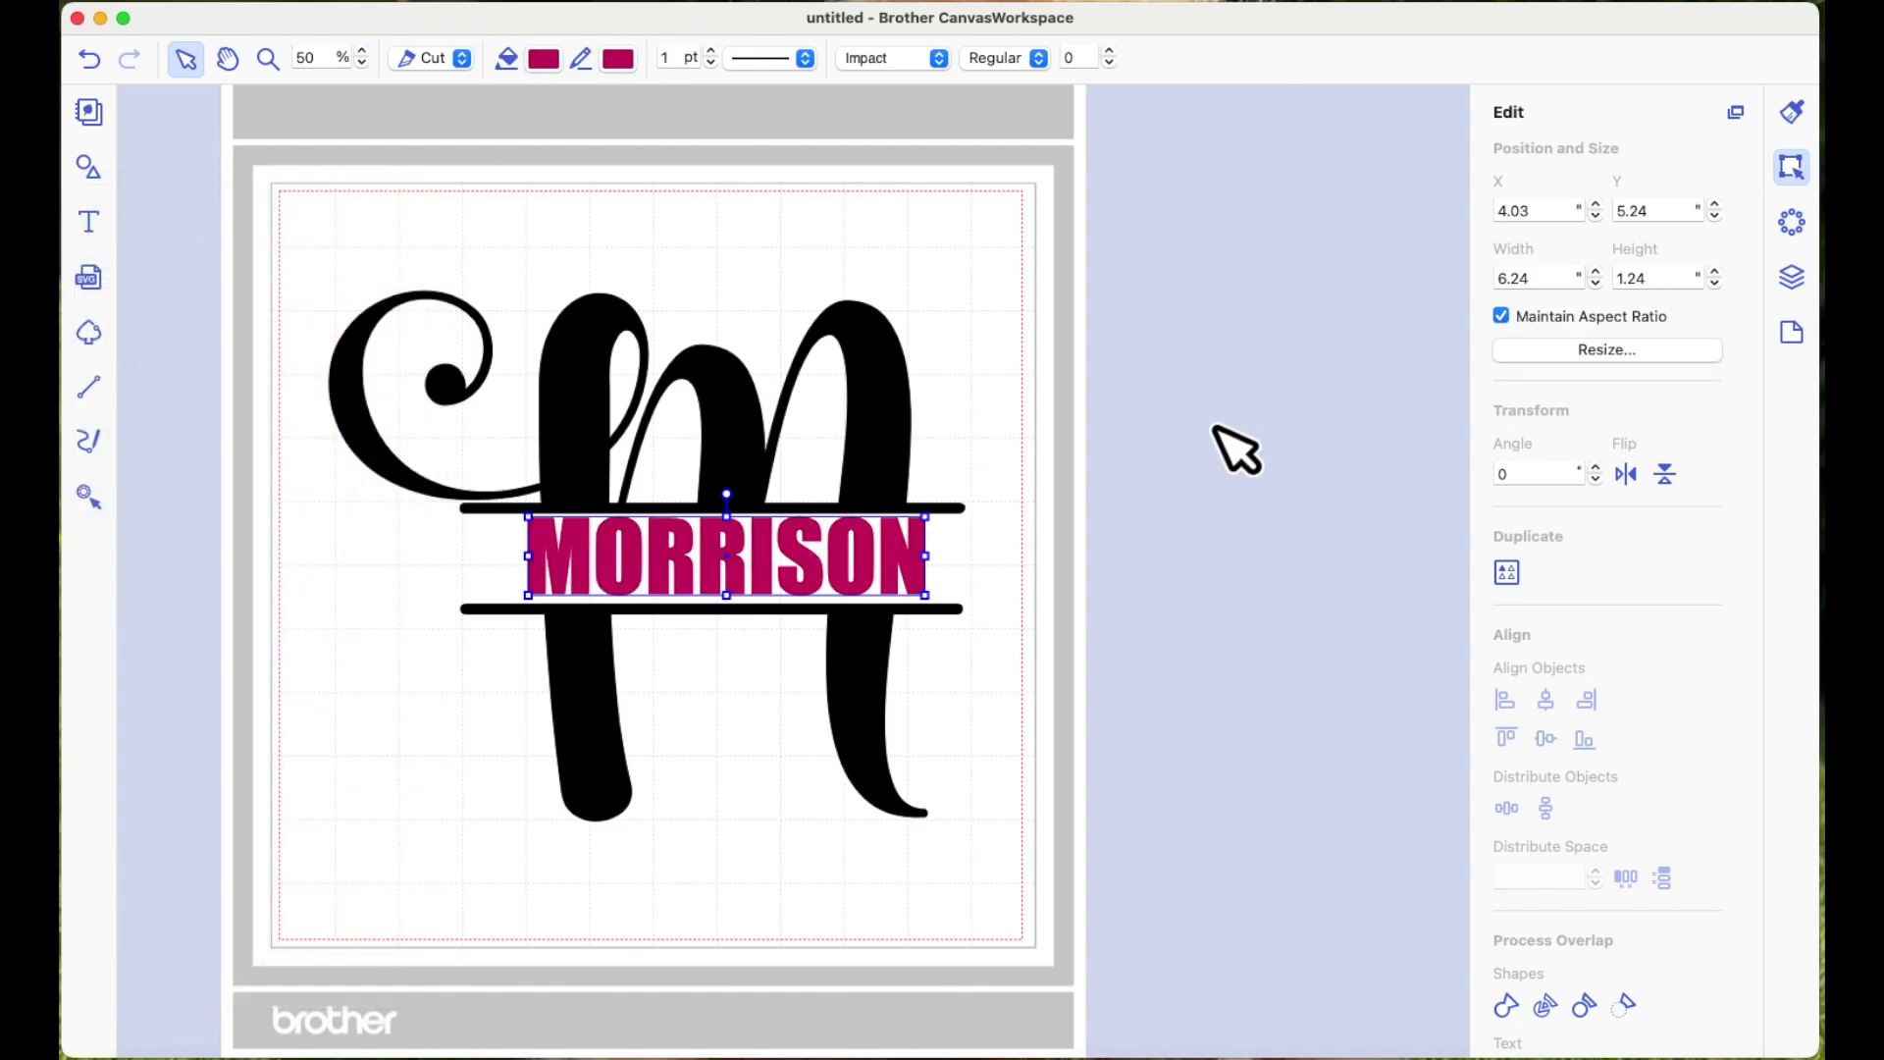
click(1215, 445)
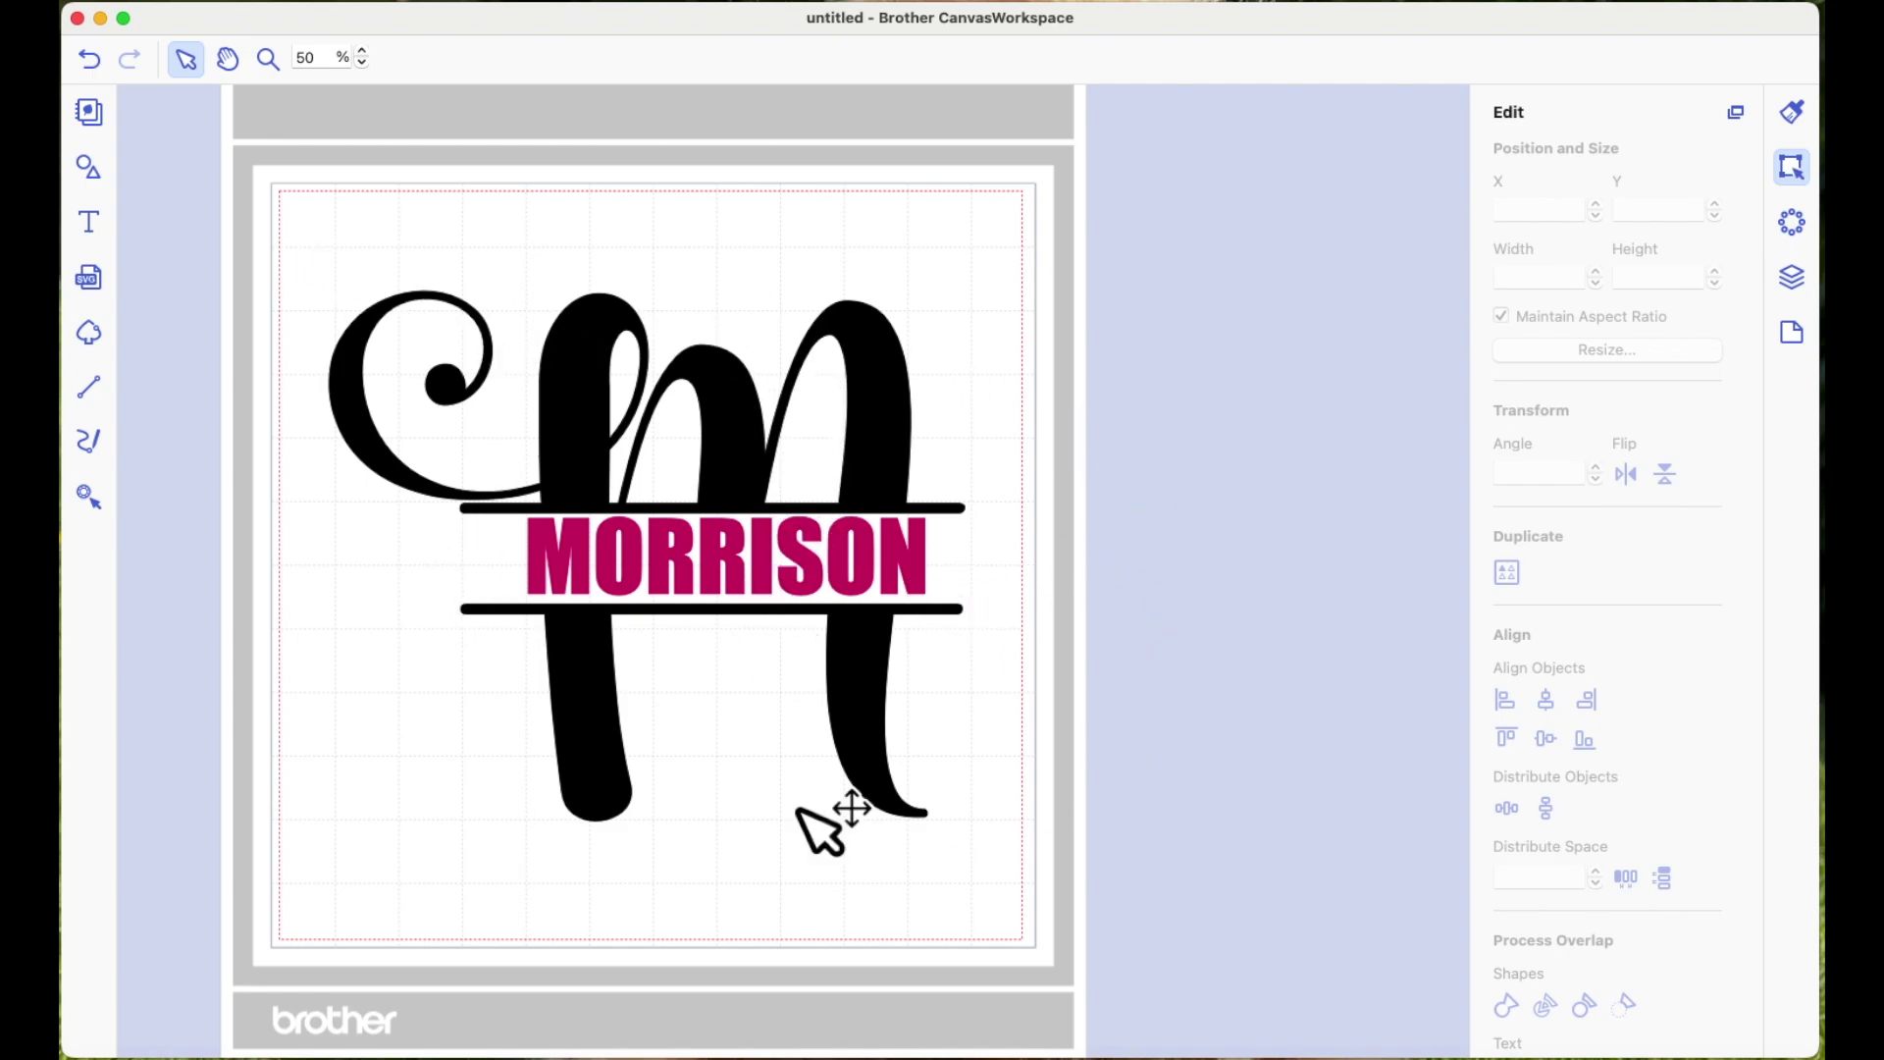
Group the M and MORRISON into a single object
drag(307, 231, 1198, 1043)
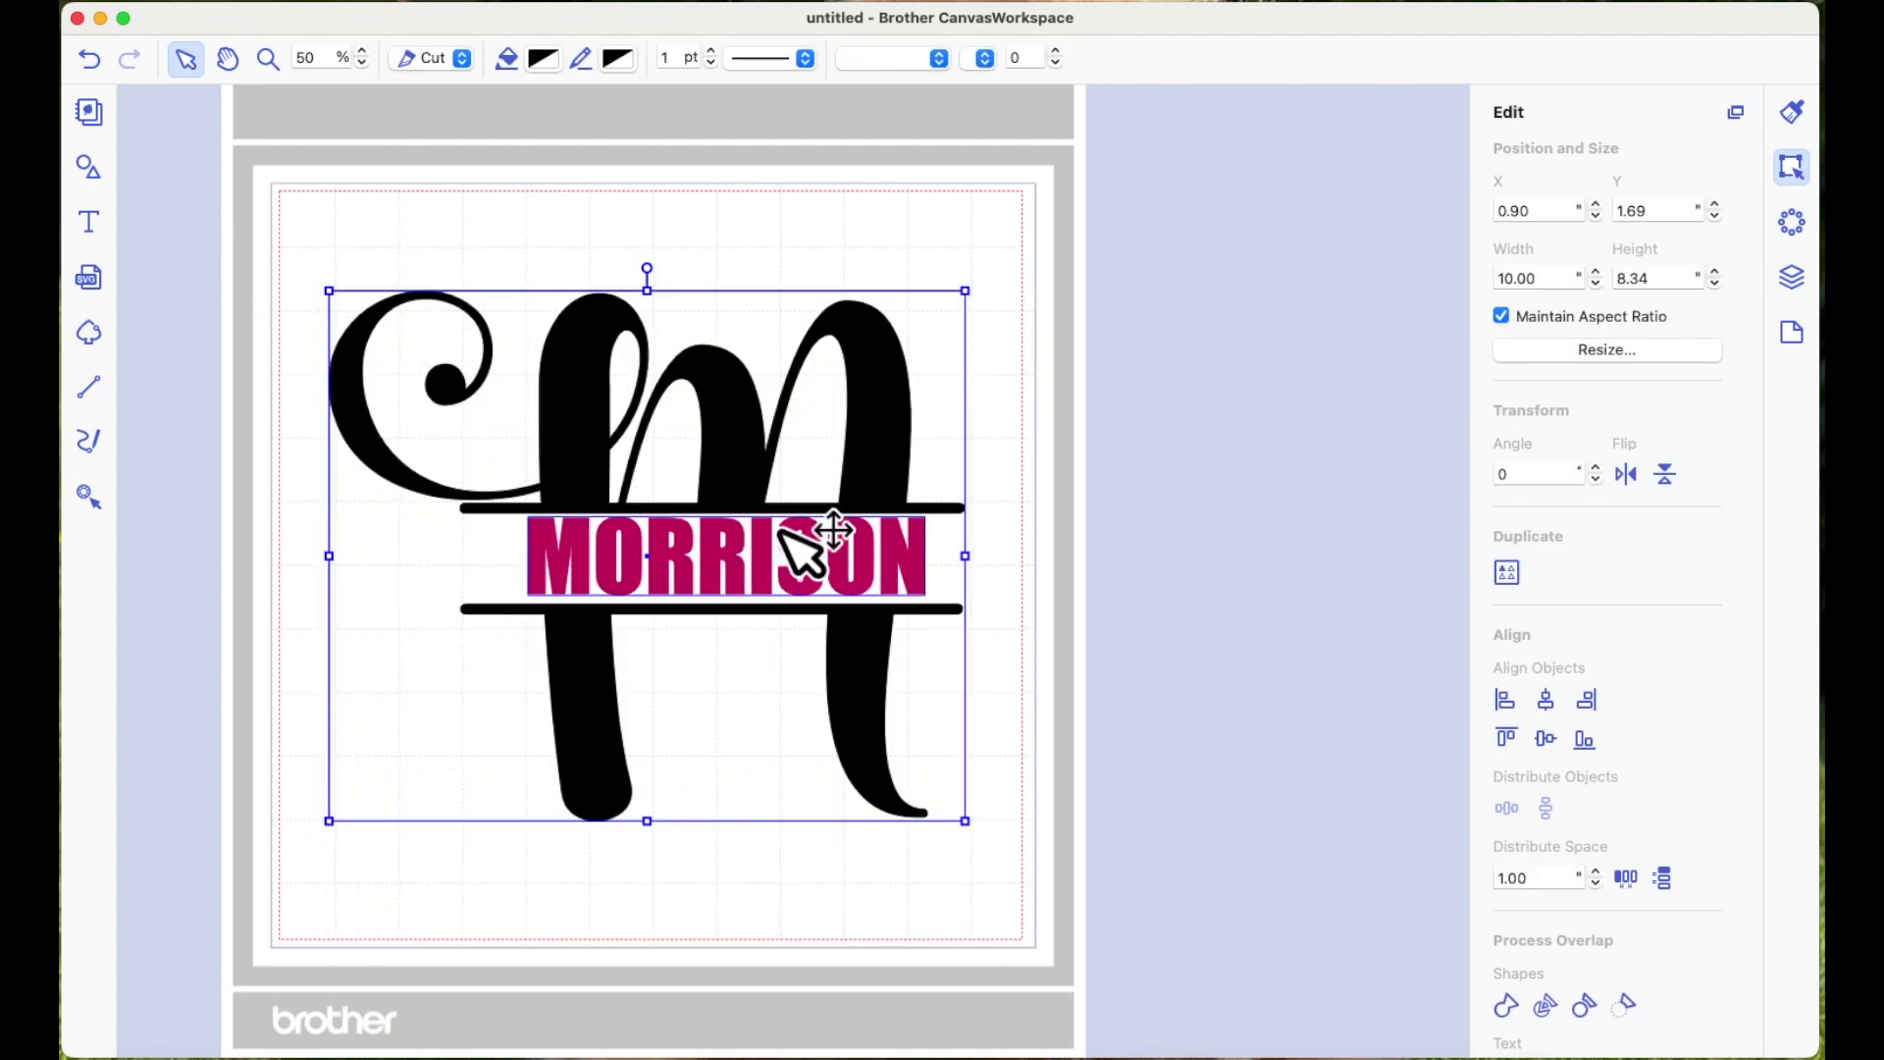
right_click(893, 481)
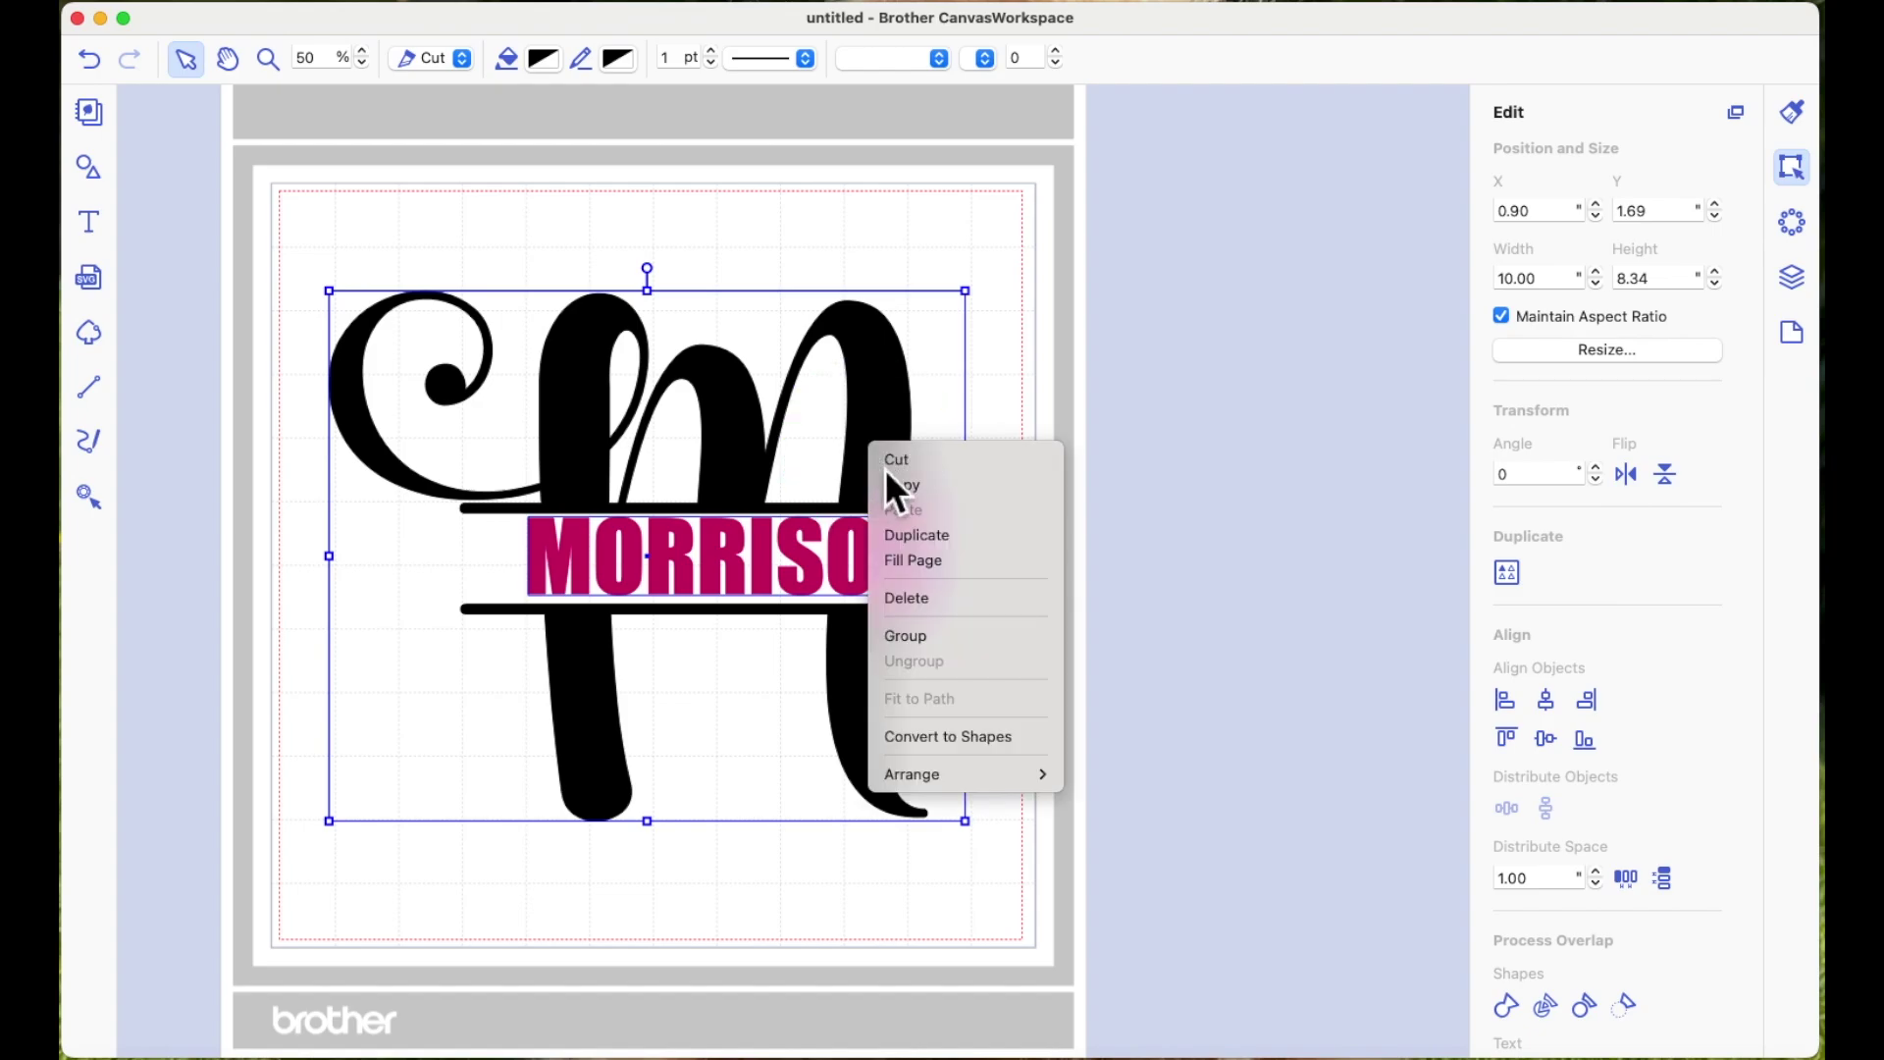
click(938, 643)
click(1168, 592)
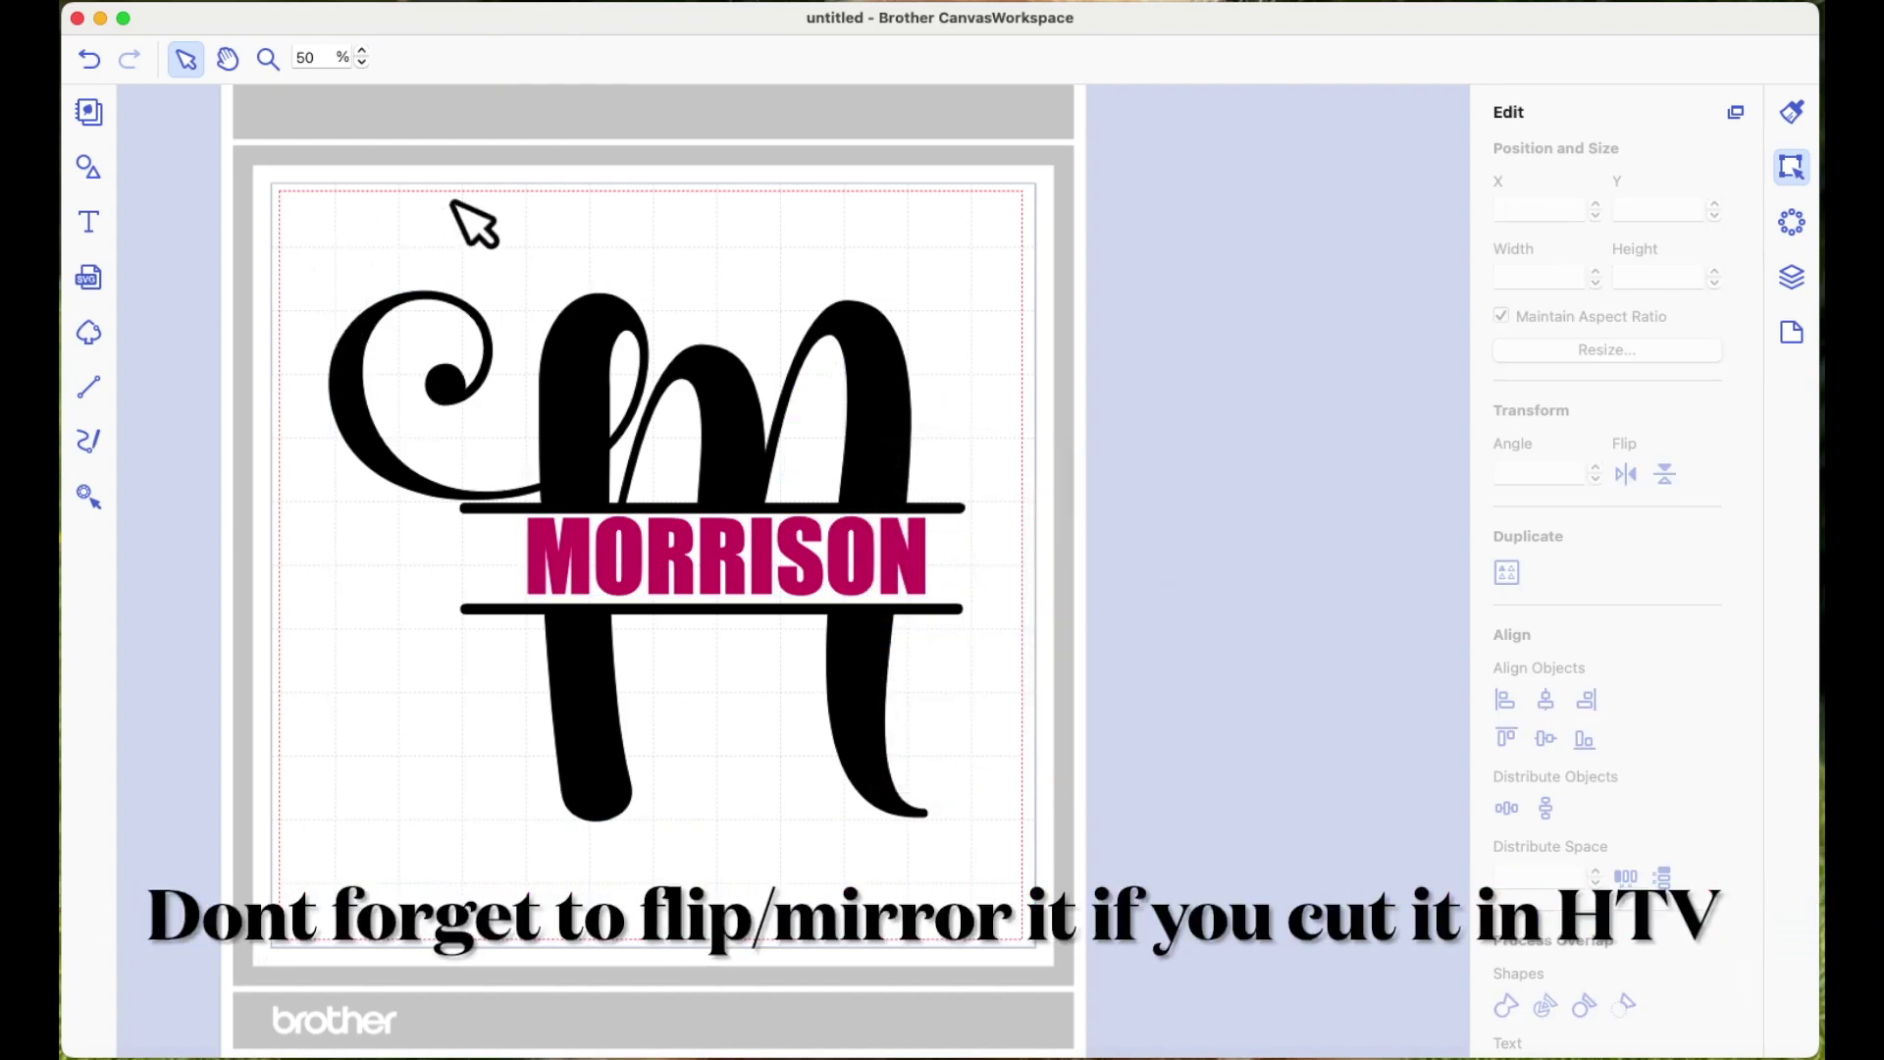
Refill the grouped design solid black so MORRISON matches the M
click(869, 609)
click(546, 60)
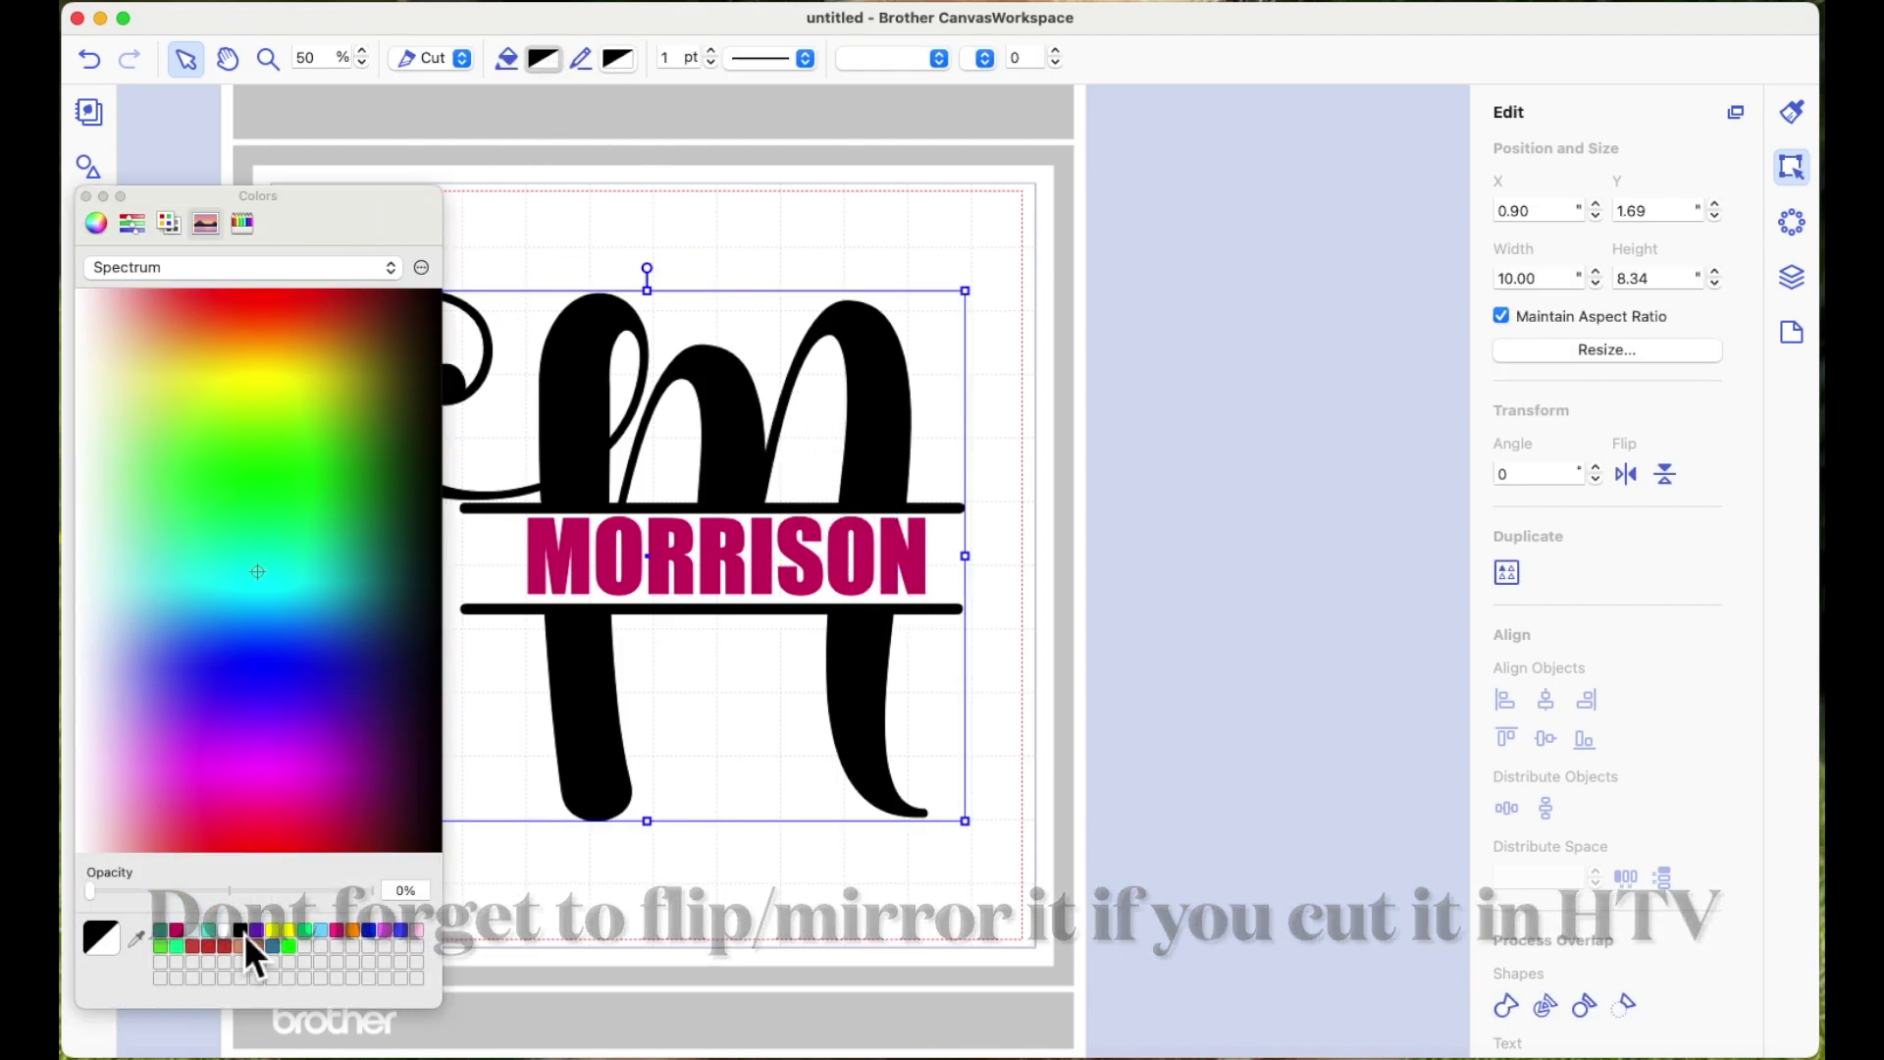
click(241, 930)
click(548, 60)
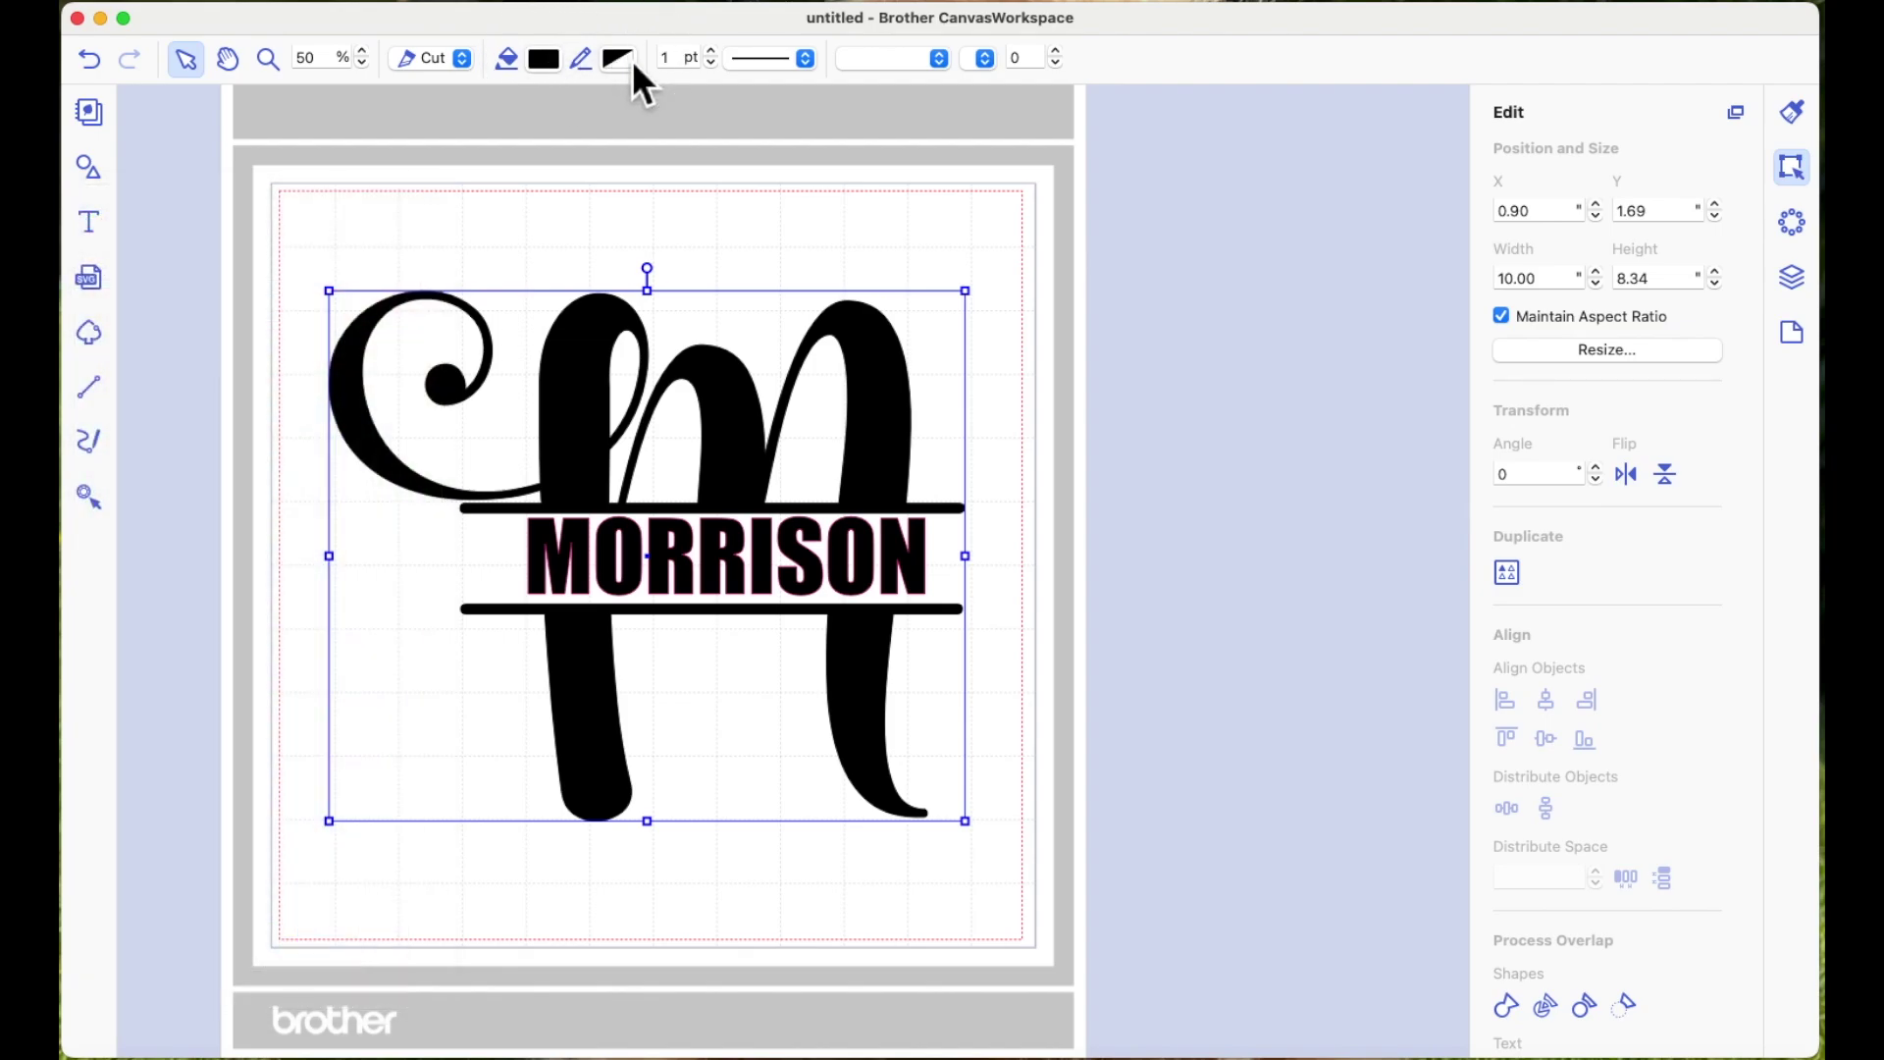
click(1184, 433)
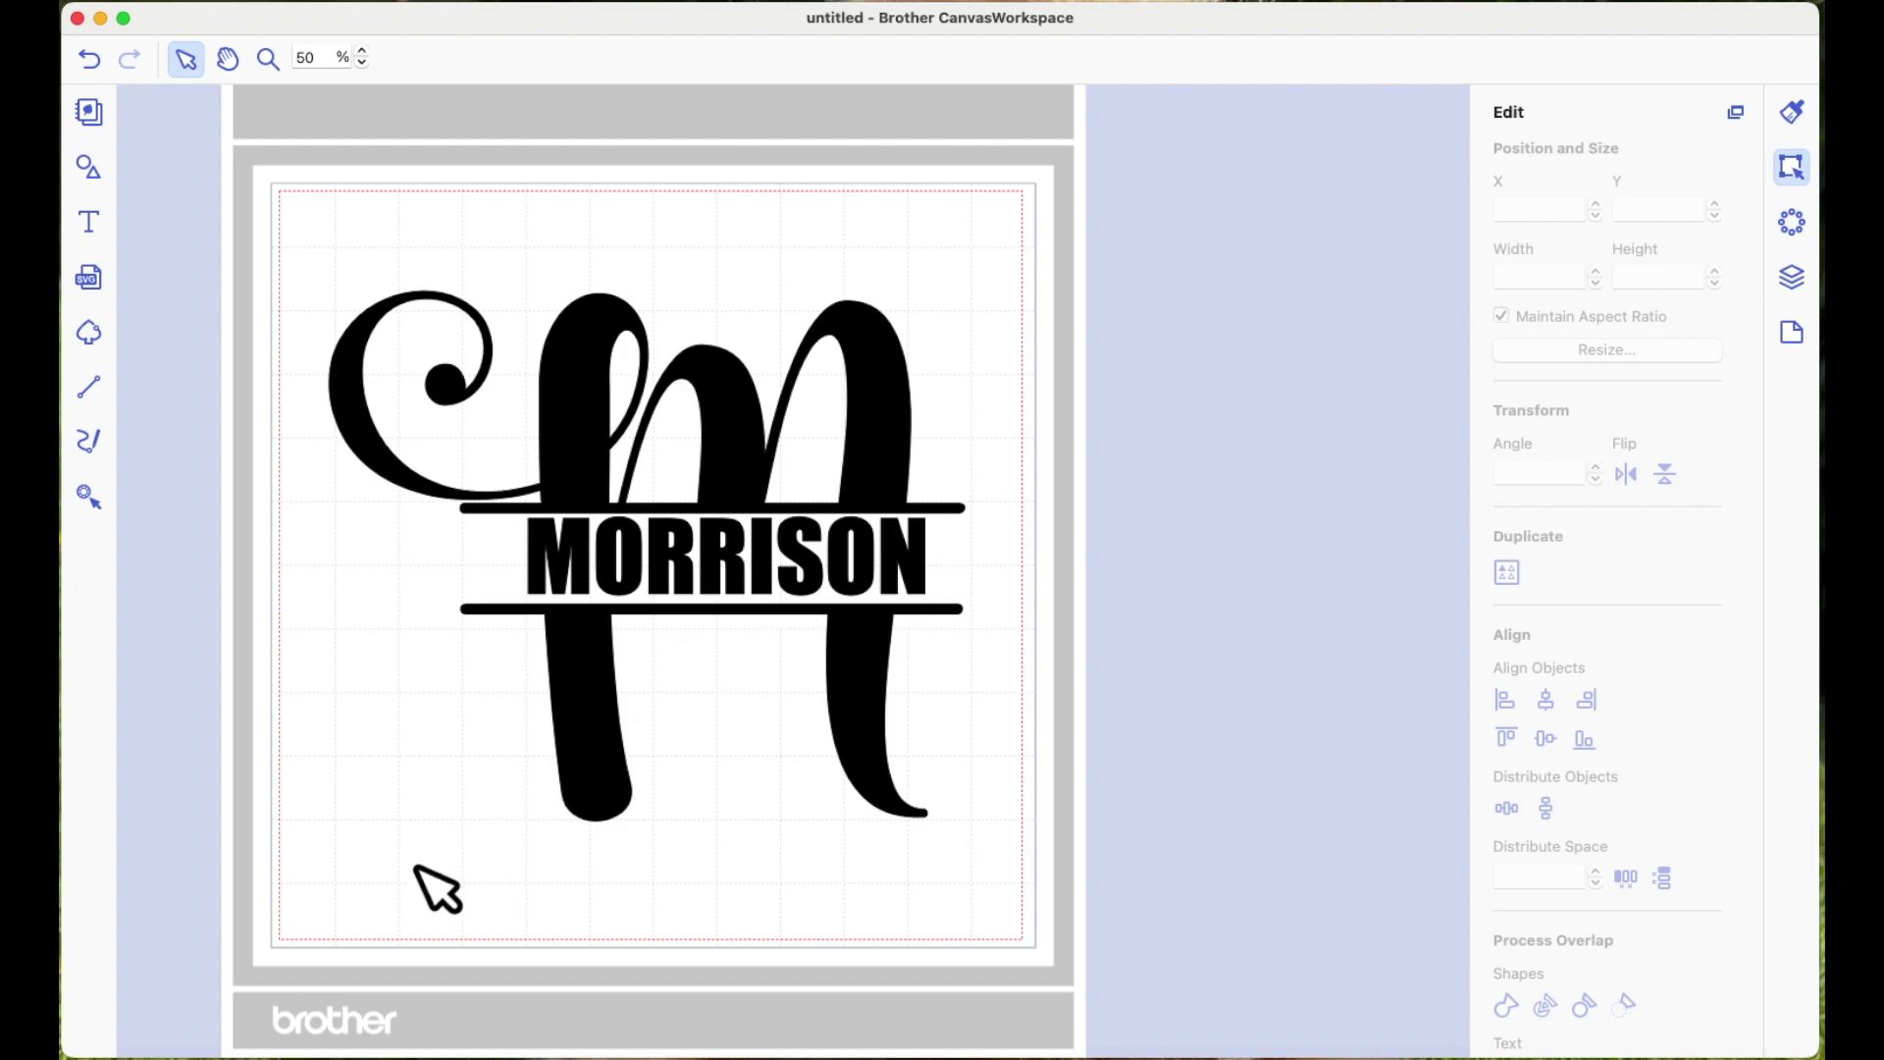
click(834, 564)
Ungroup the monogram and move MORRISON down to the bottom of the mat
right_click(804, 562)
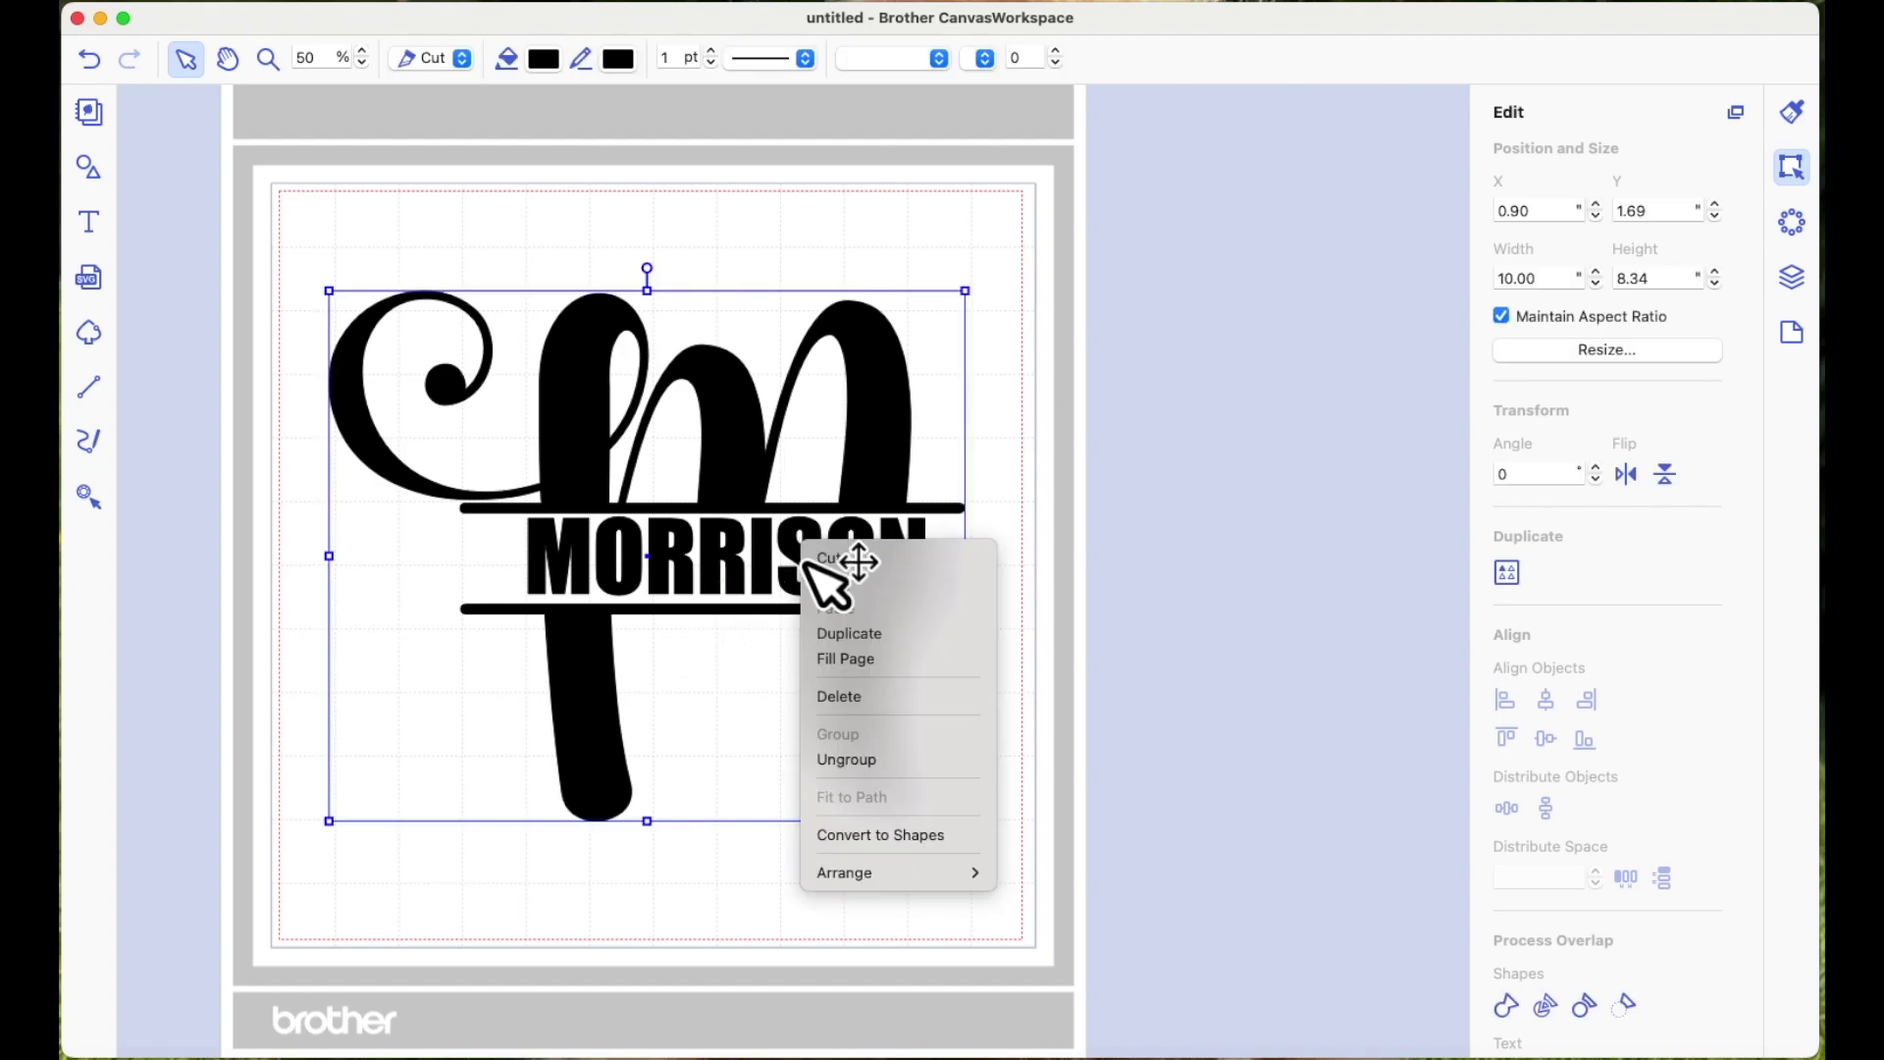
click(899, 759)
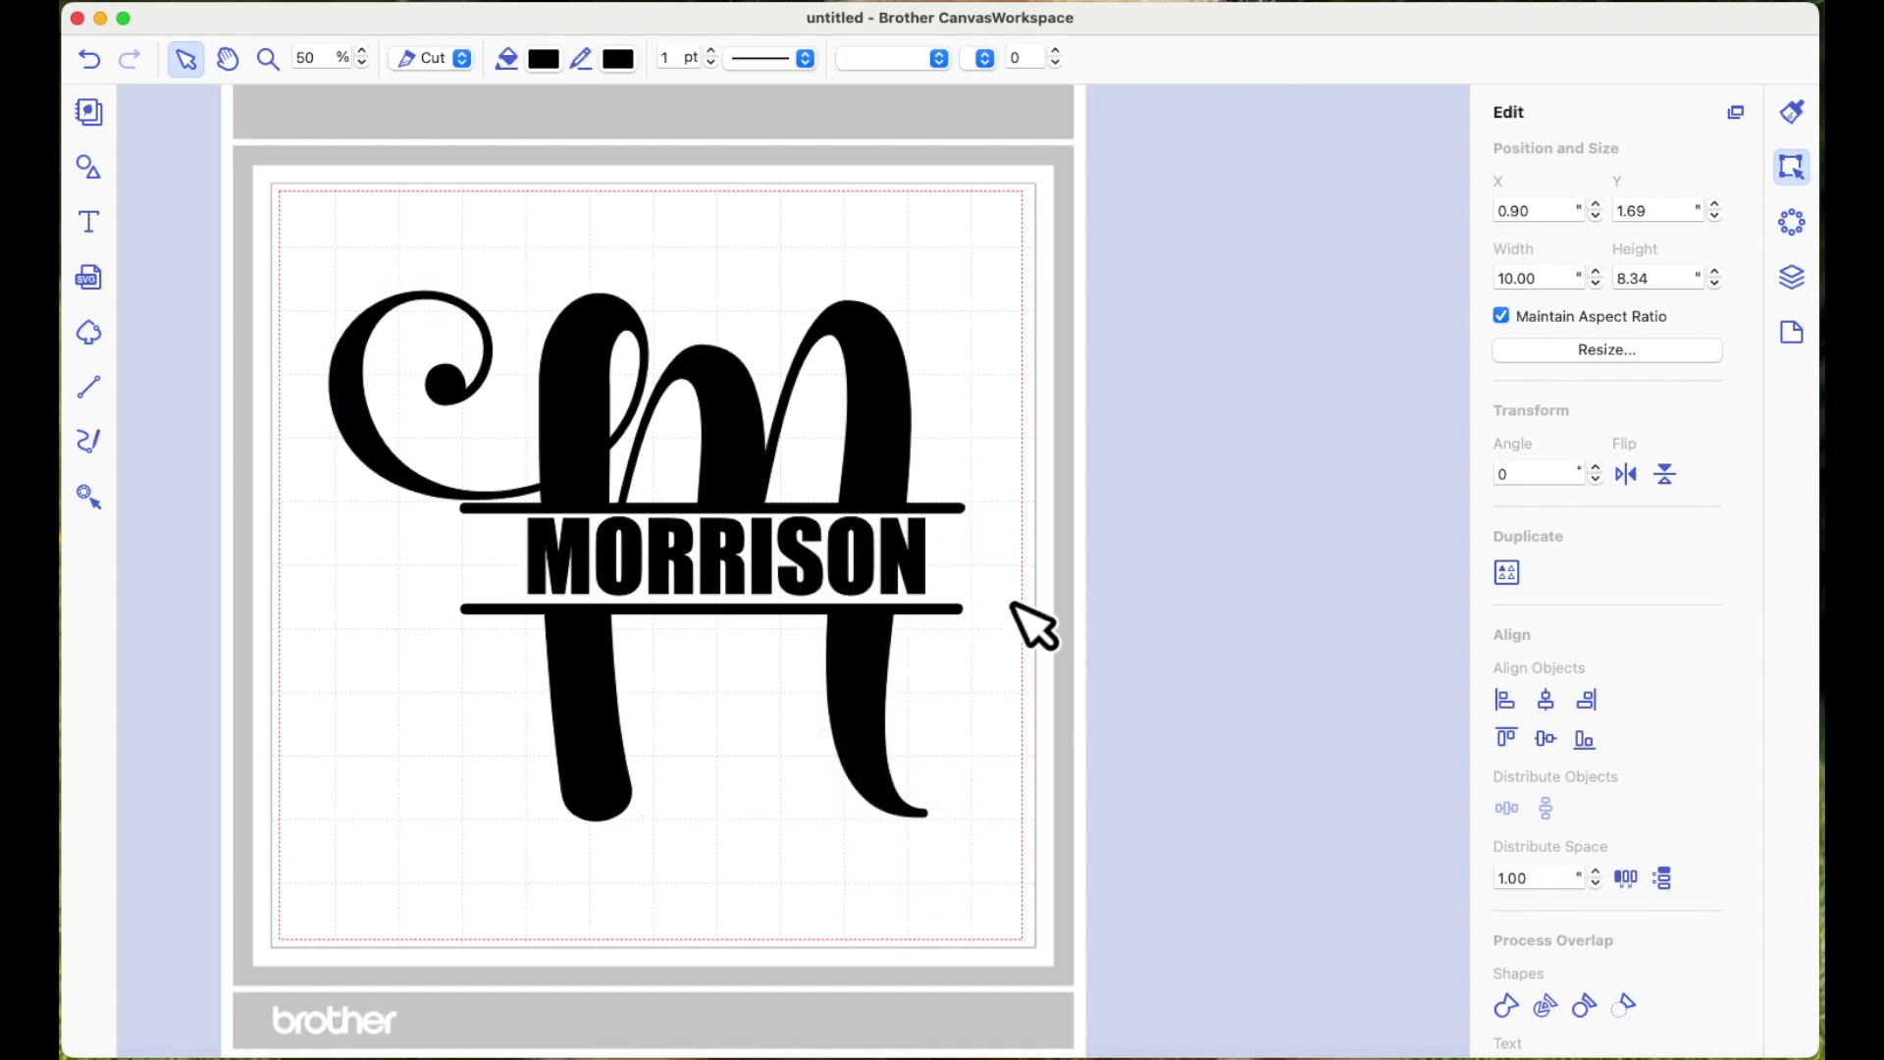
drag(912, 561, 603, 898)
Move the M up-left to about X 0.36, Y 0.31, then select MORRISON
drag(869, 498, 835, 409)
click(873, 634)
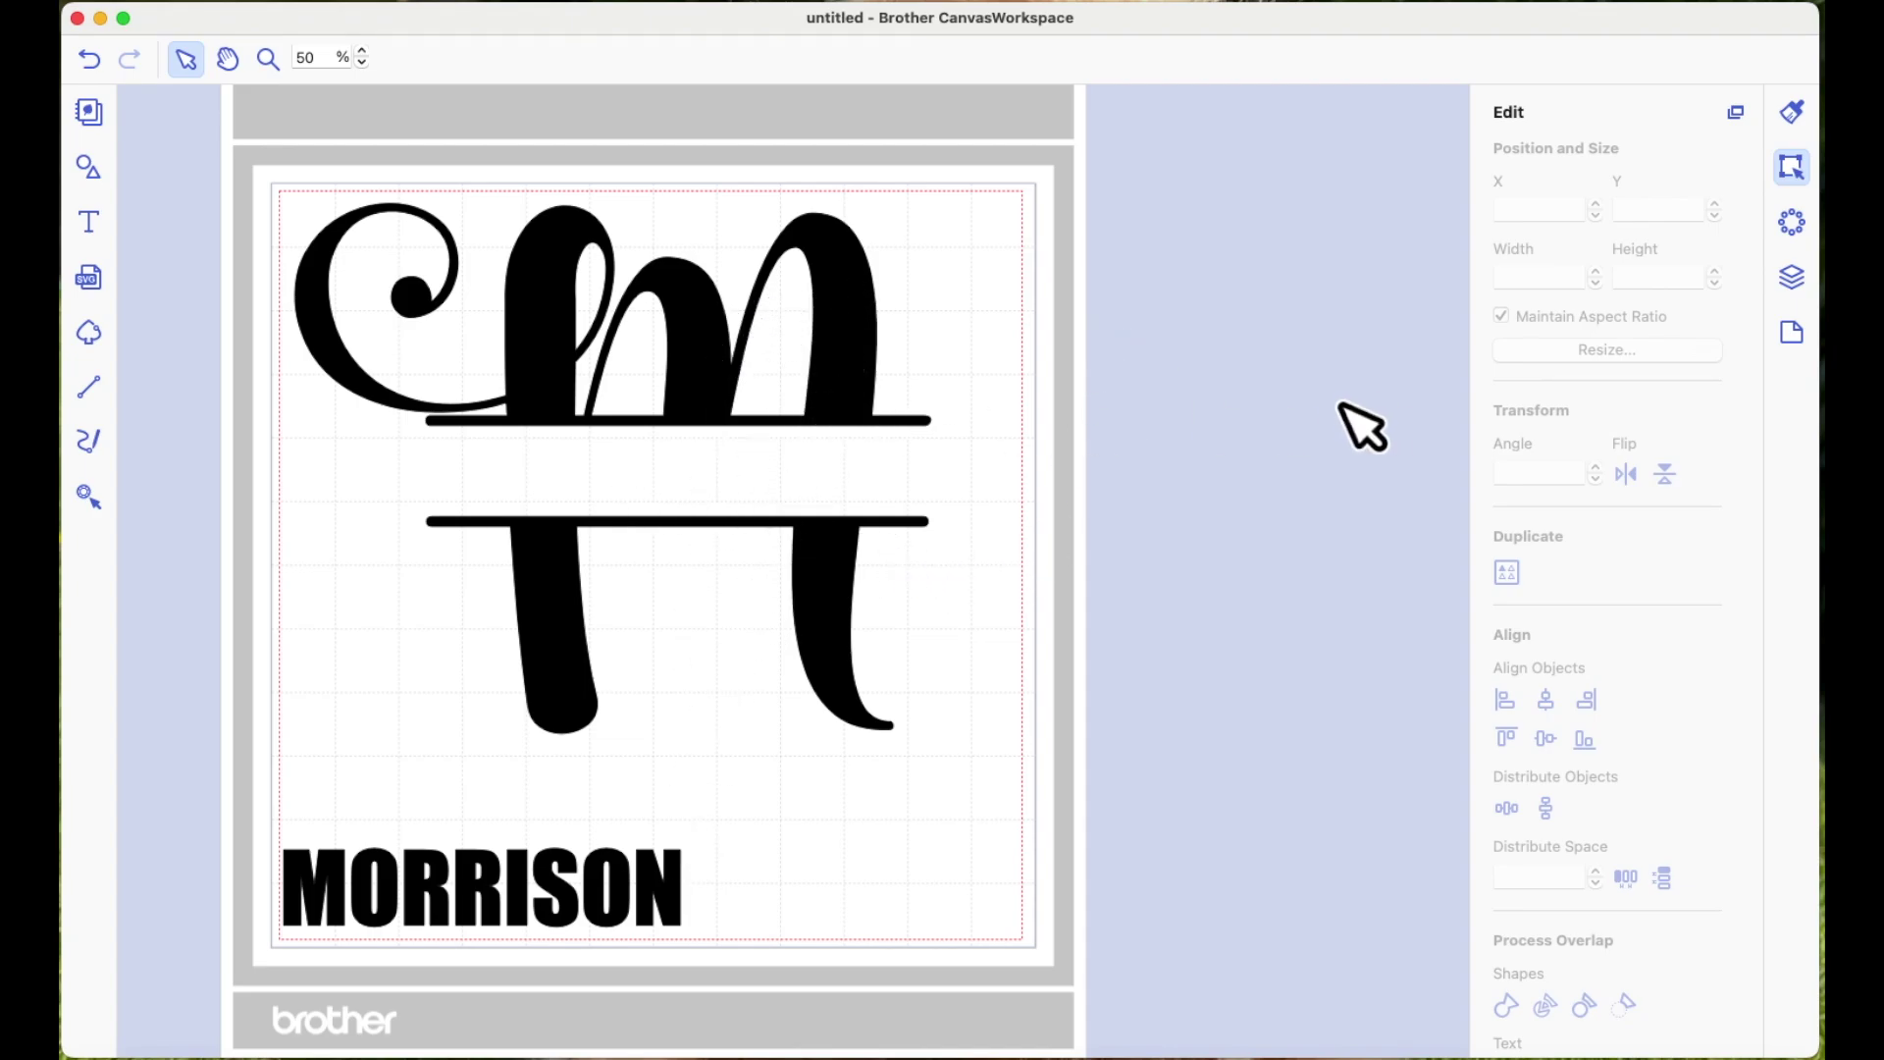
click(889, 392)
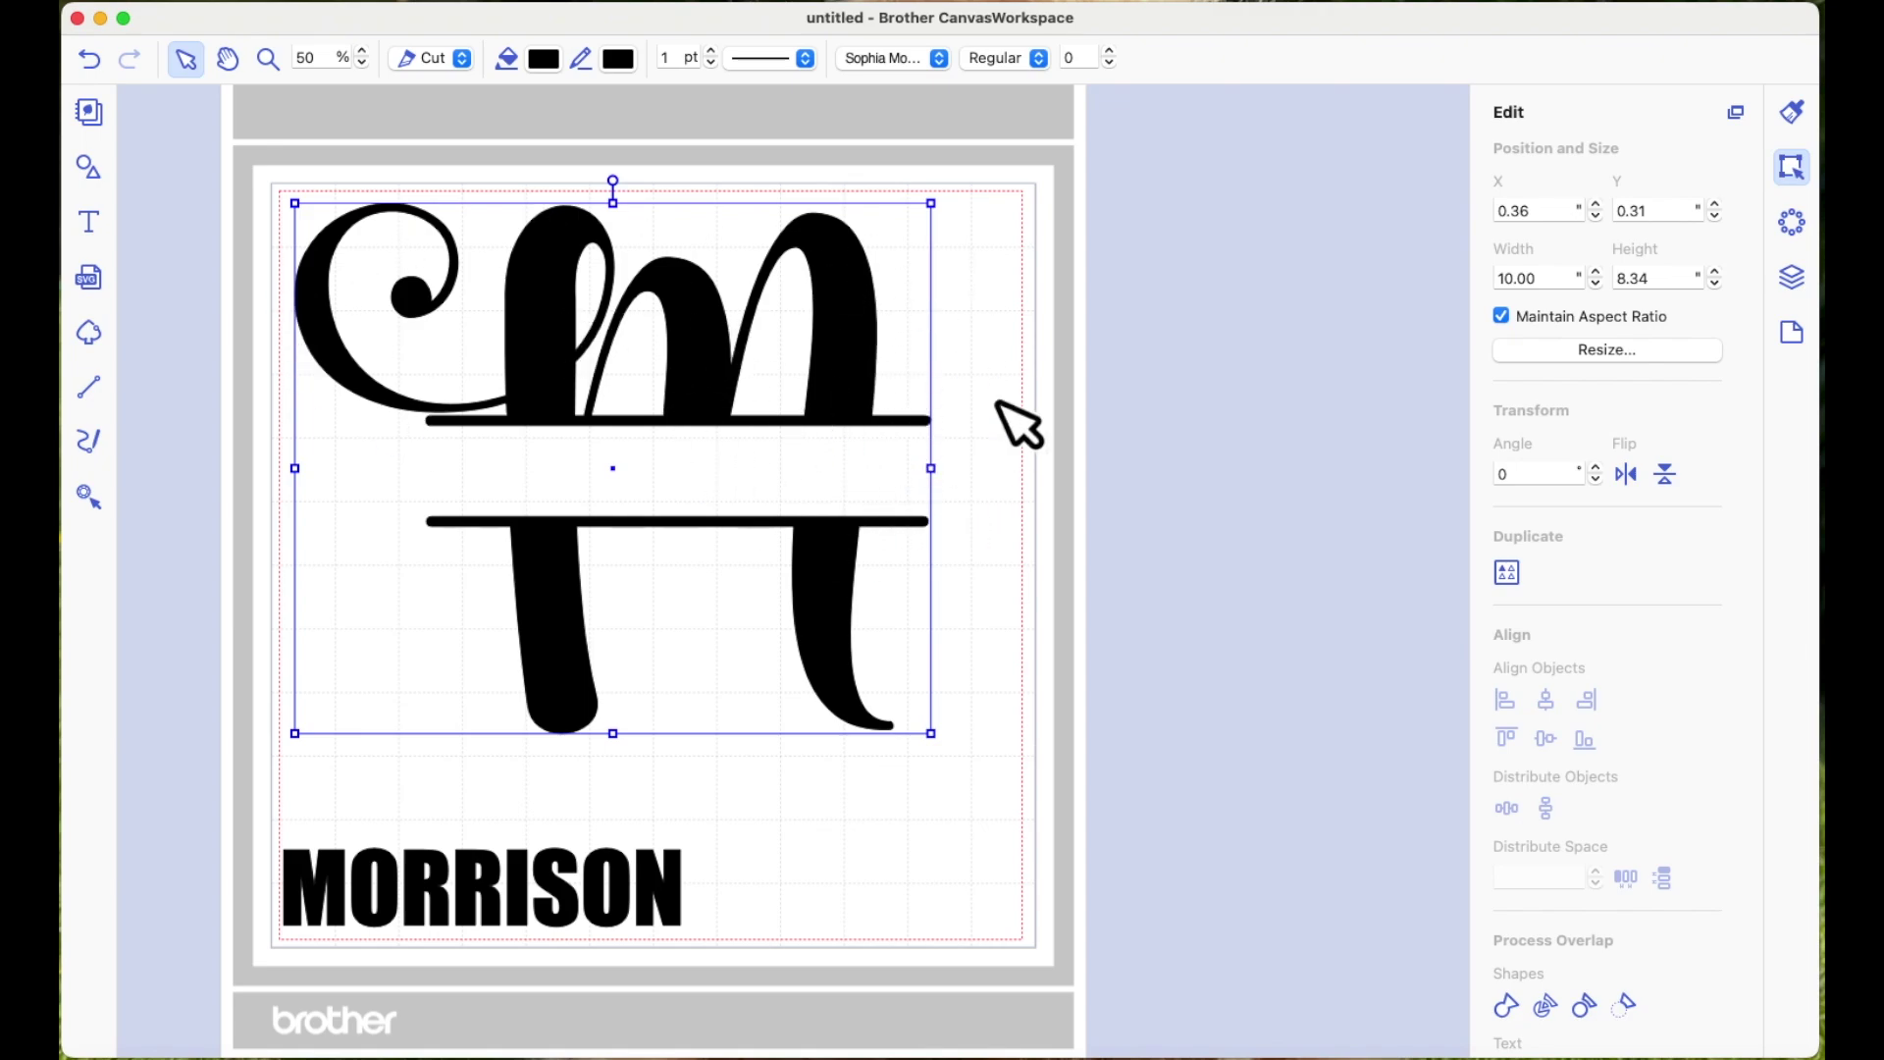
click(443, 883)
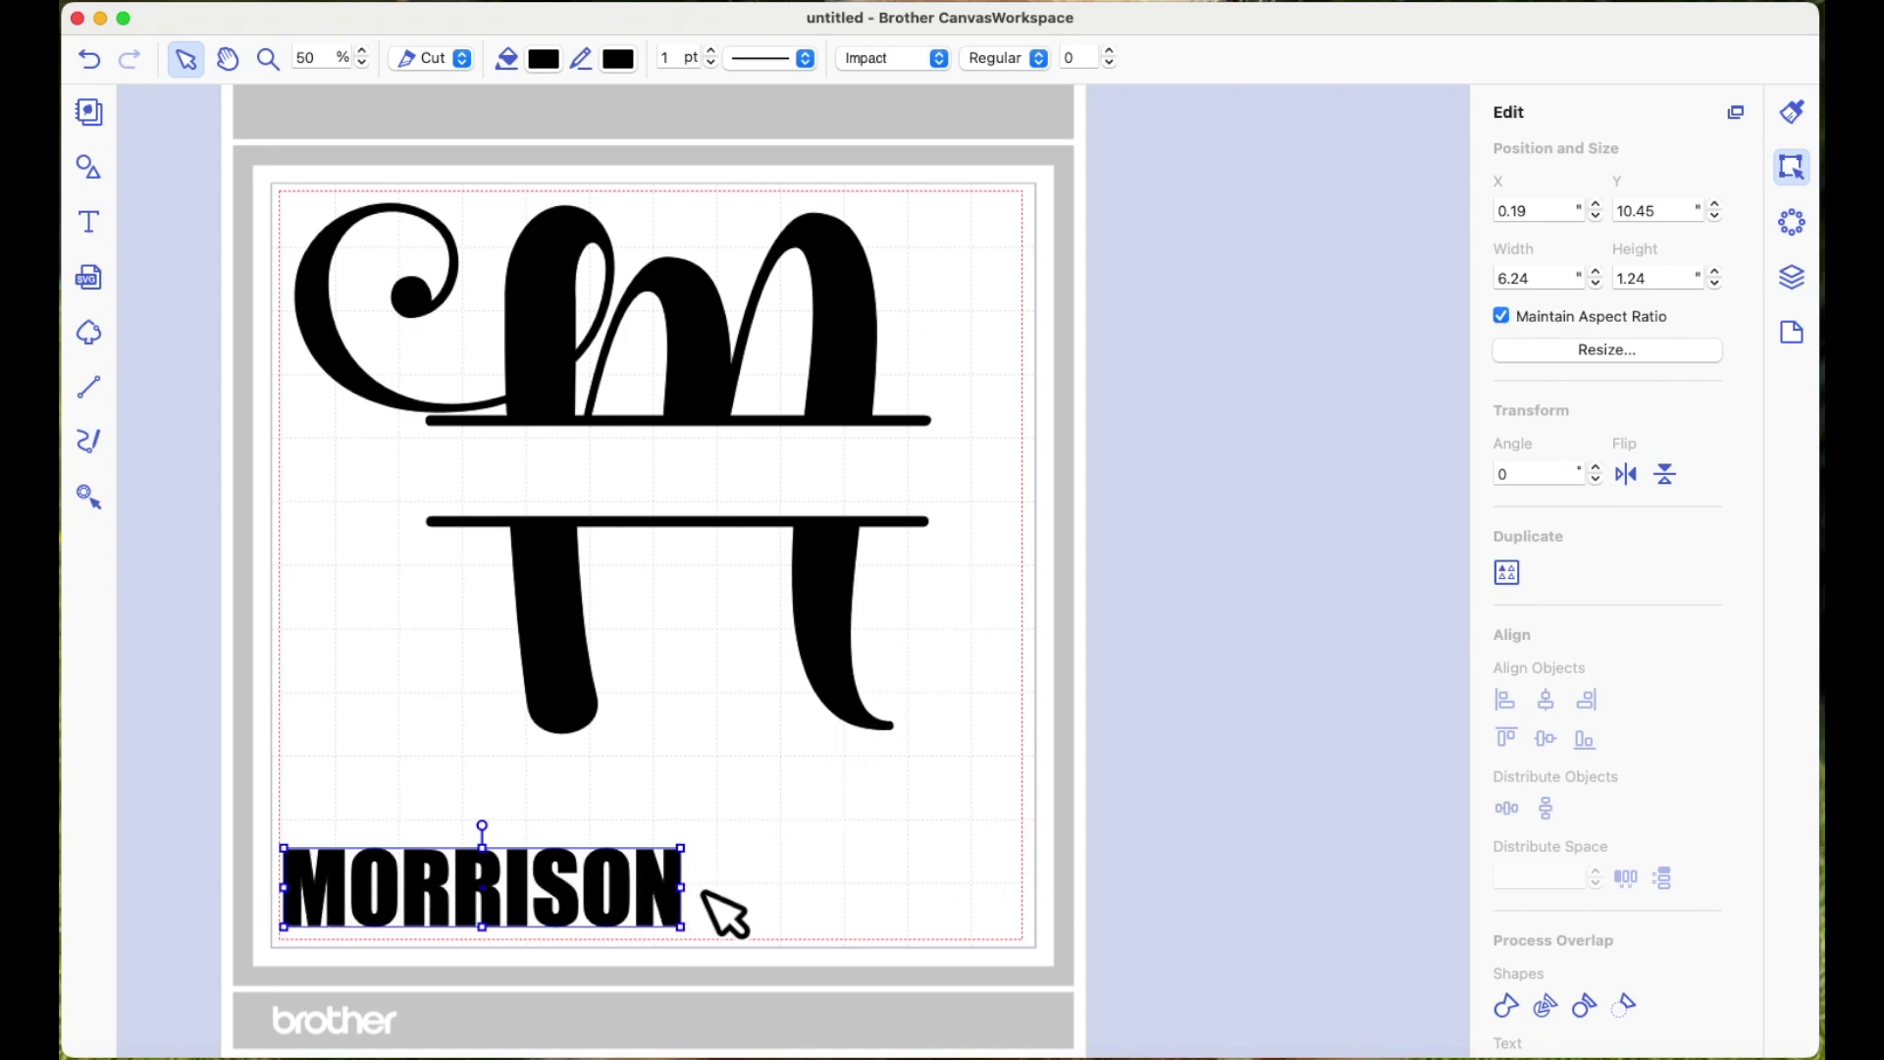
Place MORRISON between the M's bars at X 3.50, Y 3.90 and group both objects
drag(675, 913, 888, 503)
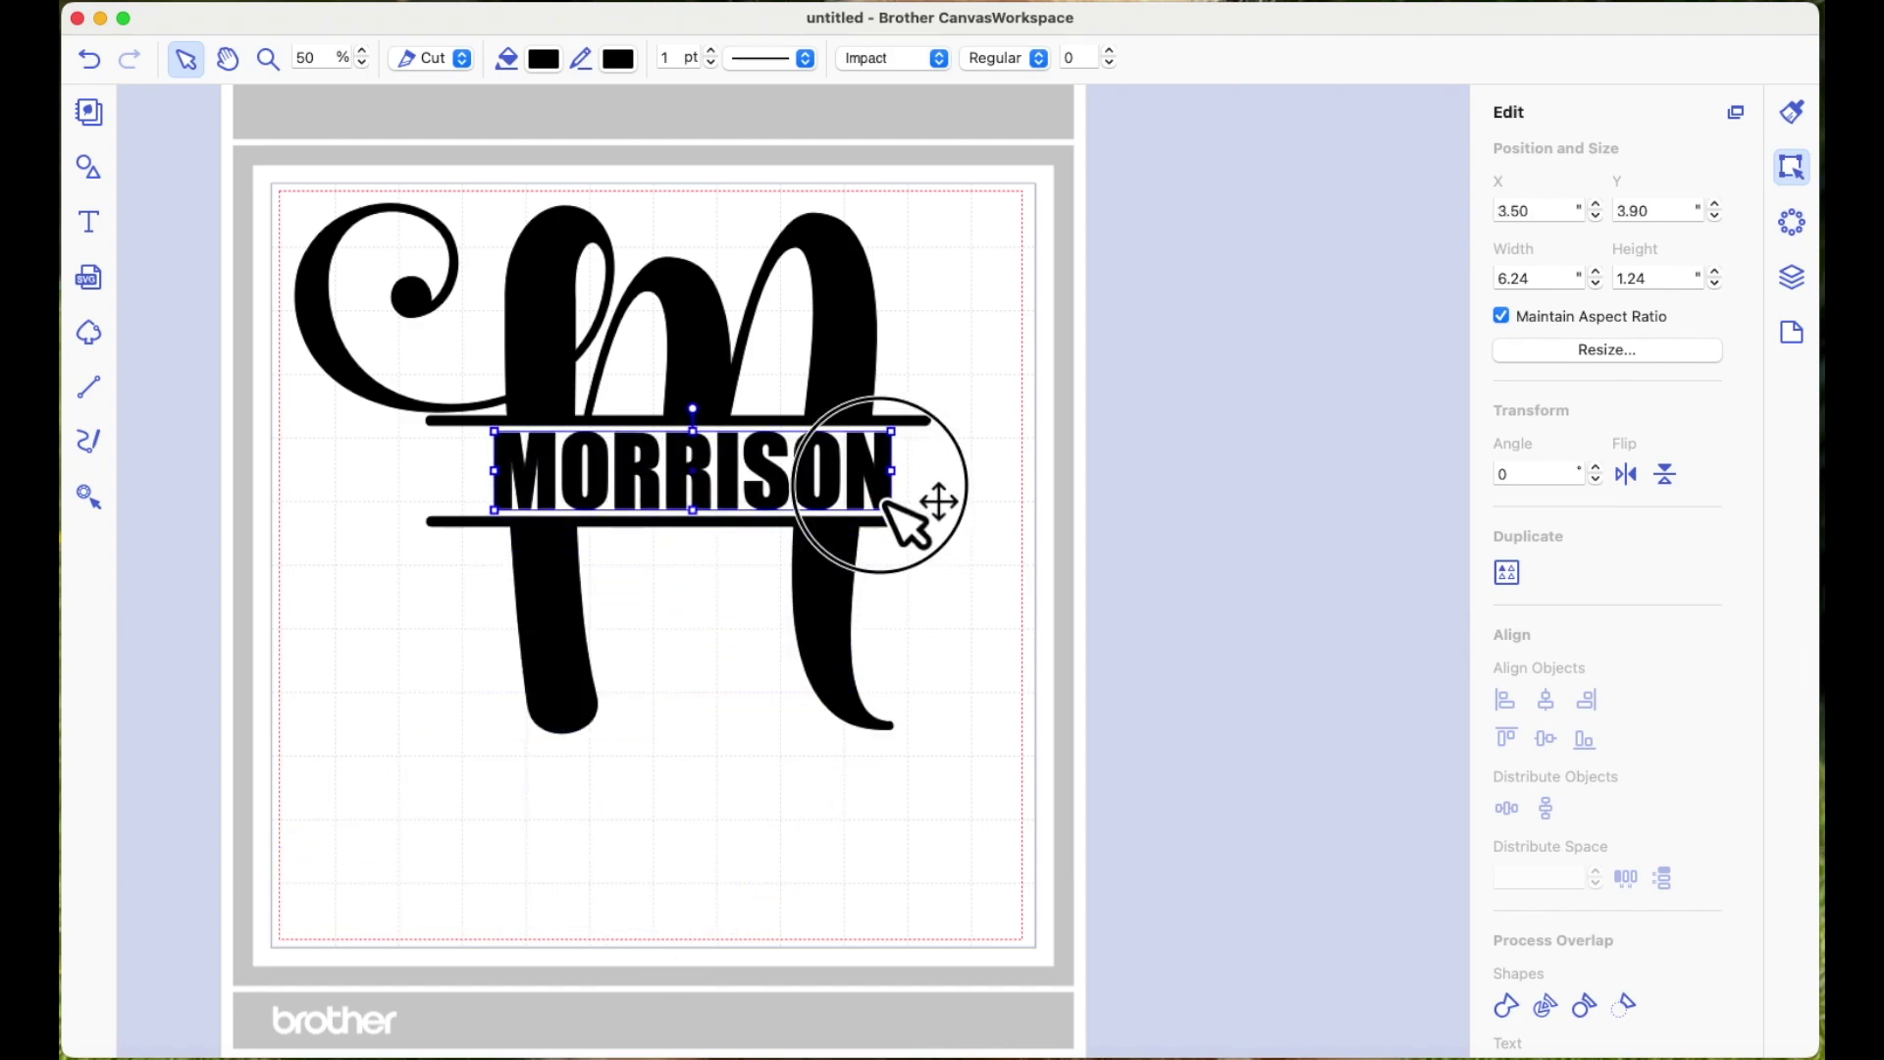
click(1025, 604)
drag(1110, 832, 312, 125)
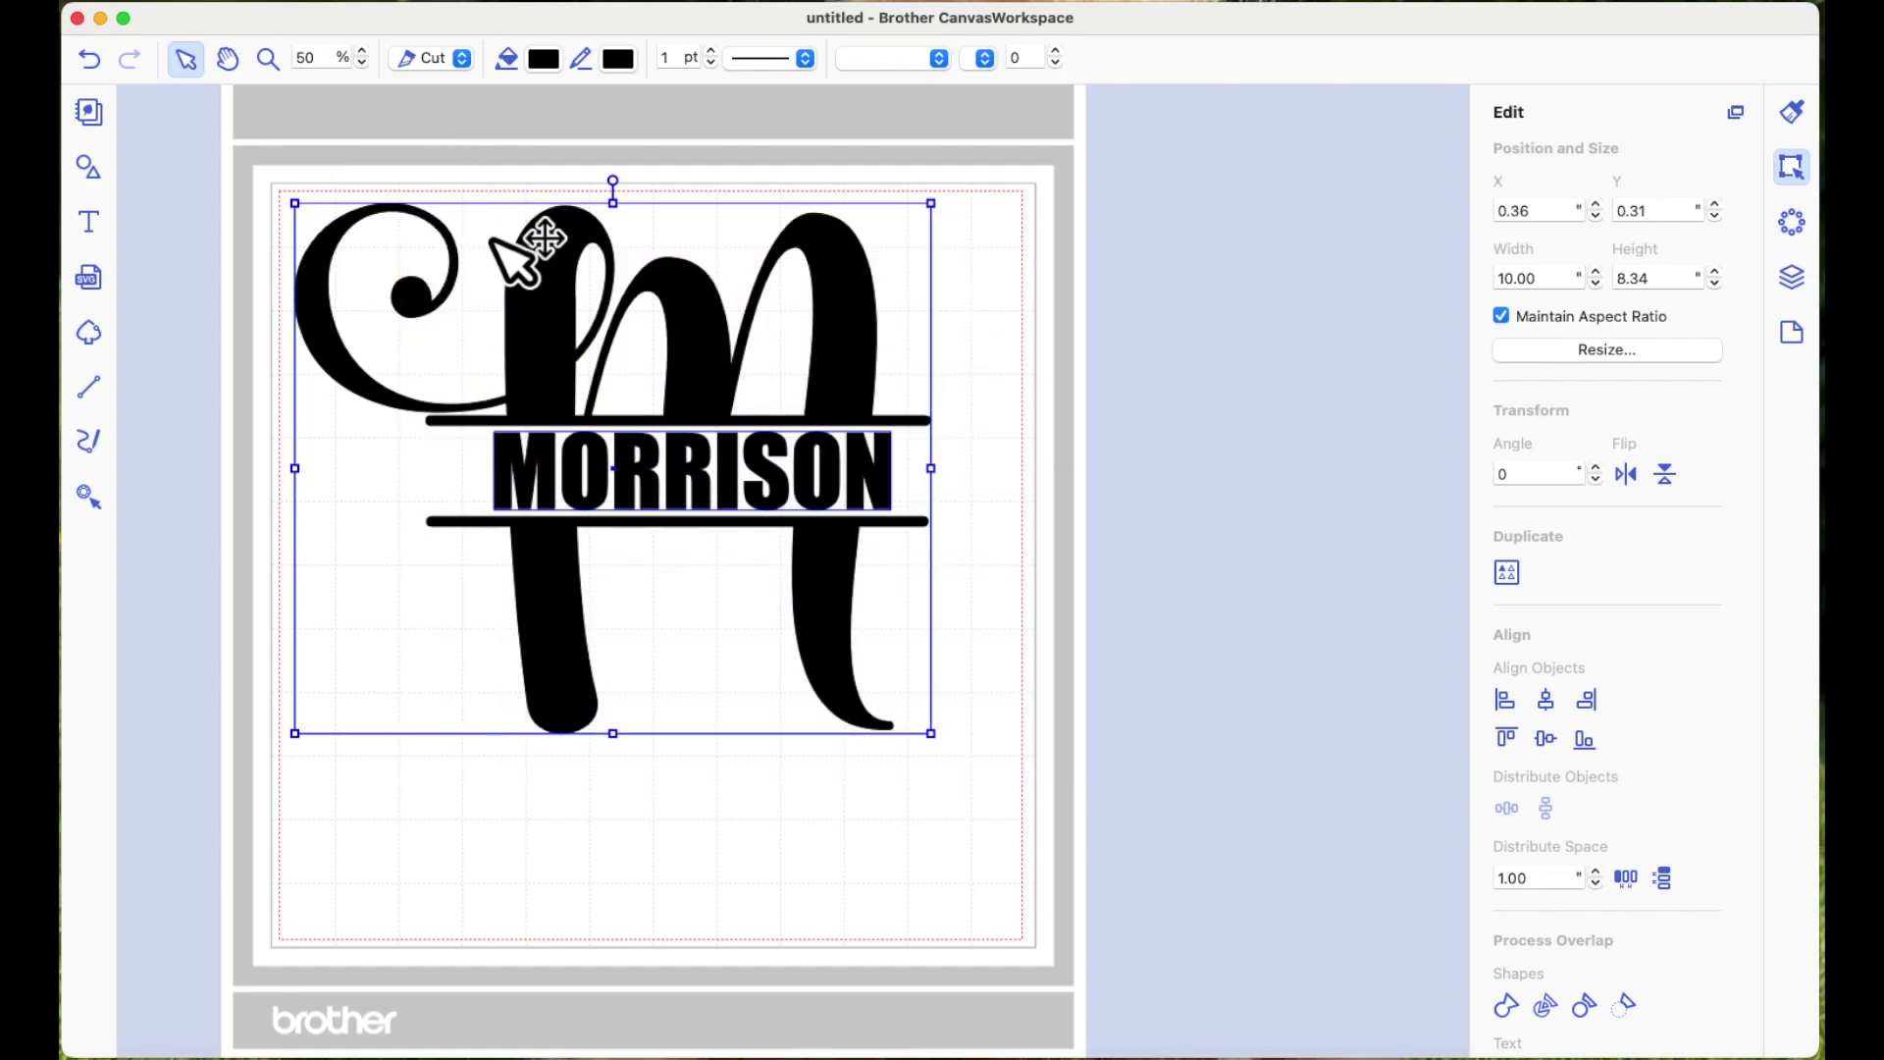
right_click(665, 283)
click(727, 475)
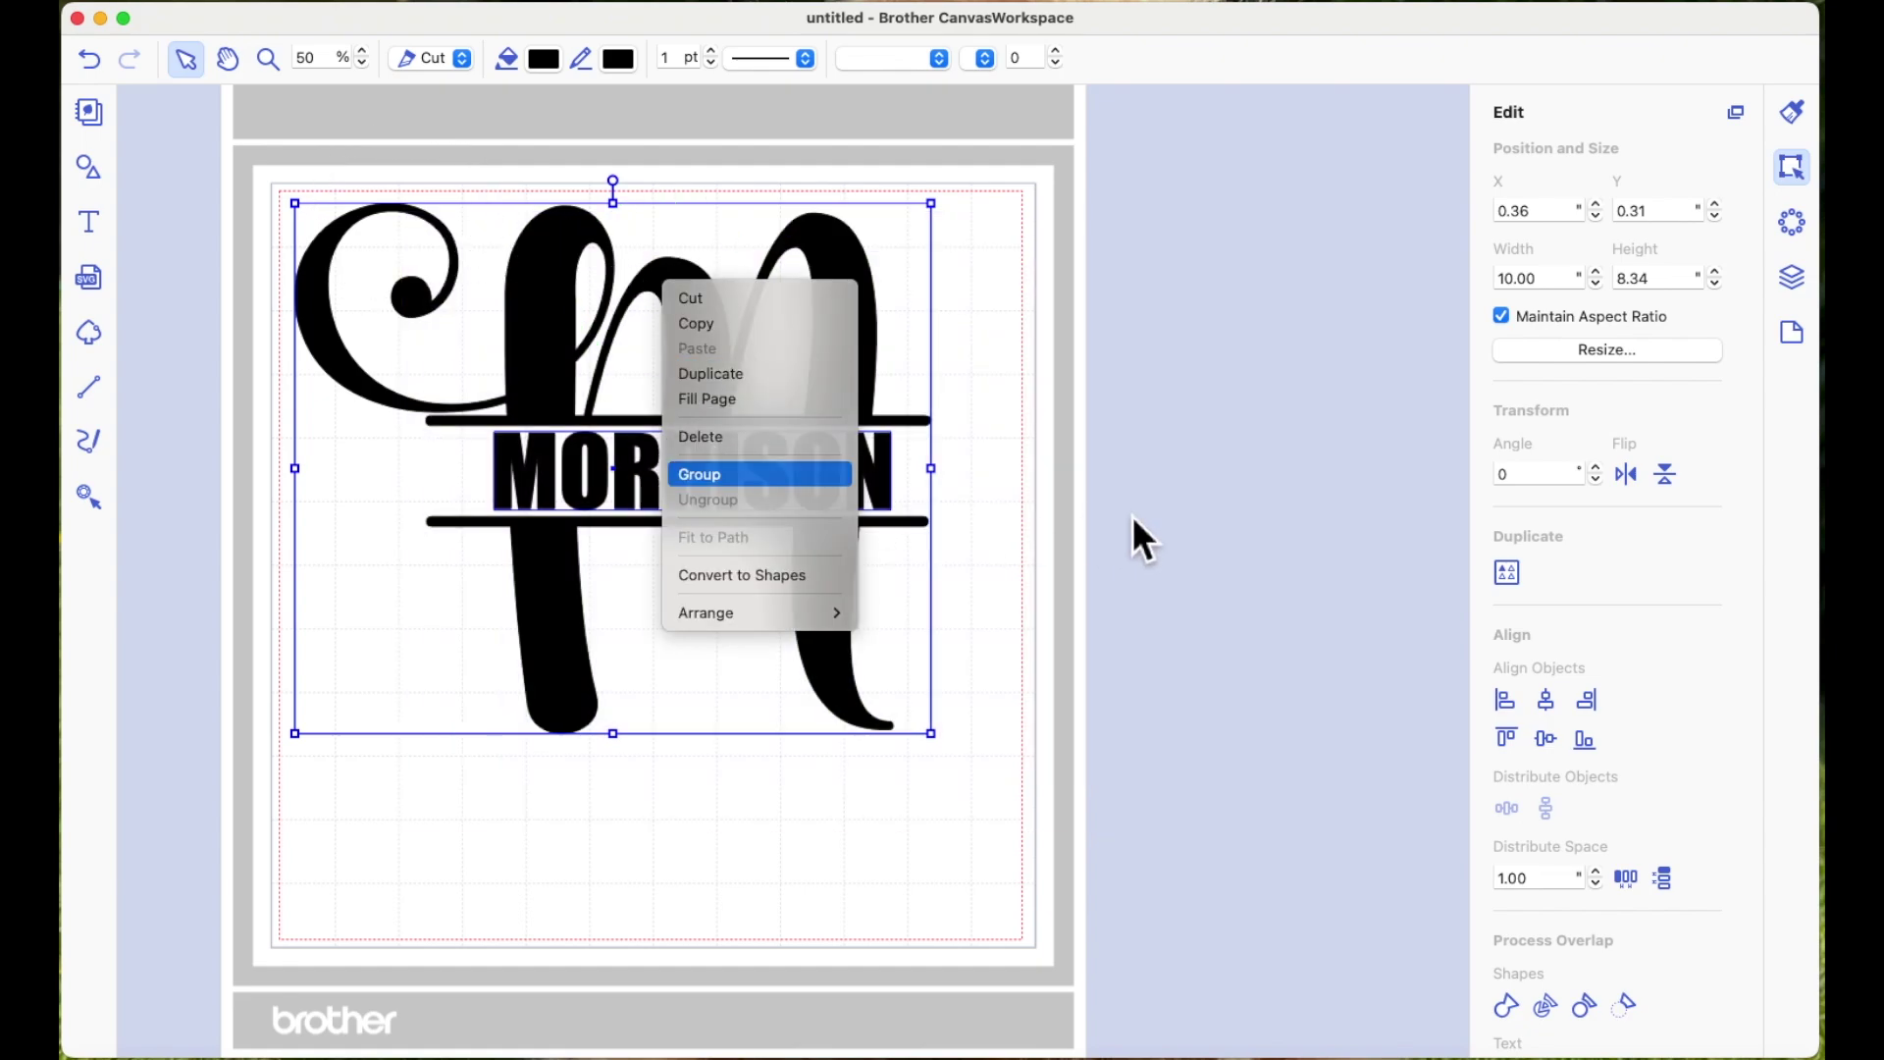
click(1086, 396)
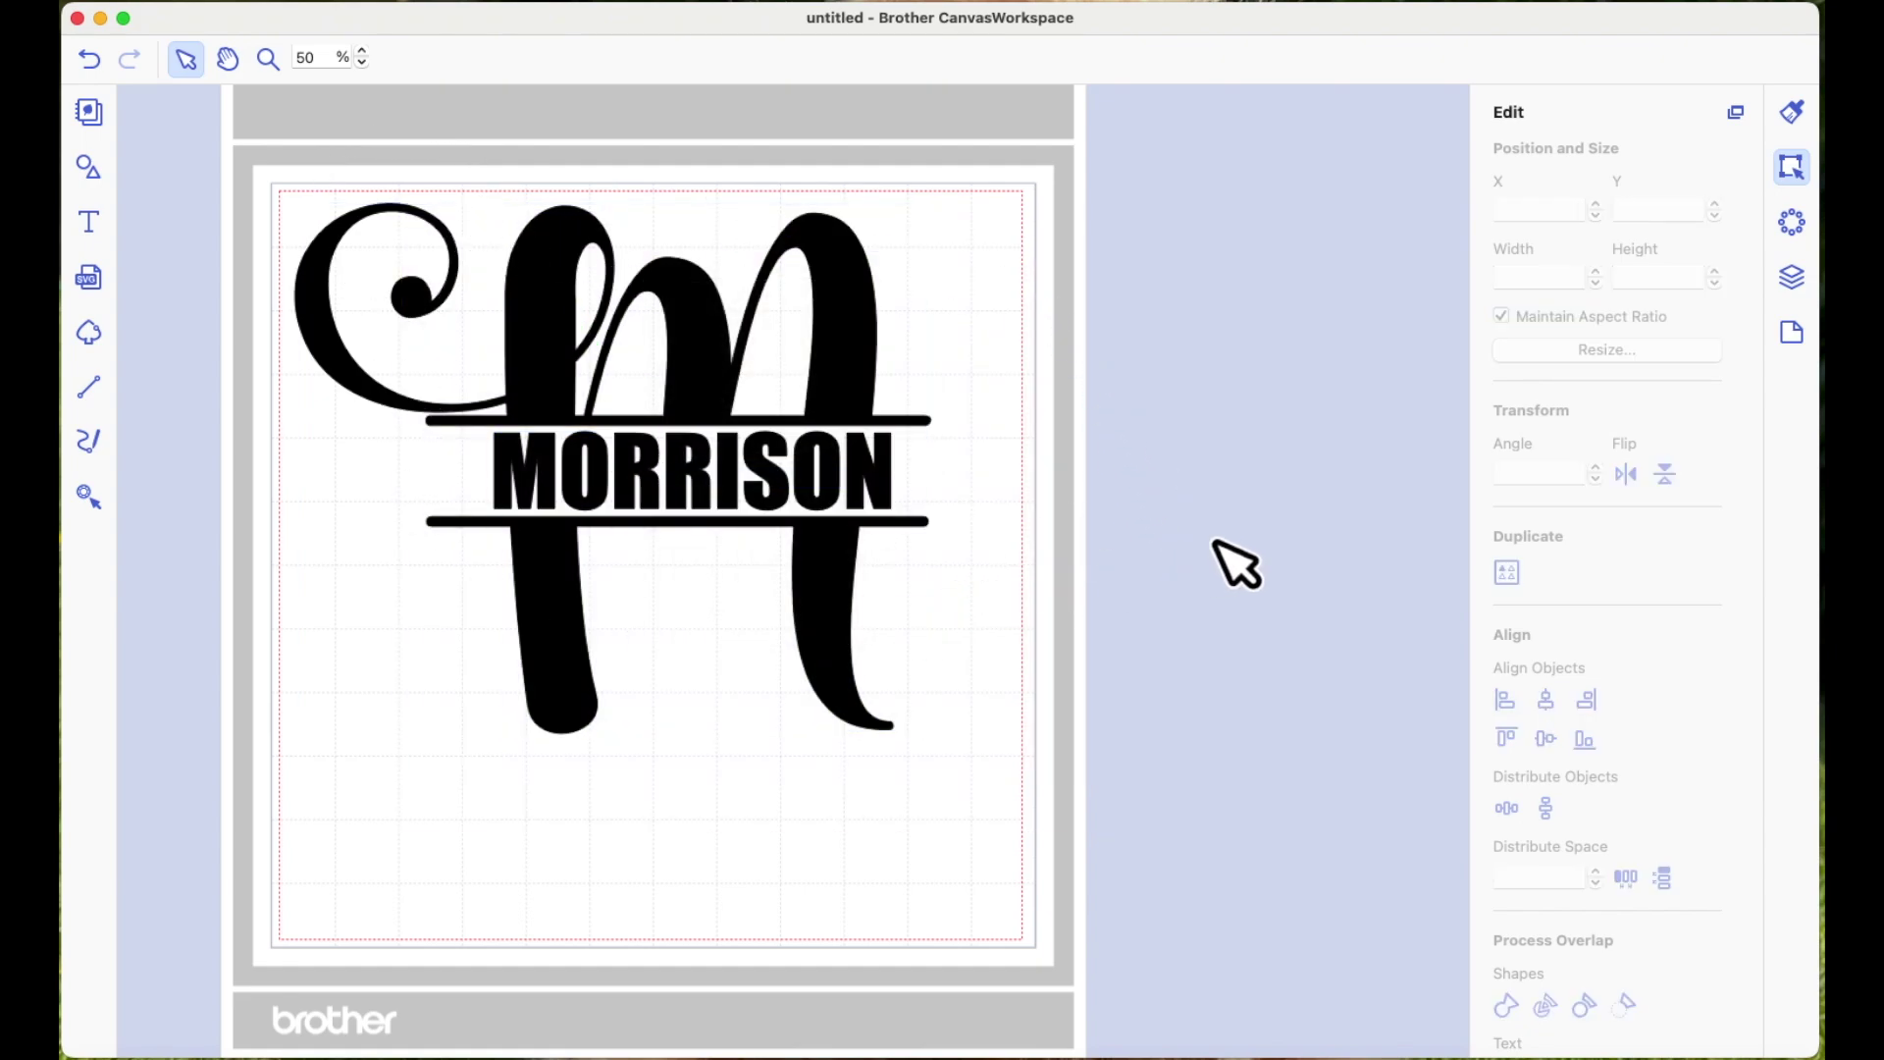